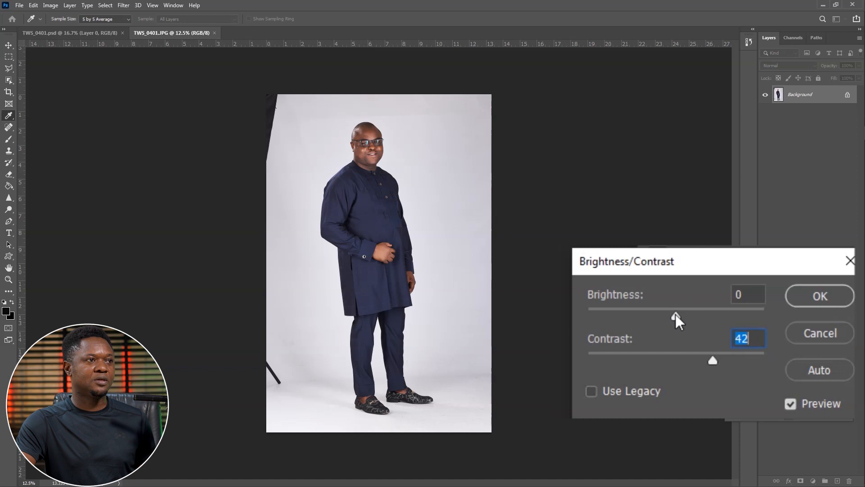
Lower the photo's brightness to -2 and apply the Brightness/Contrast adjustment
drag(669, 311, 676, 313)
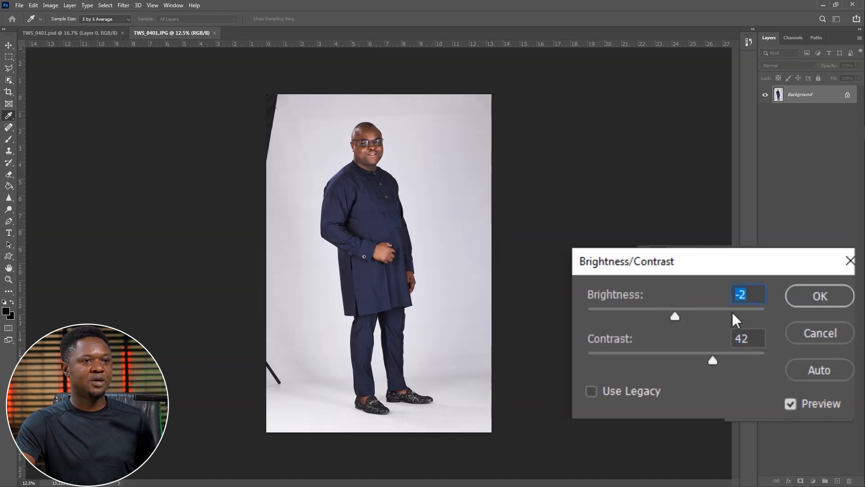
click(820, 296)
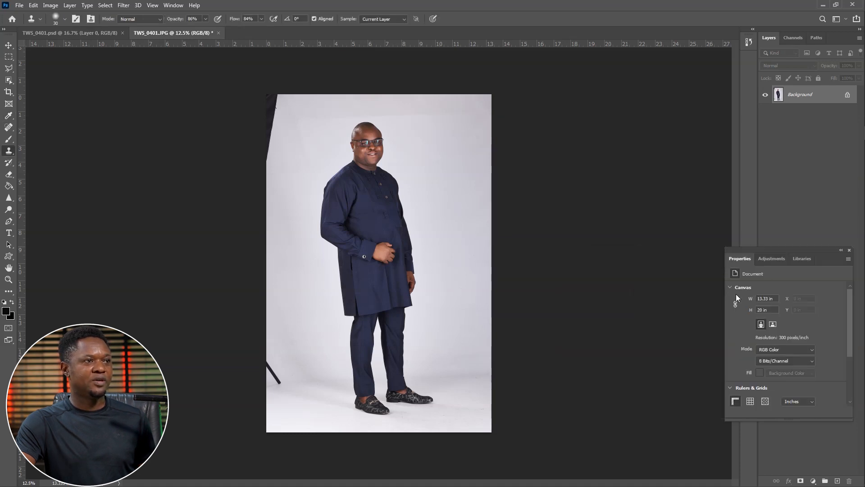
Select the standing man automatically with the Object Selection tool's Select Subject command
key(v)
click(20, 163)
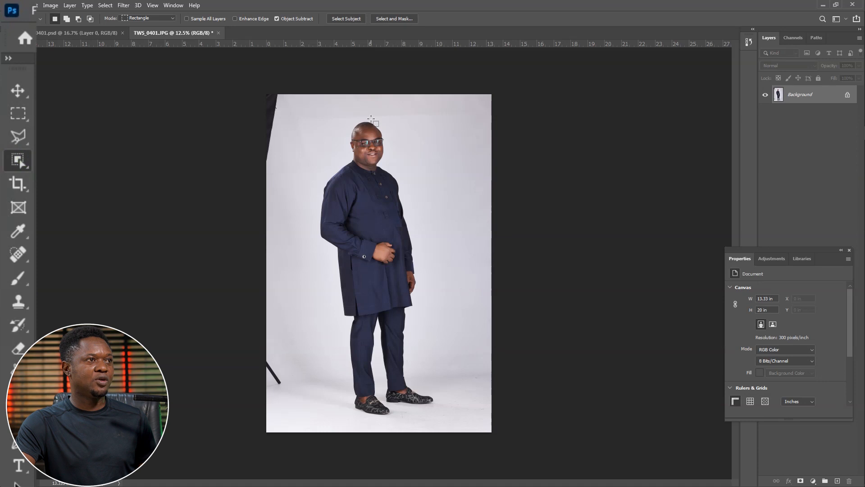
click(346, 18)
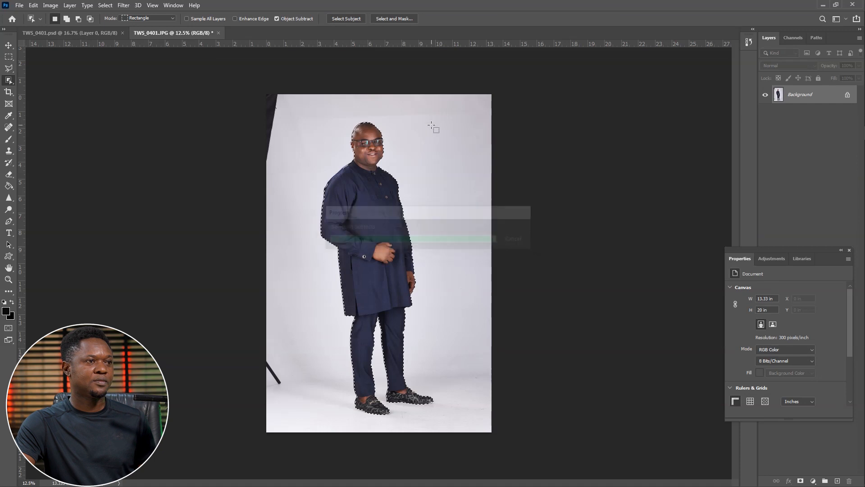
Examine the selection edge closely around the man's sleeve cuff and lowered hand, with the Polygonal Lasso tool active
key(m)
click(8, 68)
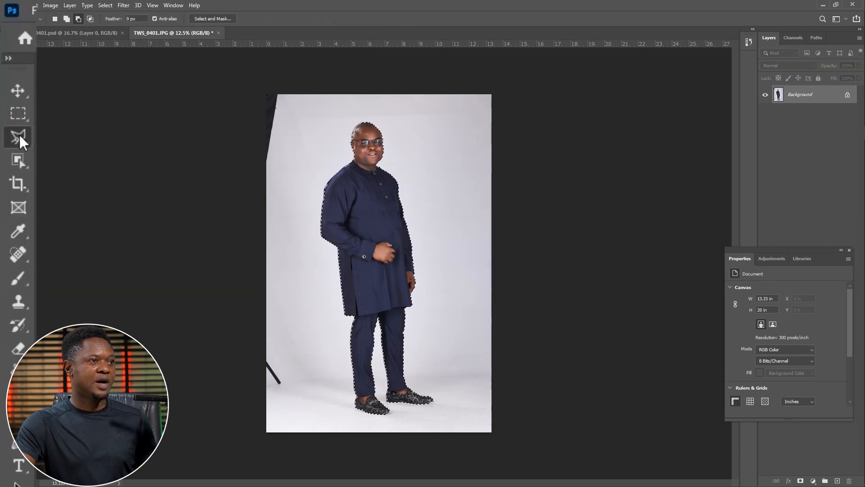
key(ctrl+plus)
key(ctrl+plus)
key(ctrl+plus)
key(ctrl+plus)
key(ctrl+plus)
key(ctrl+plus)
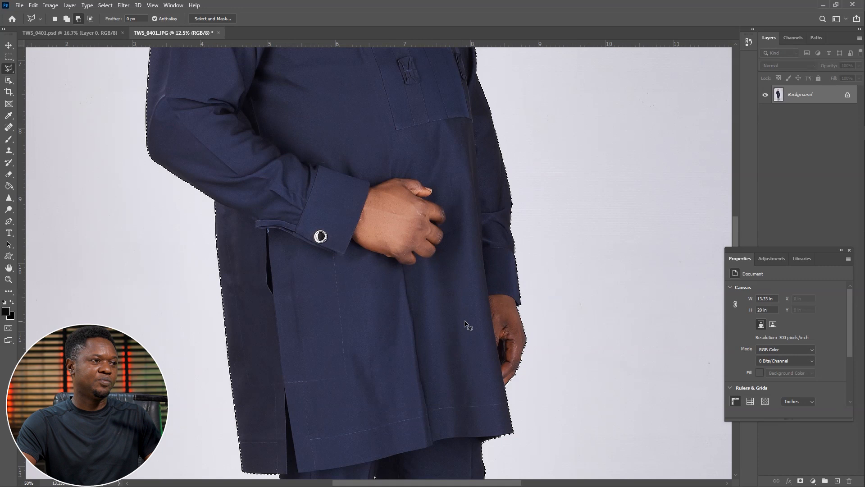
key(ctrl+plus)
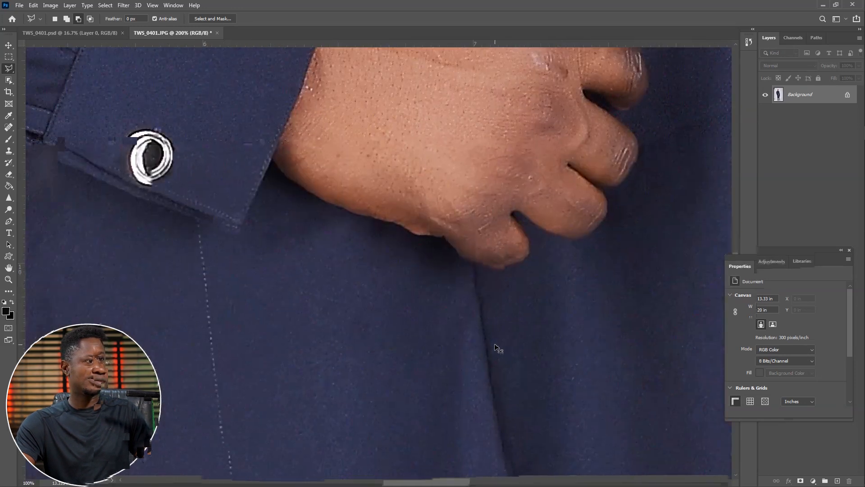
key(ctrl+plus)
drag(550, 345, 246, 259)
drag(593, 340, 194, 356)
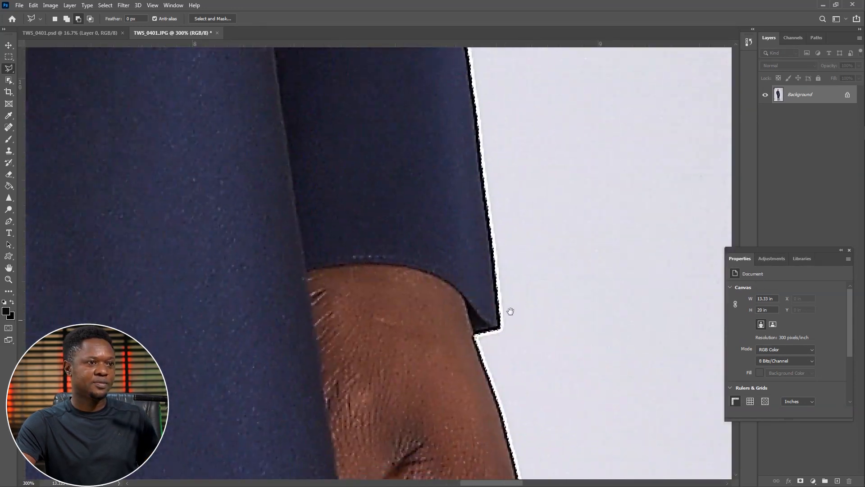
drag(509, 310, 413, 297)
mouse_move(405, 338)
mouse_down()
mouse_move(403, 216)
mouse_move(442, 167)
mouse_up()
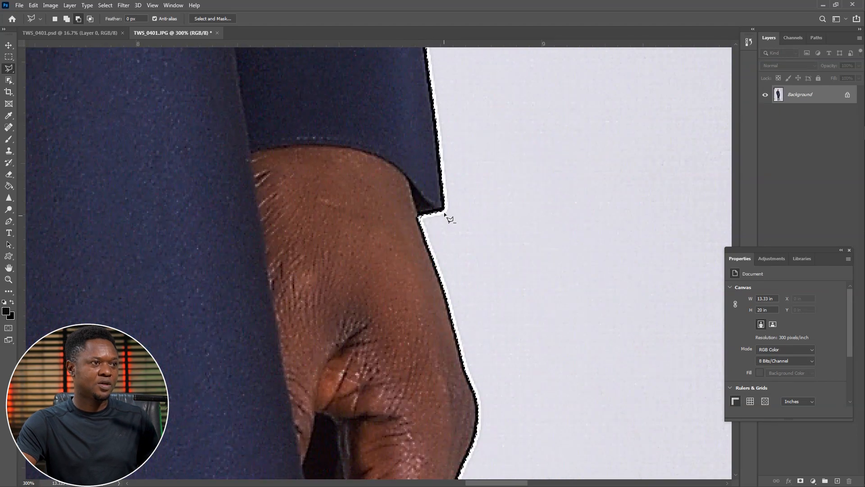
mouse_move(422, 220)
mouse_down()
mouse_move(477, 260)
mouse_move(523, 276)
mouse_move(492, 271)
mouse_up()
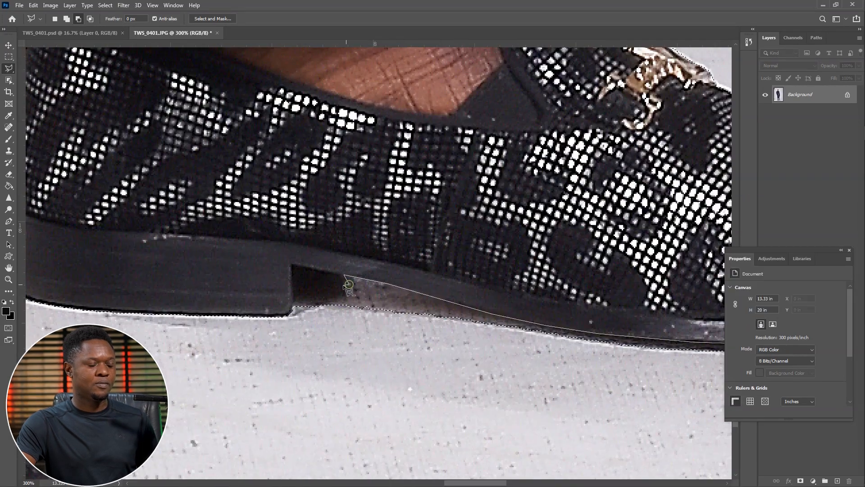
Subtract the floor shadows beneath the soles of both shoes from the selection with the Polygonal Lasso
click(345, 276)
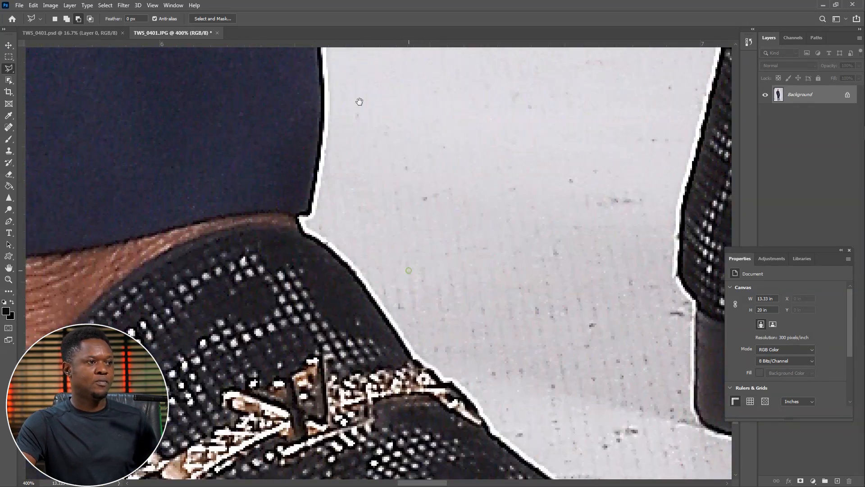
drag(359, 101, 383, 95)
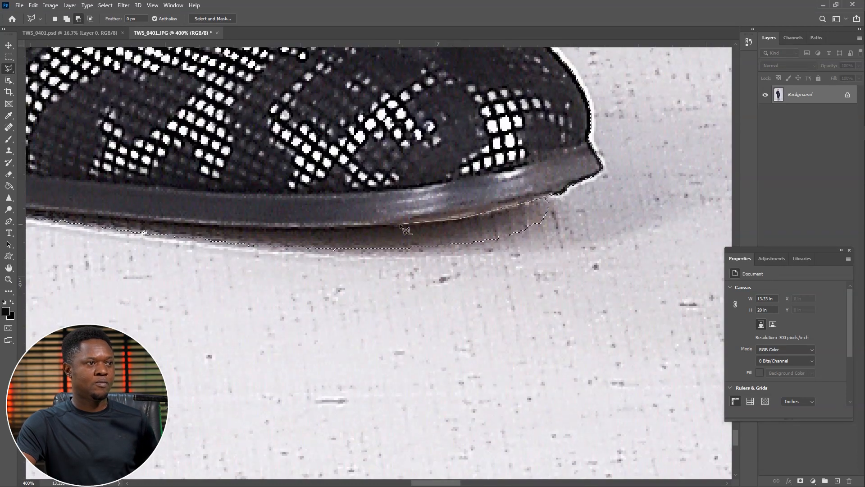
click(400, 226)
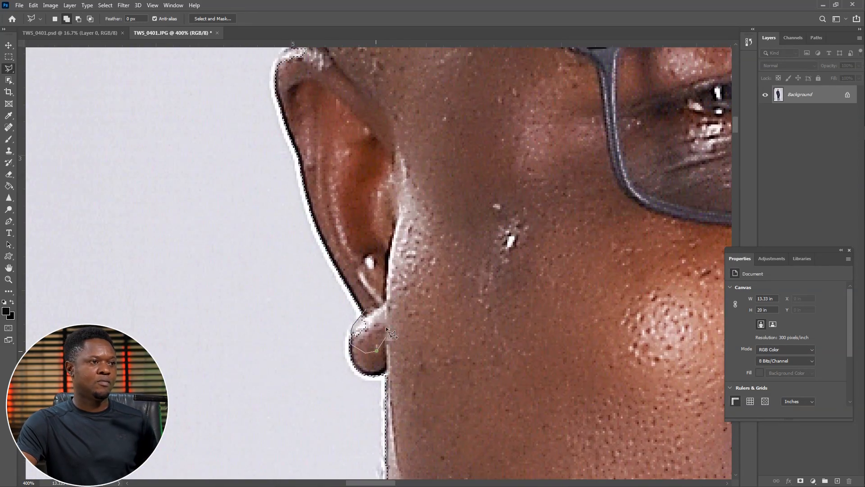
Add the missed part of the man's earlobe to the selection with the Polygonal Lasso
click(365, 311)
drag(332, 148, 333, 294)
click(308, 186)
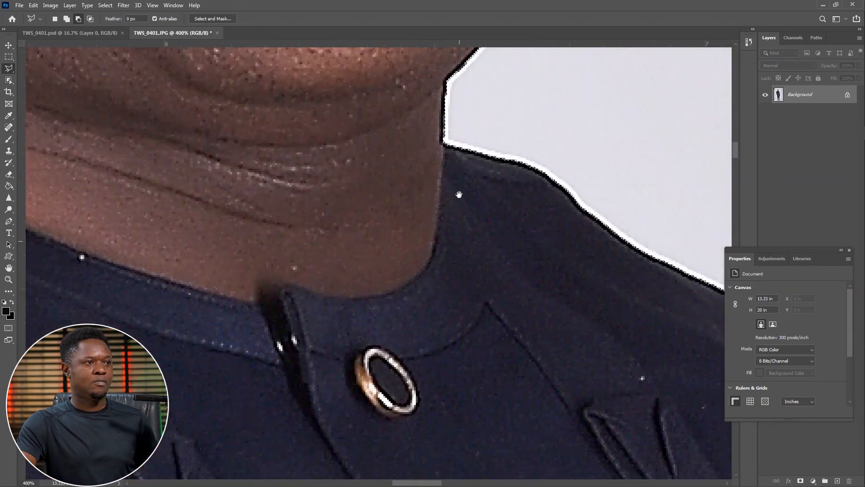
Invert the selection so it covers the studio backdrop, and feather its edge
key(ctrl+0)
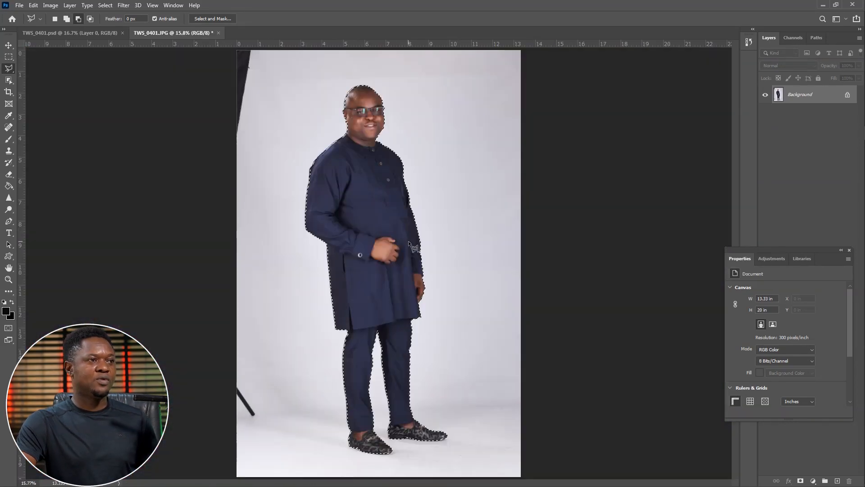
right_click(365, 197)
click(403, 147)
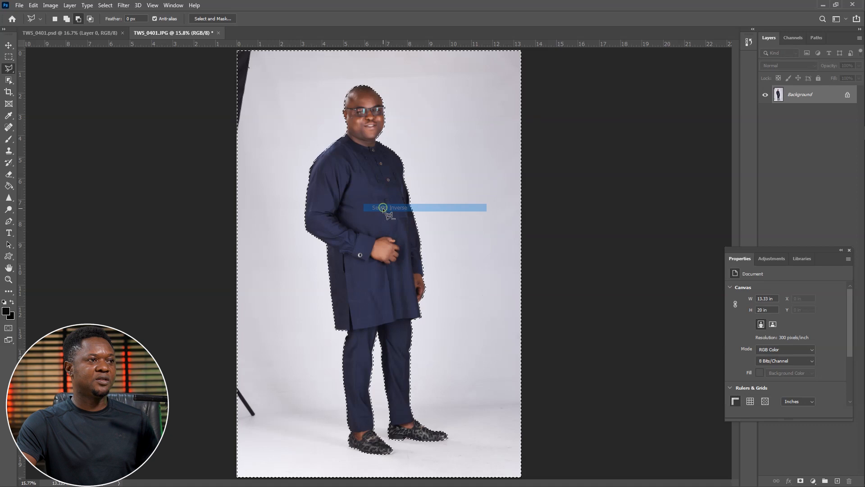
right_click(361, 199)
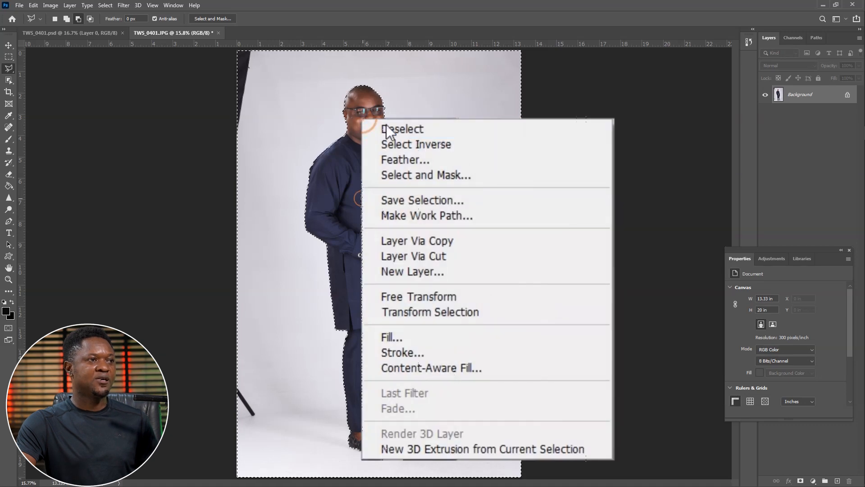
click(404, 154)
key(Return)
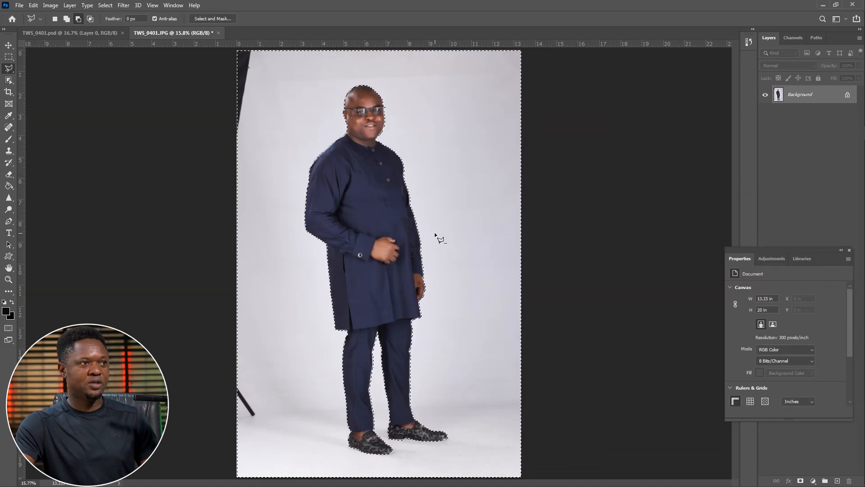
Unlock the Background layer and delete the selected studio backdrop, leaving nothing selected
click(839, 192)
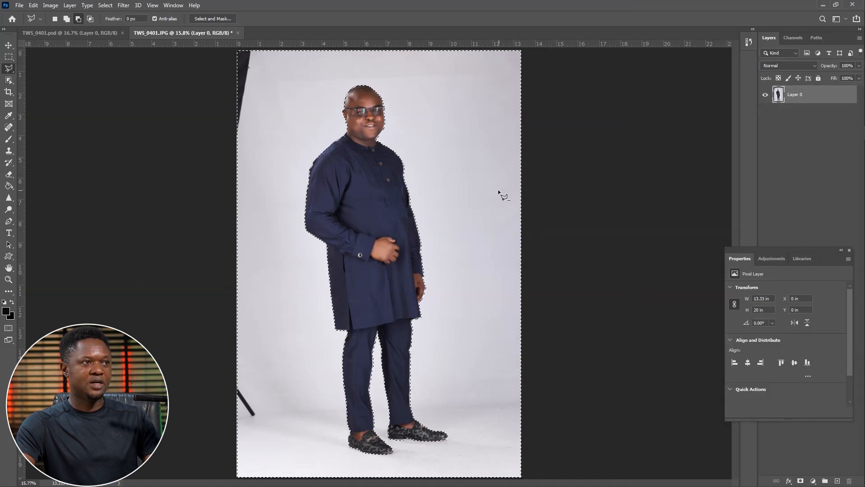
key(Delete)
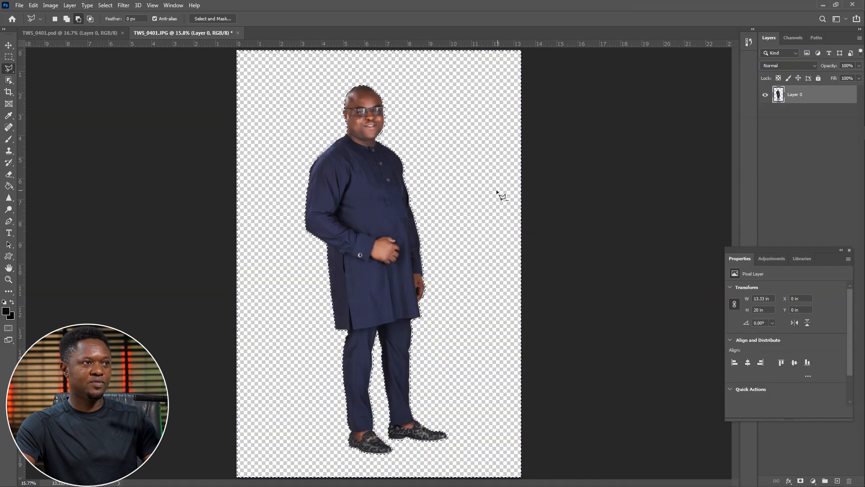
key(ctrl+d)
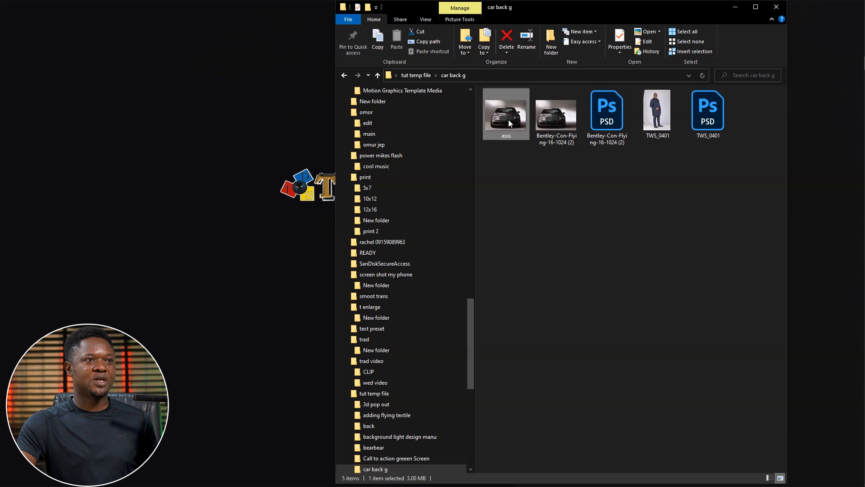
Open the car image asss from the car back g folder in Photoshop and check its pixel dimensions in Image Size
drag(508, 120, 526, 19)
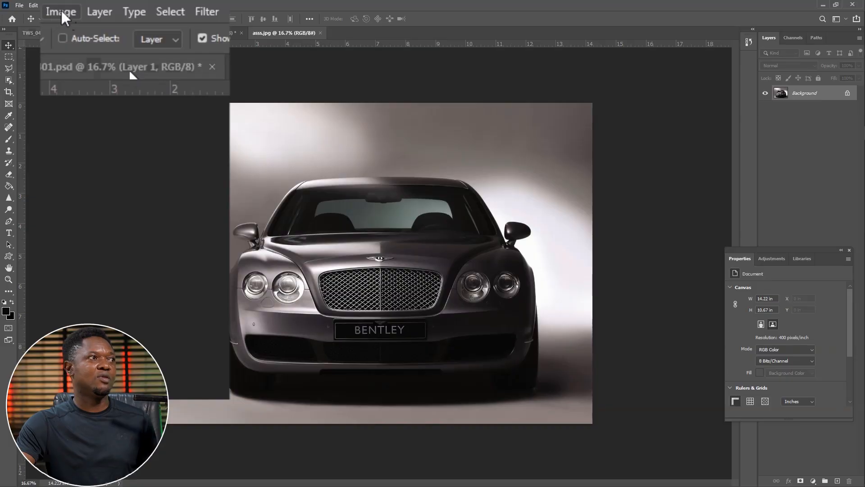
click(63, 14)
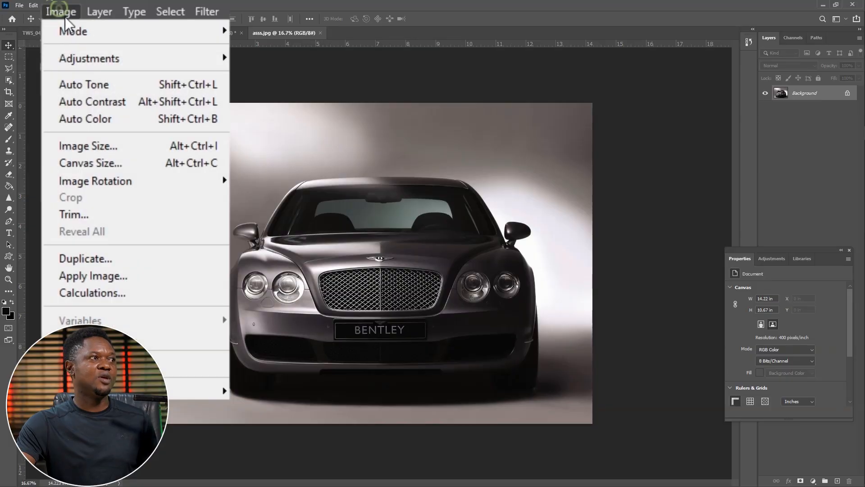
click(90, 151)
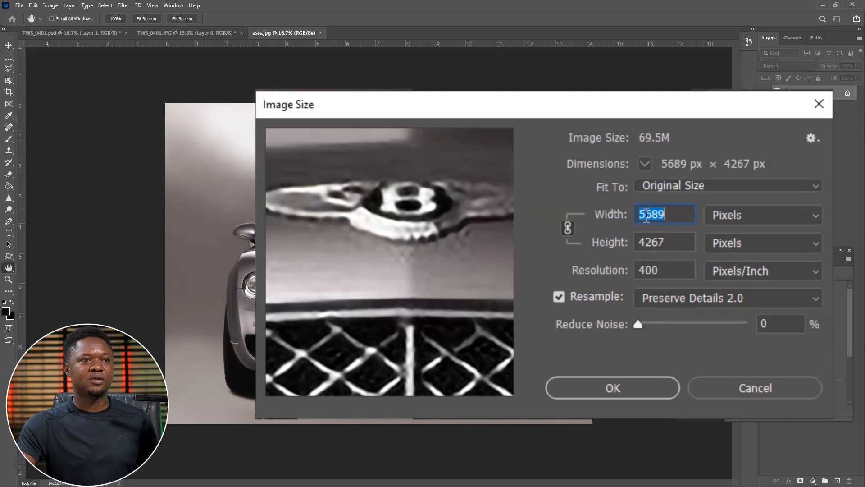
click(613, 387)
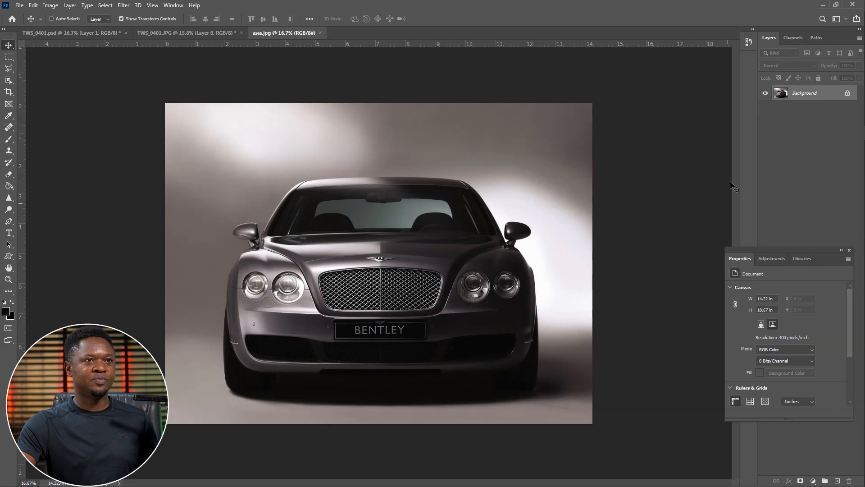
Unlock the car image's layer and scale it to about 81%, placed against the canvas's left edge slightly above the bottom
click(830, 190)
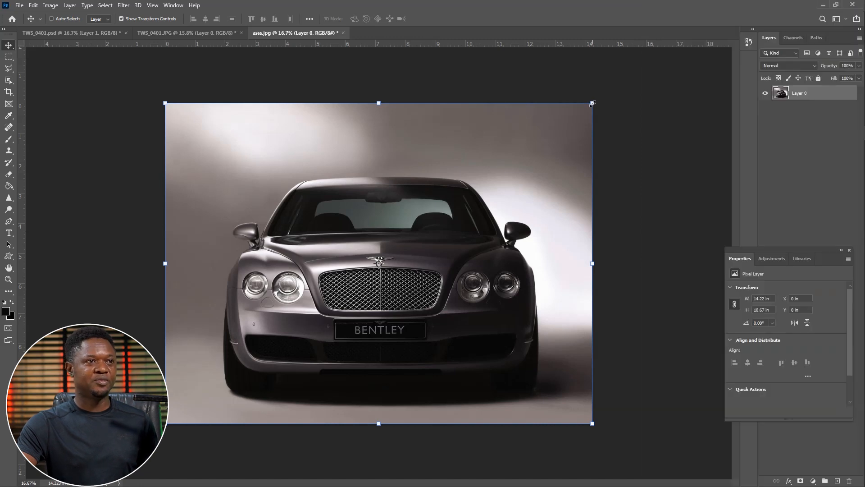
drag(592, 103, 510, 164)
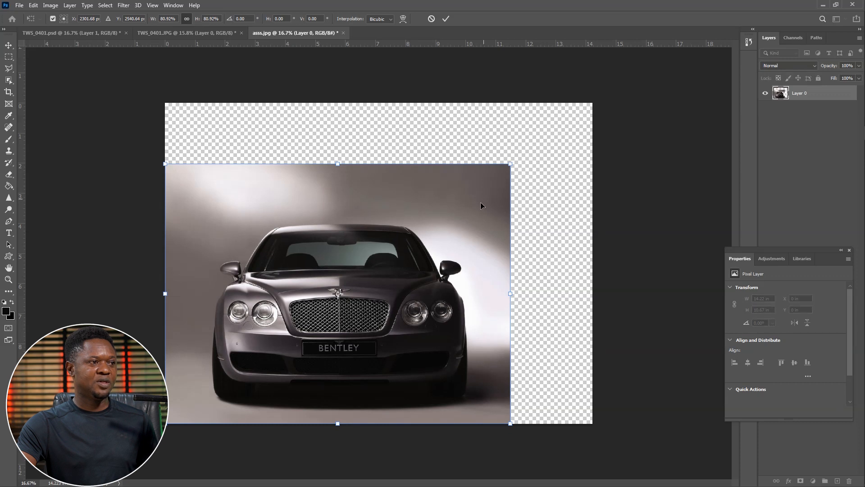
drag(279, 182, 279, 173)
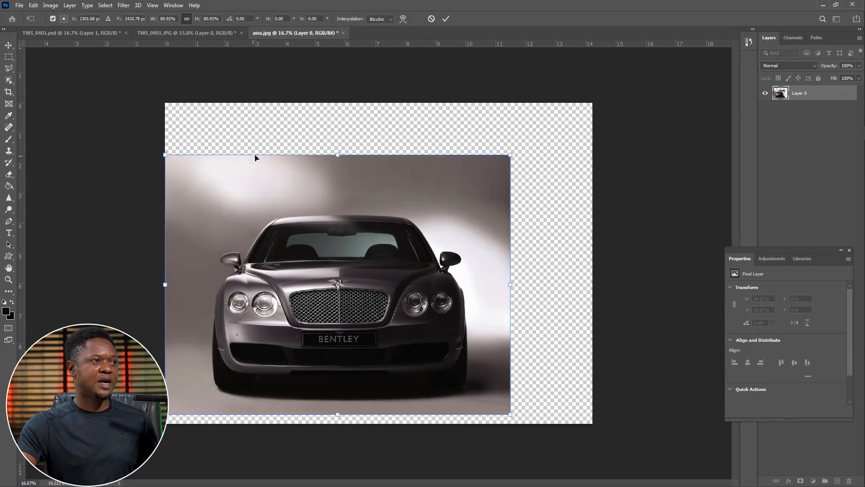
key(Return)
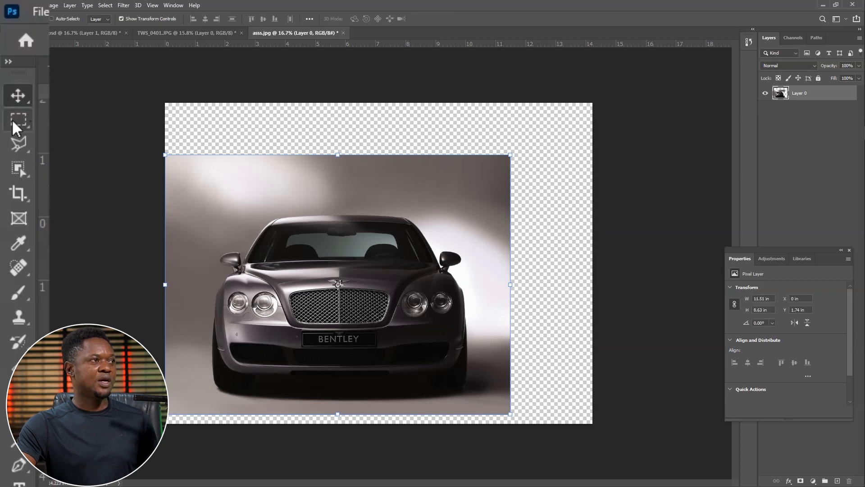
Select a strip about 1.26 in high along the car image's upper edge and stretch it up to the top of the canvas
click(7, 57)
drag(162, 156, 527, 194)
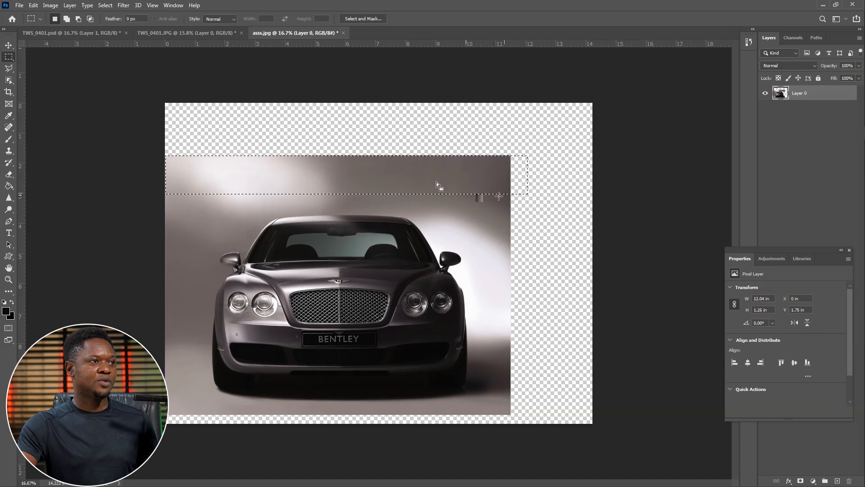
click(8, 45)
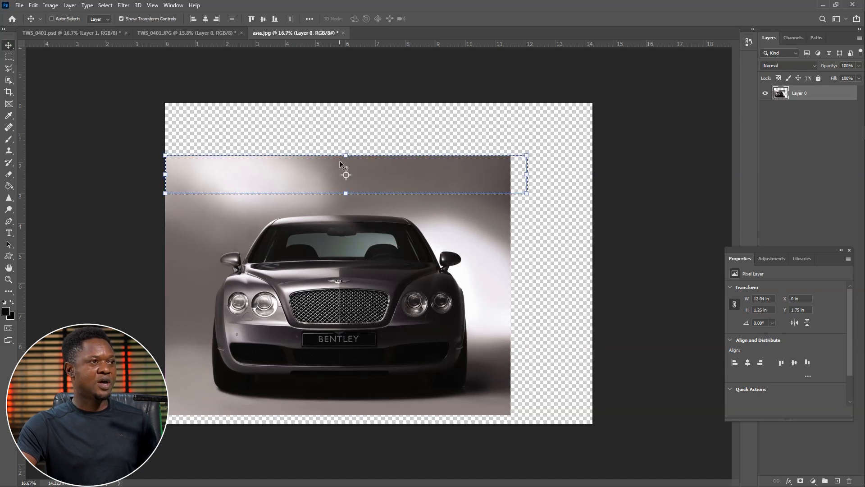
drag(346, 155, 346, 100)
key(Return)
key(ctrl+d)
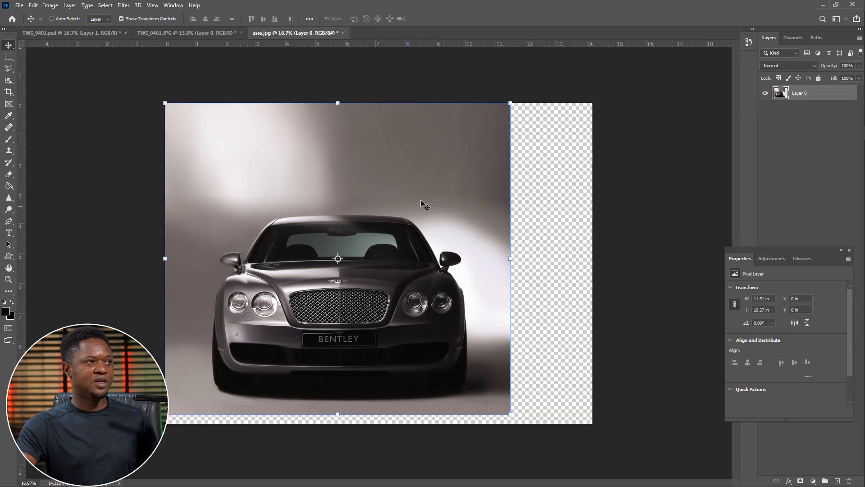
Select a full-height strip about 1.1 in wide along the car image's right edge and stretch it past the canvas's right edge, leaving nothing selected
click(8, 58)
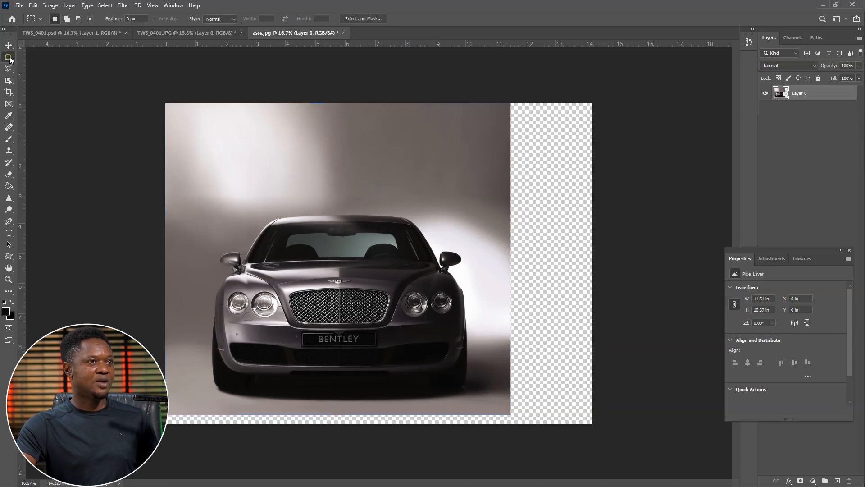
drag(510, 101, 478, 441)
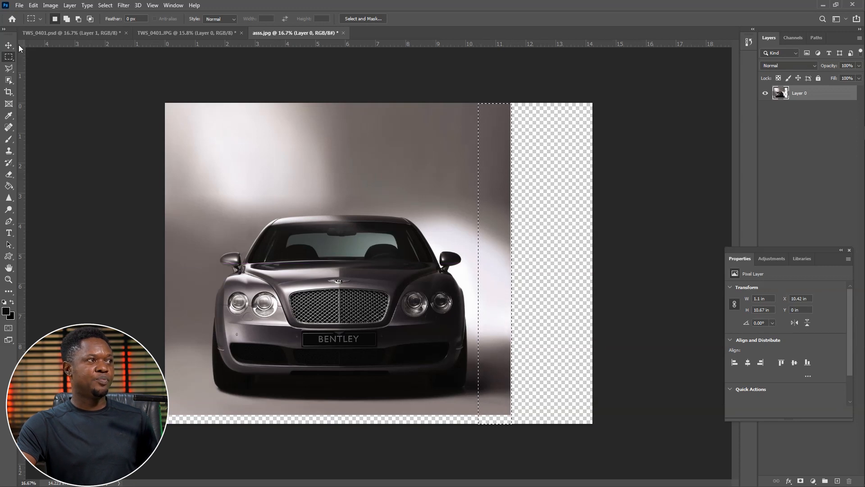
key(v)
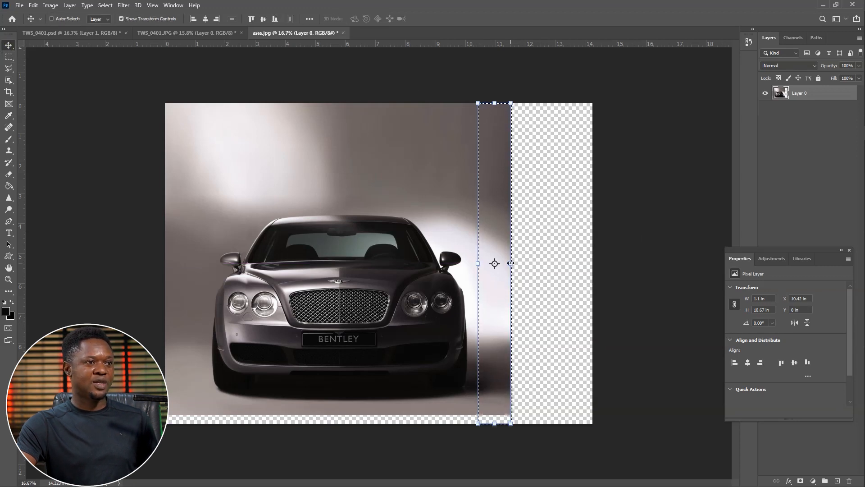
drag(510, 263, 598, 266)
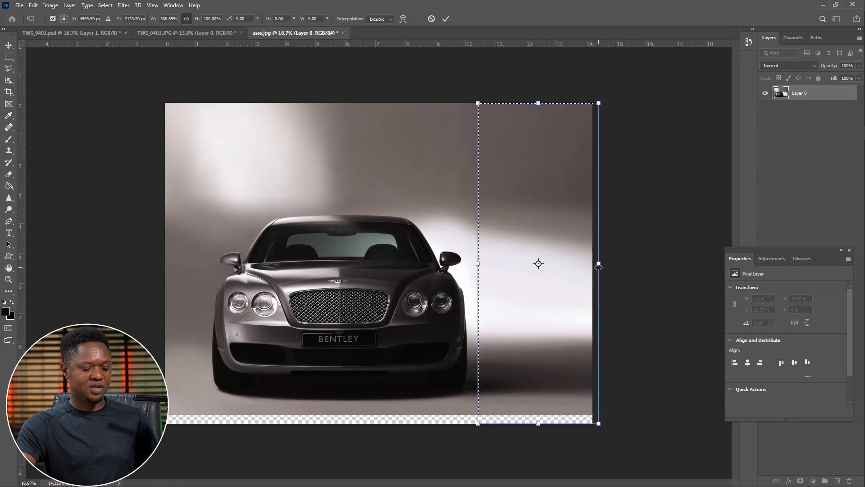
key(Return)
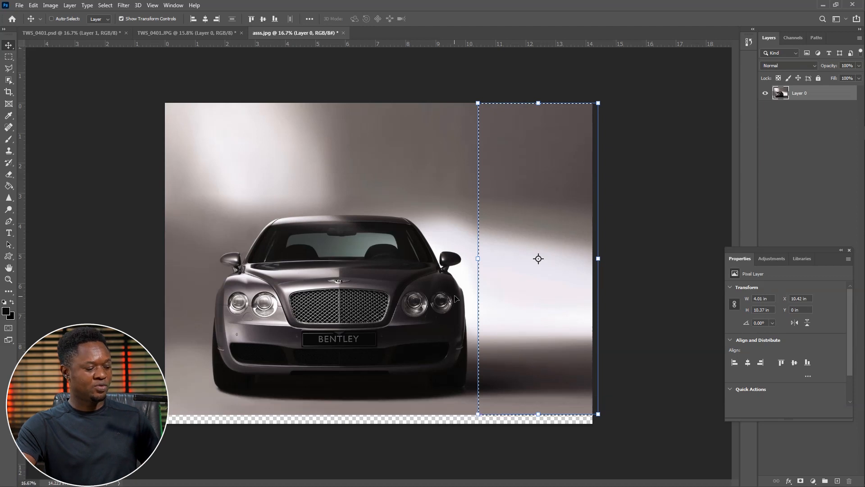
key(ctrl+d)
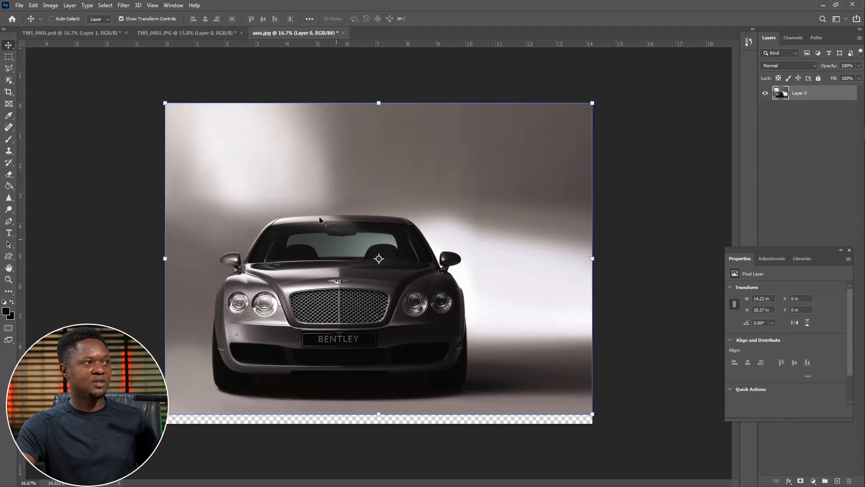
Select a strip about 0.35 in high along the car image's lower edge and stretch it to about 0.72 in, covering the canvas bottom; deselect
click(8, 58)
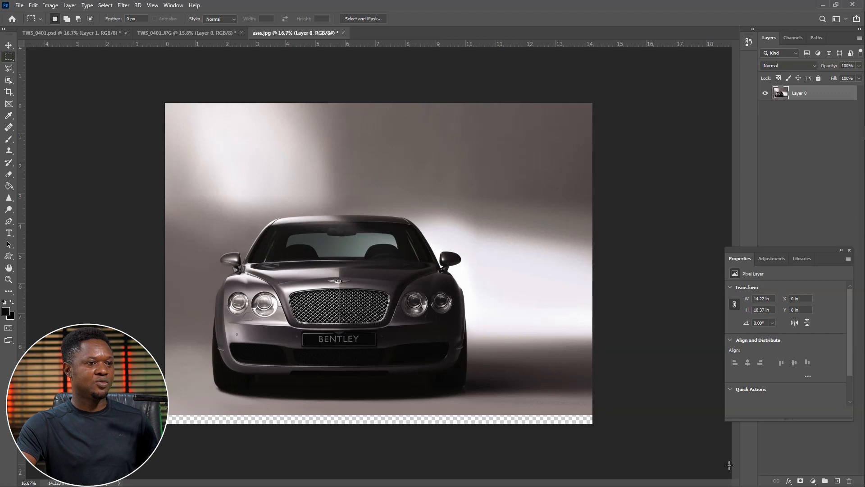
drag(413, 392, 166, 405)
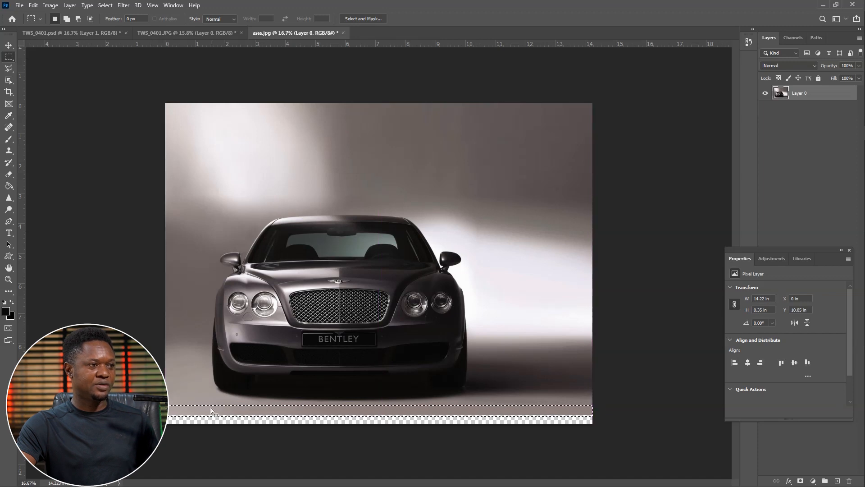
key(ctrl+t)
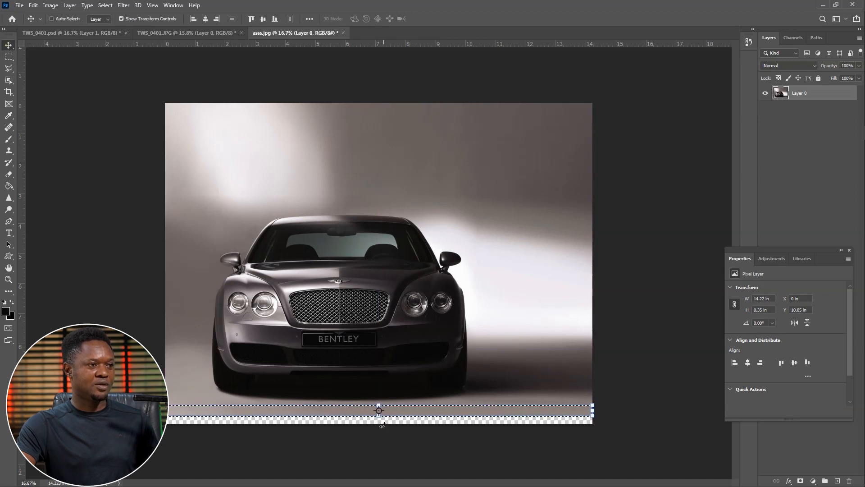
drag(378, 415, 379, 429)
key(Return)
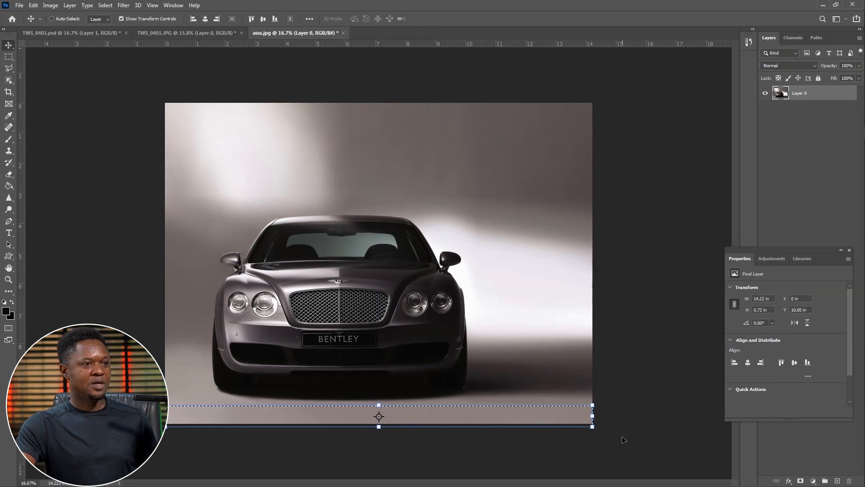
key(ctrl+d)
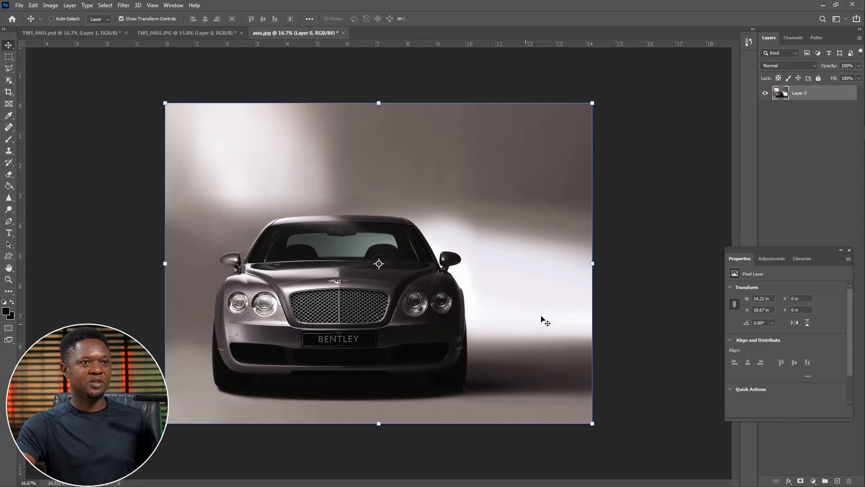
Shift the car image about 0.82 in left and fill the gap by stretching a 2.36 in wide right-edge strip to about 3.29 in
drag(378, 300, 344, 297)
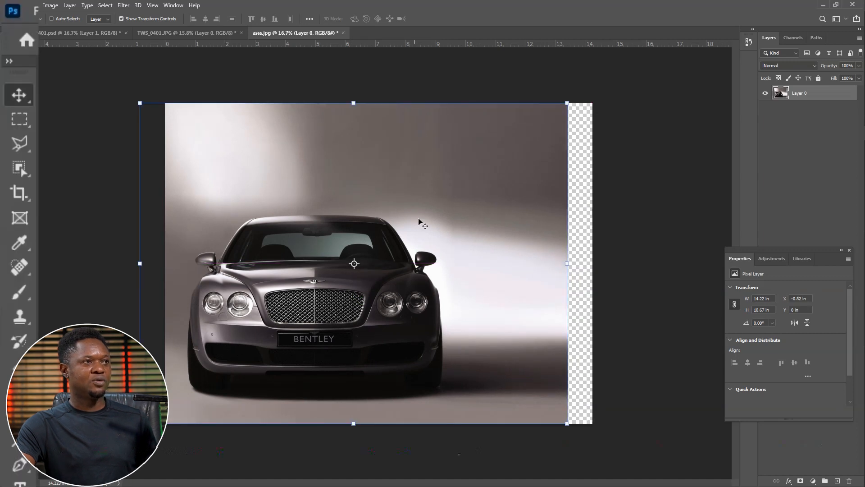
key(l)
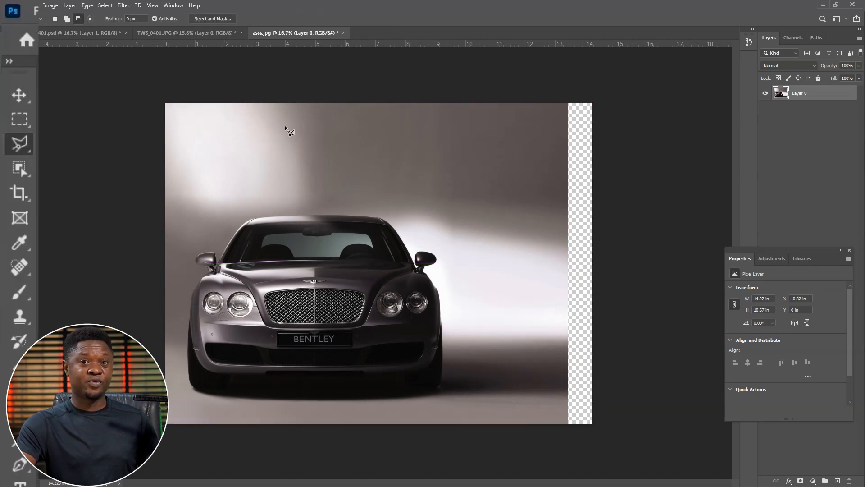
click(18, 119)
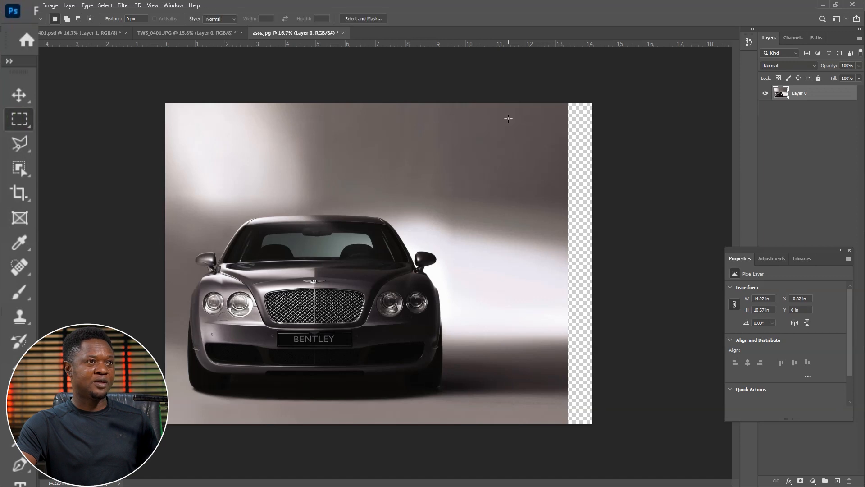
drag(568, 102, 499, 424)
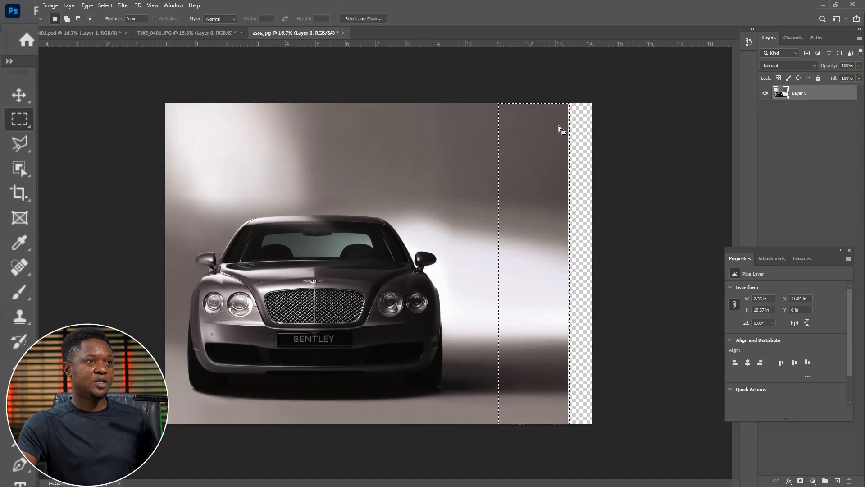
key(v)
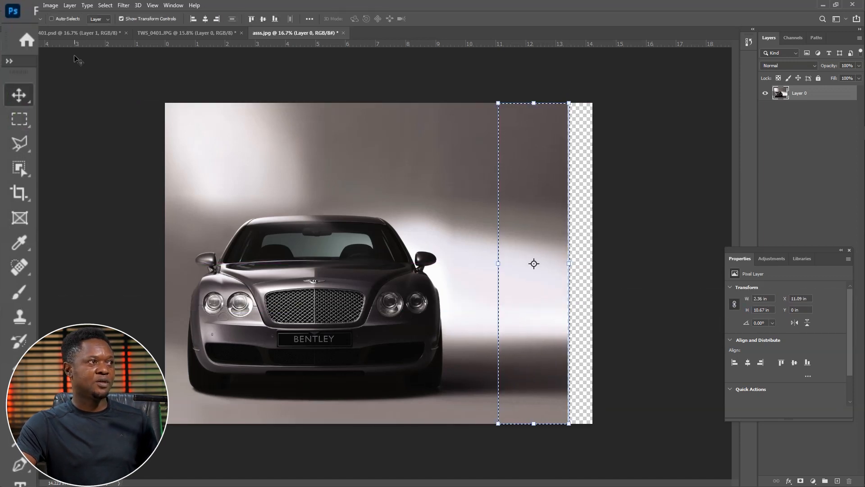
drag(569, 263, 597, 264)
key(Return)
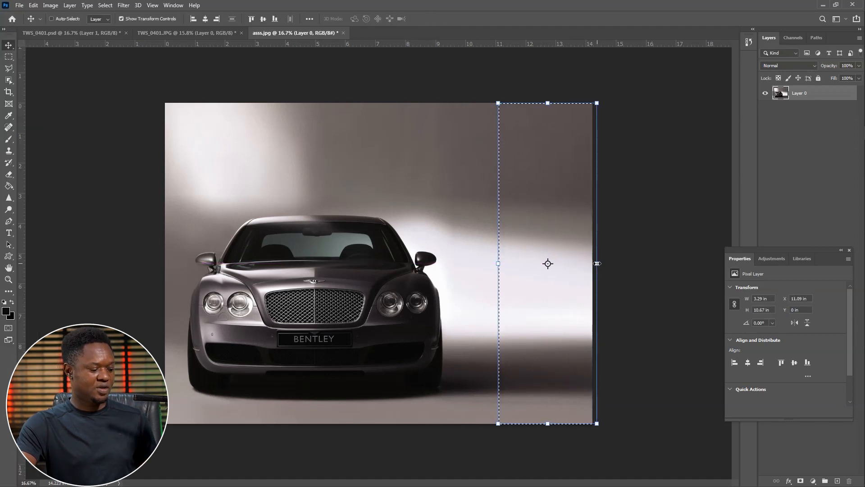
key(ctrl+d)
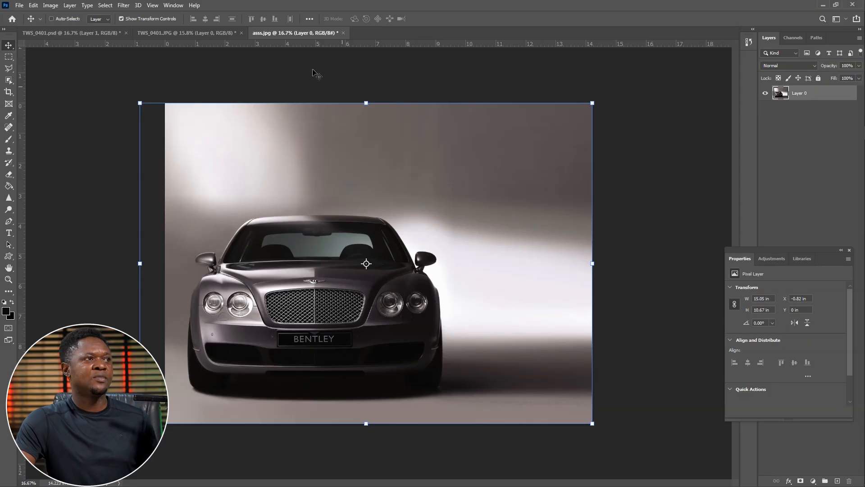
Bring the cut-out man into the car image and scale him to about 54%, standing beside the car's front wheel
click(156, 33)
drag(373, 204, 434, 242)
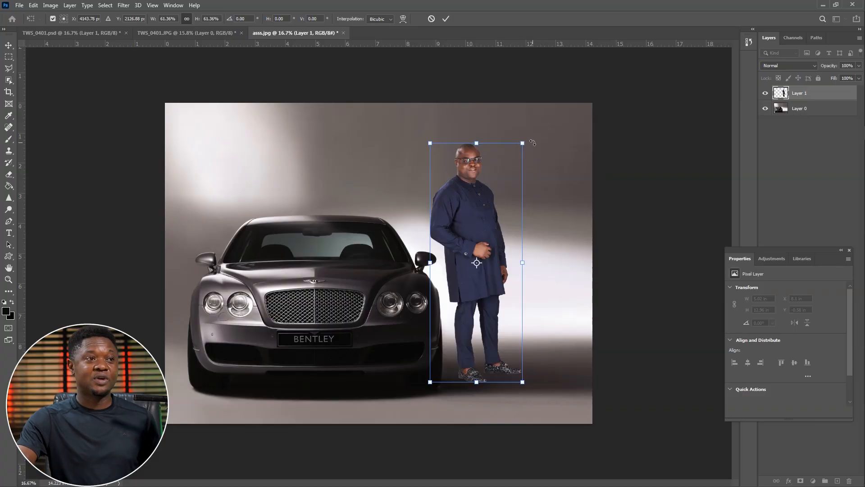
drag(527, 140, 518, 170)
mouse_move(481, 356)
mouse_down()
mouse_move(472, 349)
mouse_move(471, 378)
mouse_move(470, 350)
mouse_up()
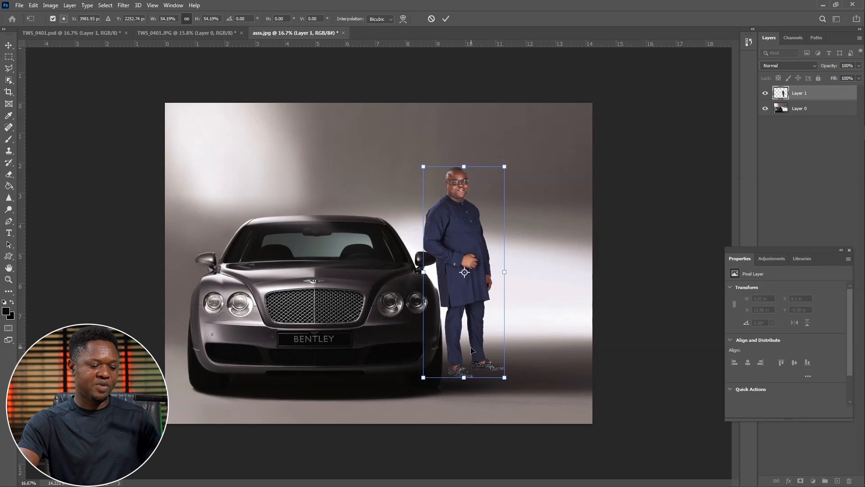
Lower the man slightly beside the front wheel and reduce his scale to about 53%, committing the transform
key(ctrl+plus)
drag(482, 416, 454, 387)
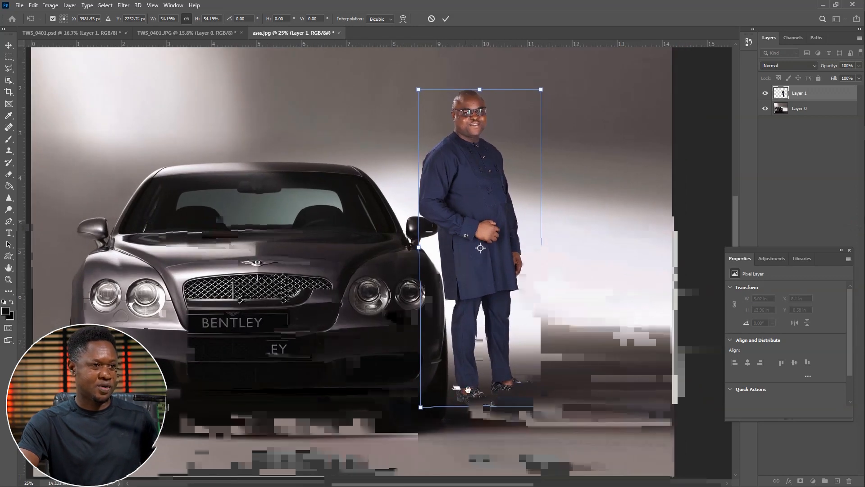
key(ctrl+plus)
drag(490, 411, 436, 342)
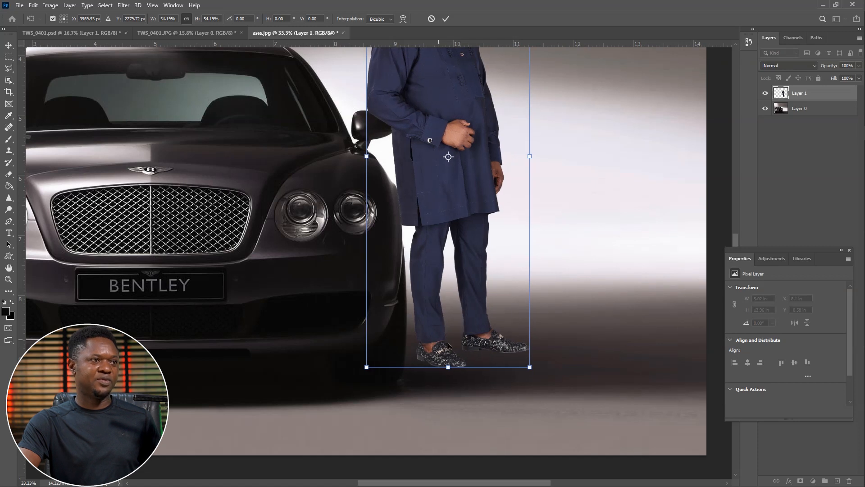
scroll(541, 356, up, 3)
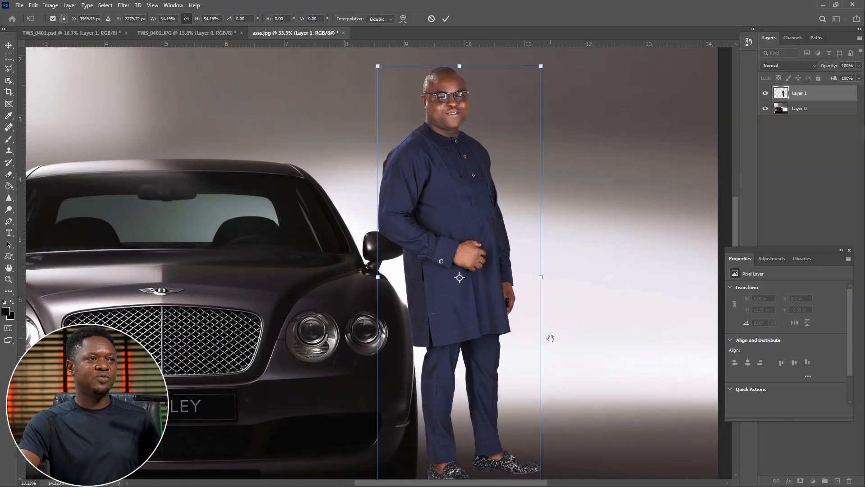
scroll(550, 338, down, 2)
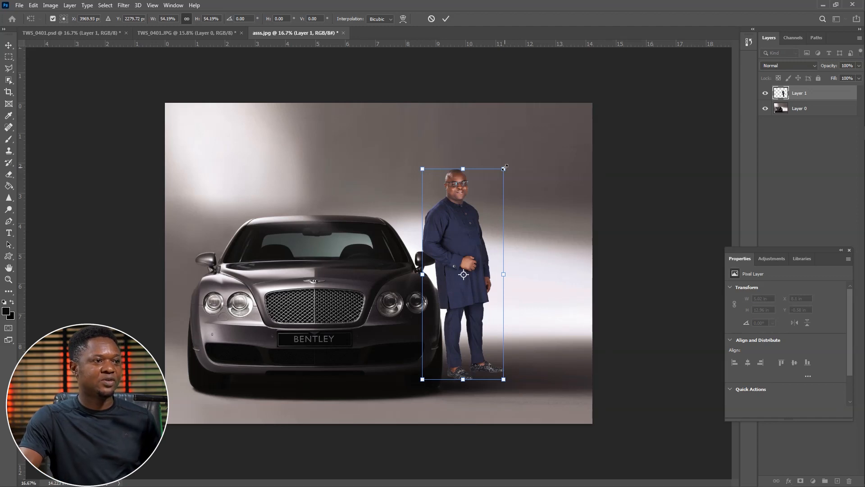
drag(503, 168, 502, 171)
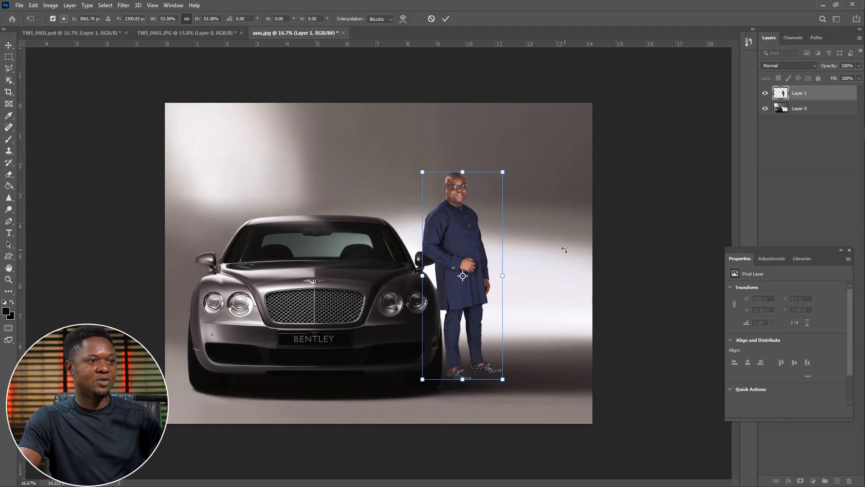
key(Return)
Inspect how the man's shoes sit on the floor beside the car's front tyre
key(ctrl+plus)
key(ctrl+plus)
key(ctrl+plus)
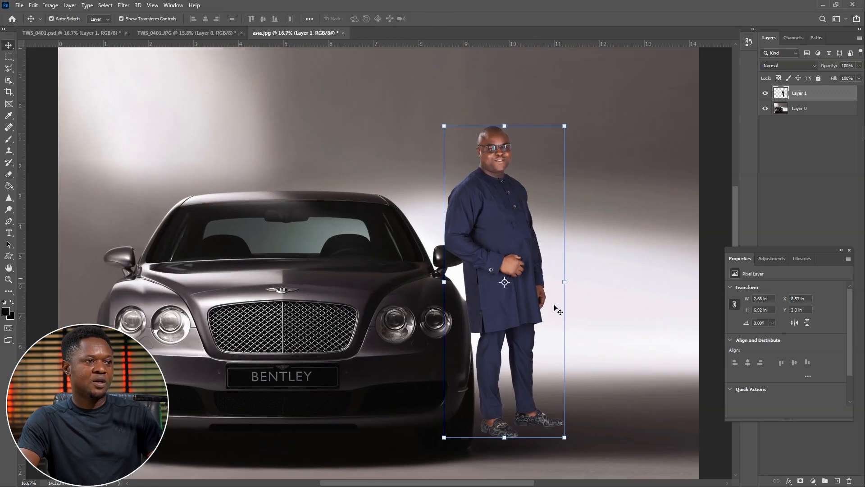
drag(561, 341, 453, 194)
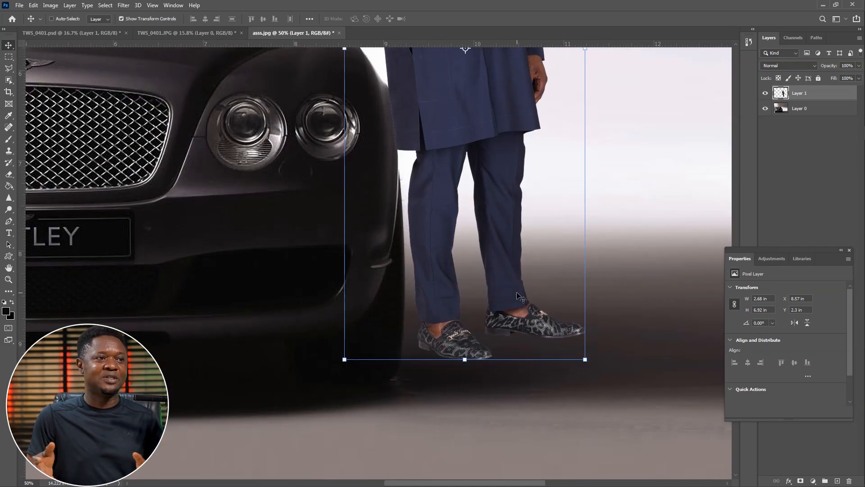
key(ctrl+minus)
key(ctrl+minus)
key(ctrl+minus)
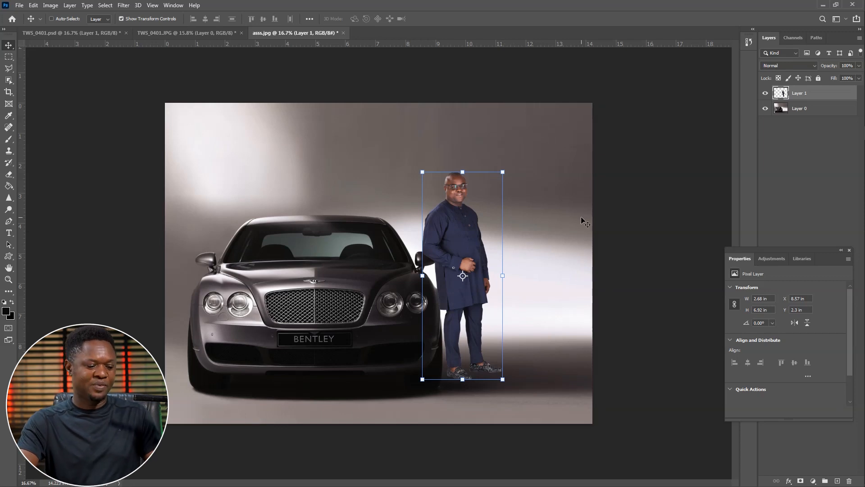
Nudge the man up to about X 8.58 in, Y 2.24 in, with his elbow at the car's side mirror
key(ctrl+plus)
key(ctrl+plus)
key(ctrl+plus)
key(ctrl+plus)
key(ctrl+plus)
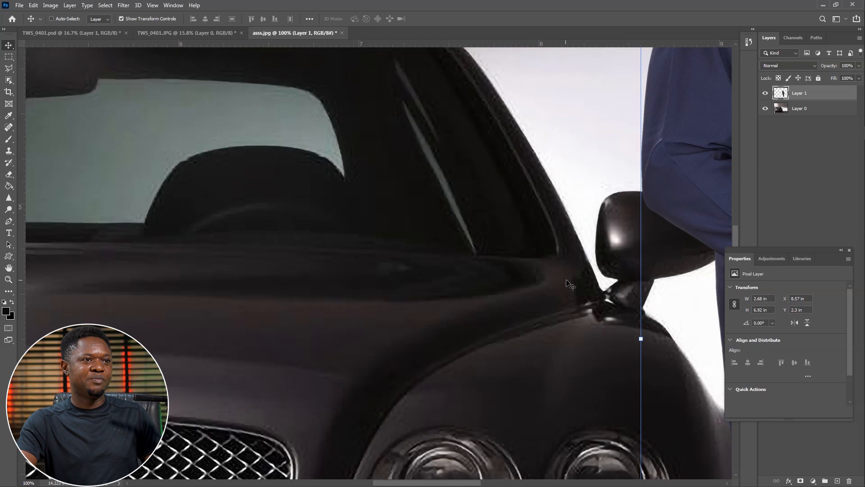
drag(611, 238, 363, 278)
drag(395, 251, 390, 232)
key(ctrl+minus)
key(ctrl+minus)
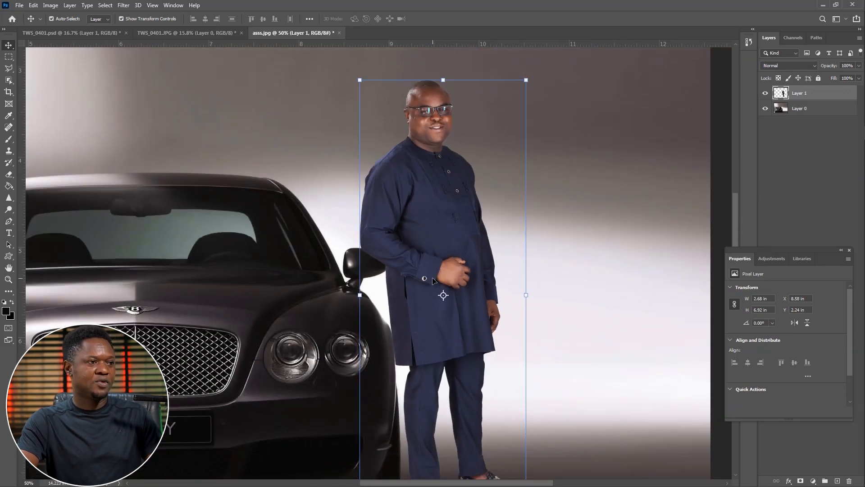
key(ctrl+minus)
Load the outline of the man's layer as a selection and invert it to cover everything around him
key(ctrl+plus)
key(ctrl+plus)
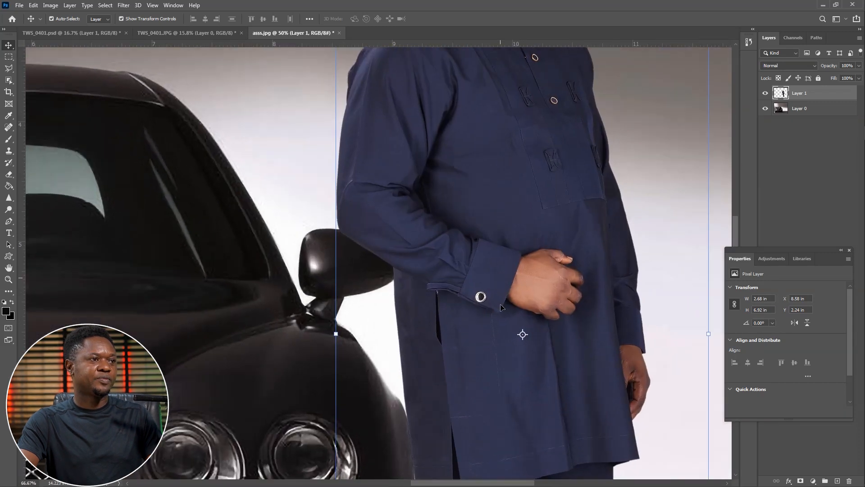
scroll(396, 325, up, 3)
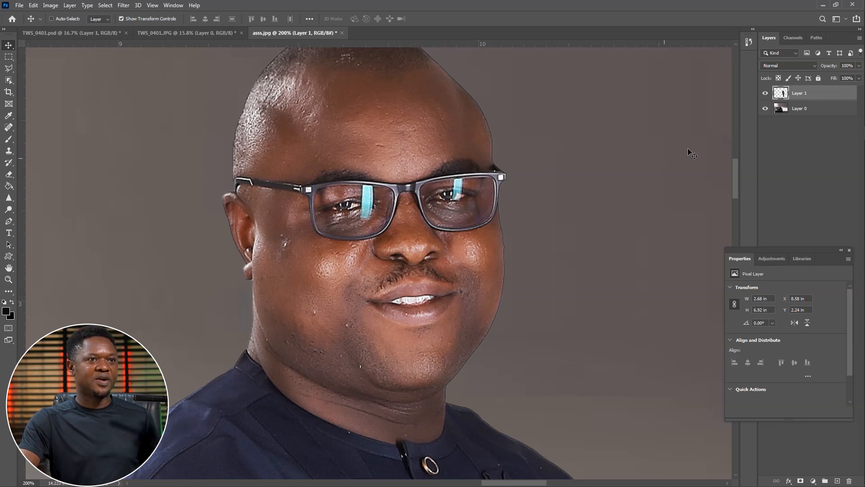
ctrl+click(781, 93)
key(l)
right_click(367, 118)
click(401, 129)
Feather the inverted selection by 2 pixels and delete the man's hard edge fringe, leaving nothing selected
right_click(377, 128)
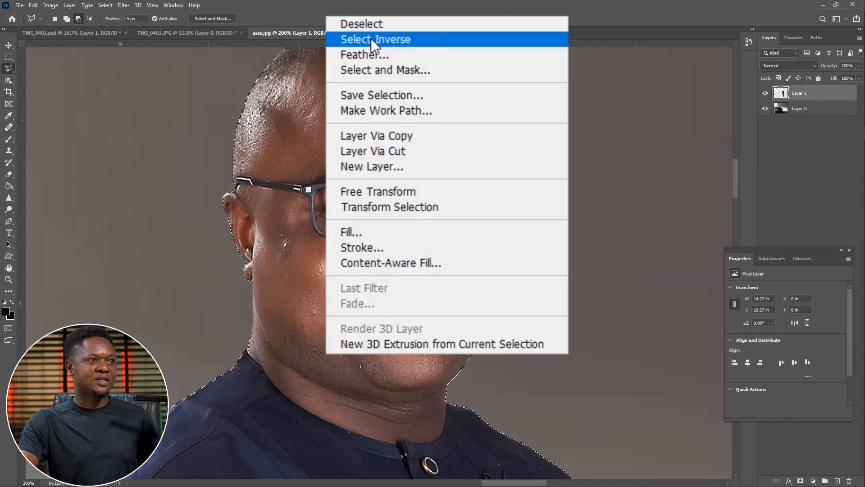
click(374, 55)
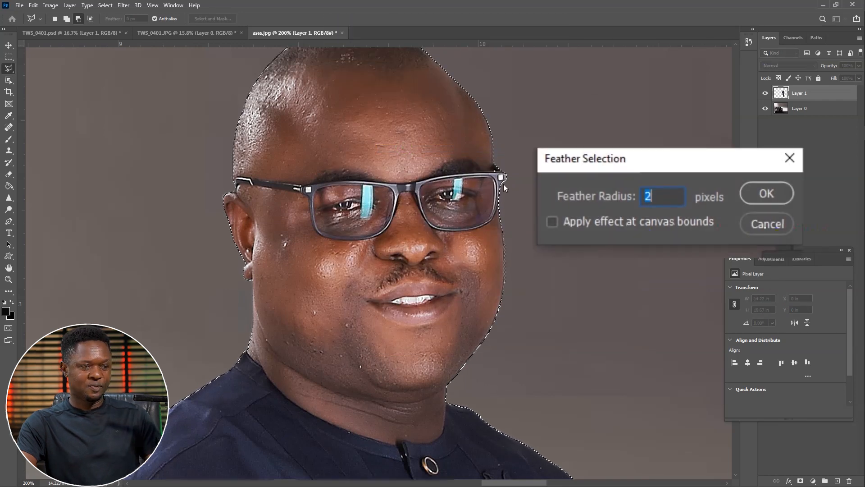
key(Return)
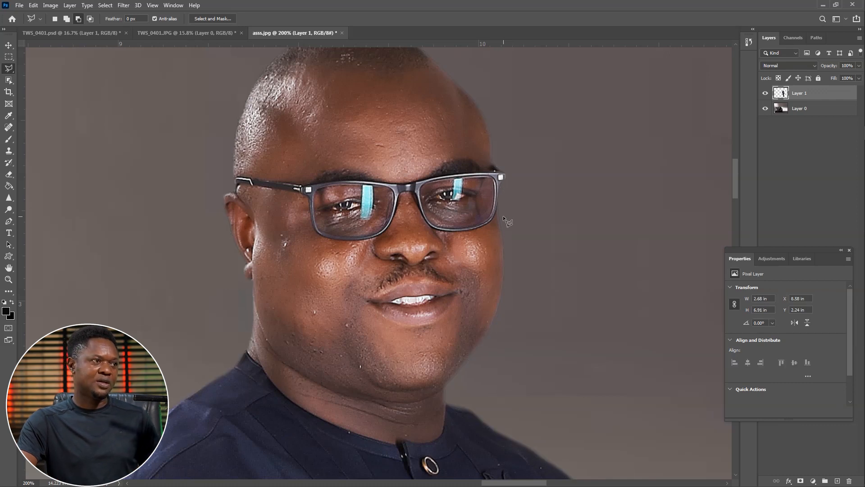
Examine the man's softened edges around his face, elbow, sleeve and robe against the car and background
drag(482, 332, 610, 113)
drag(550, 192, 624, 86)
drag(506, 282, 645, 81)
drag(584, 268, 461, 130)
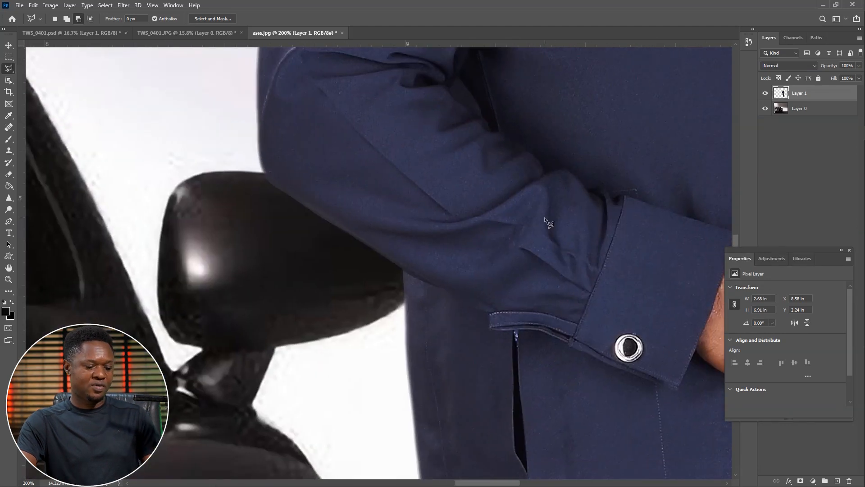
scroll(544, 217, down, 5)
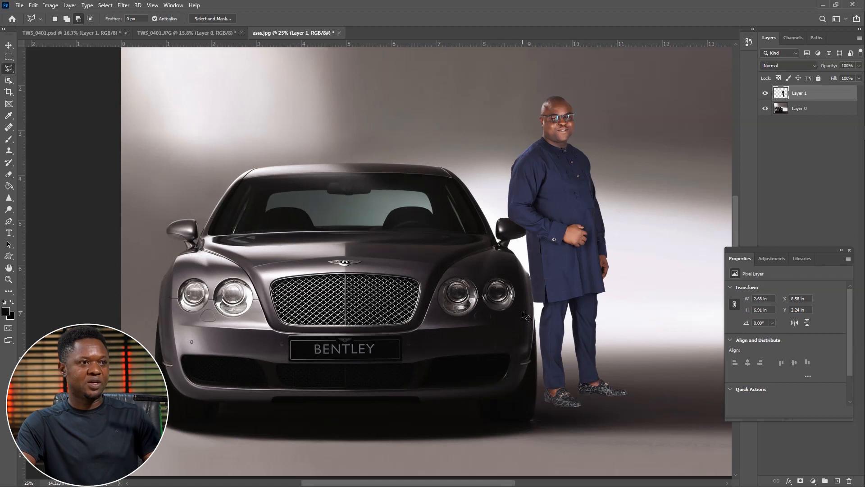
scroll(525, 321, up, 3)
drag(550, 305, 299, 282)
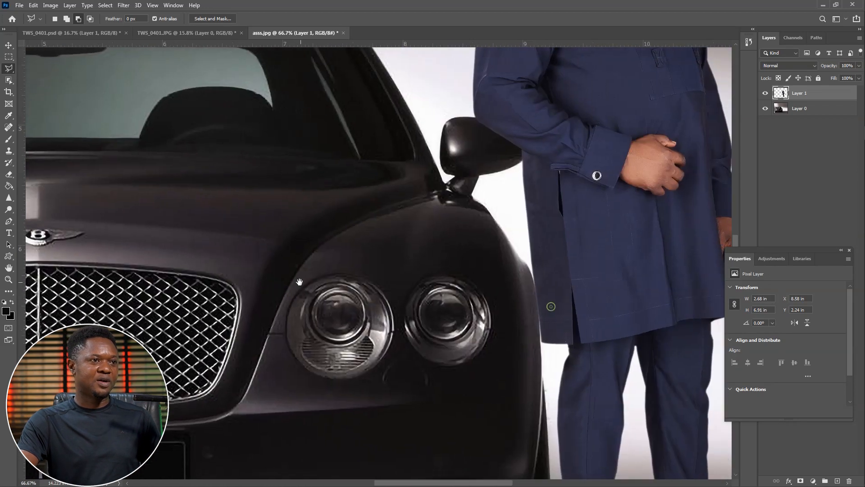
drag(481, 303, 307, 238)
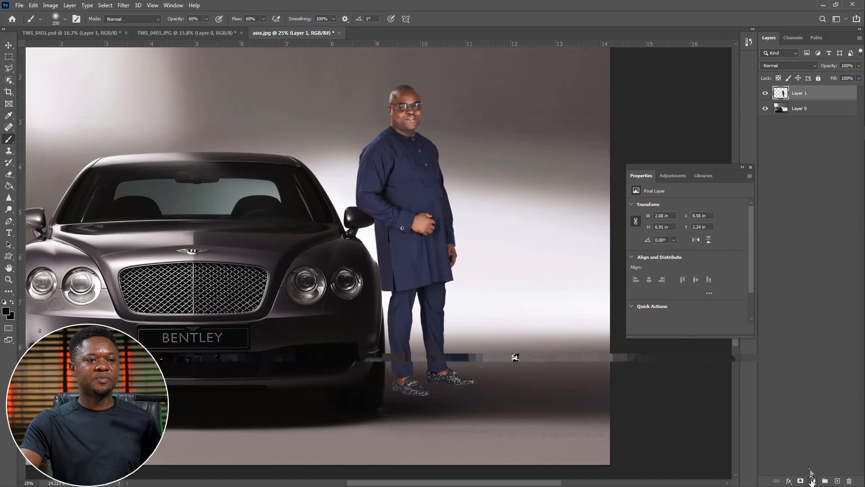
Add a Brightness/Contrast adjustment clipped to the man's layer, with Brightness -114 and Contrast 38
click(812, 482)
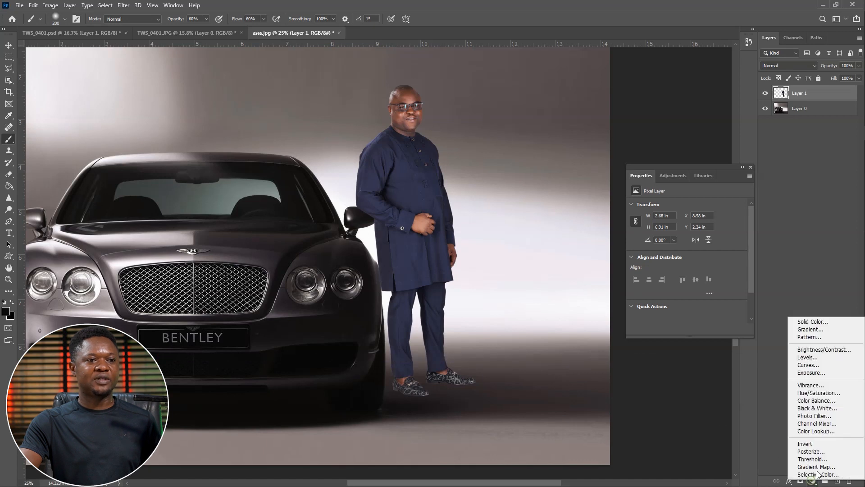
click(823, 350)
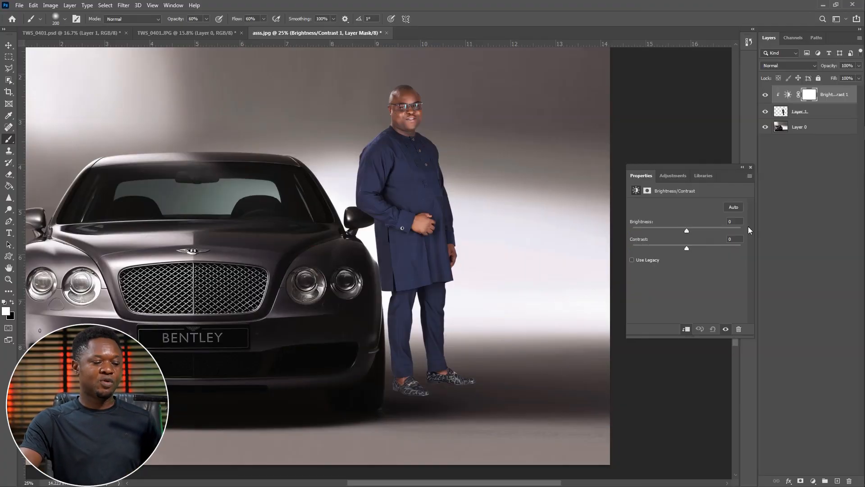
drag(673, 215, 632, 213)
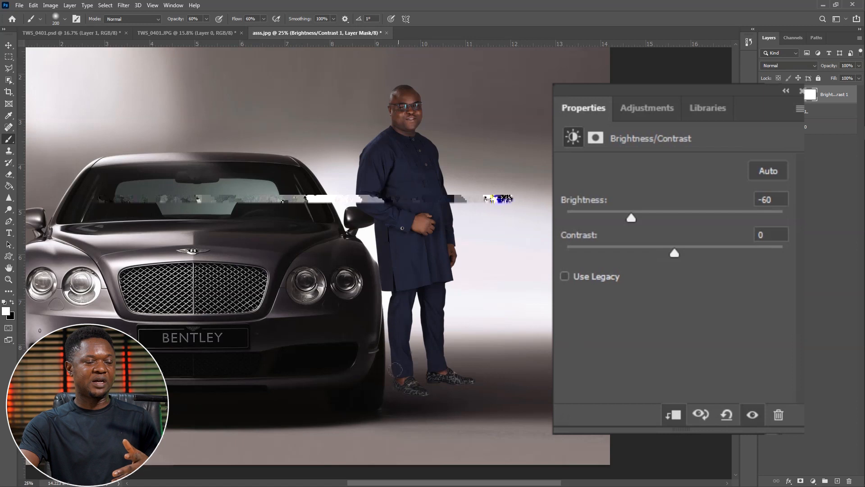
drag(629, 224, 611, 220)
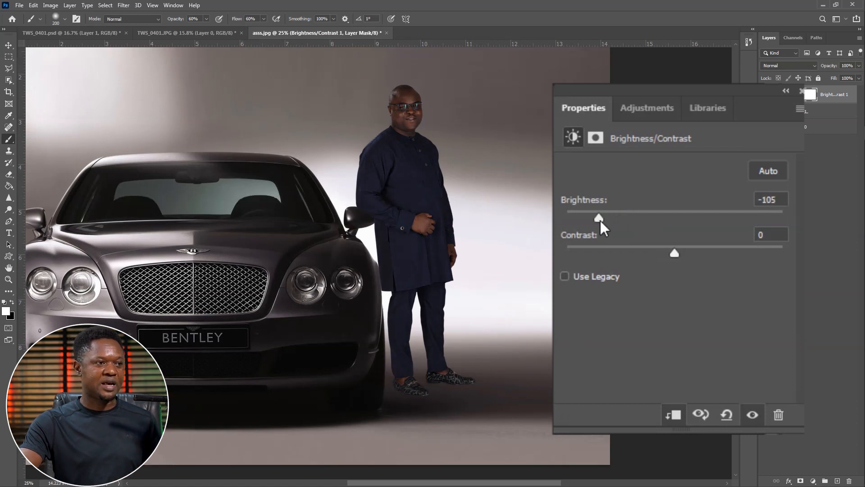
mouse_move(595, 217)
mouse_down()
mouse_move(605, 218)
mouse_move(592, 214)
mouse_up()
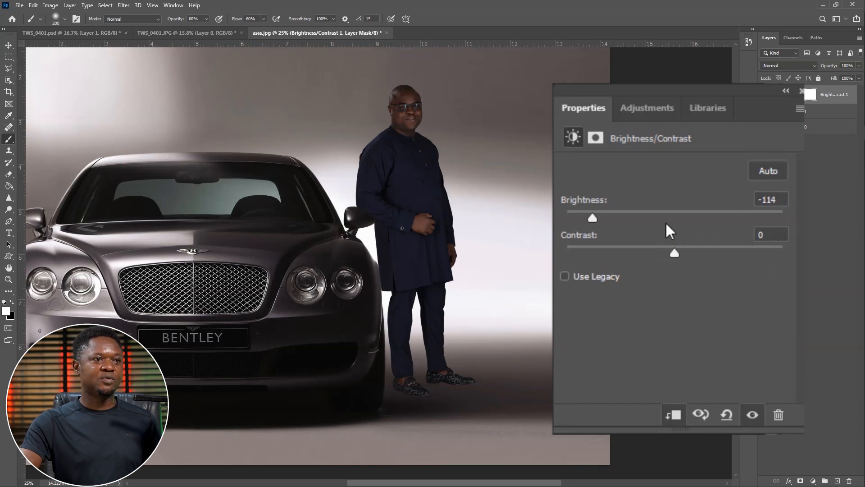
click(715, 247)
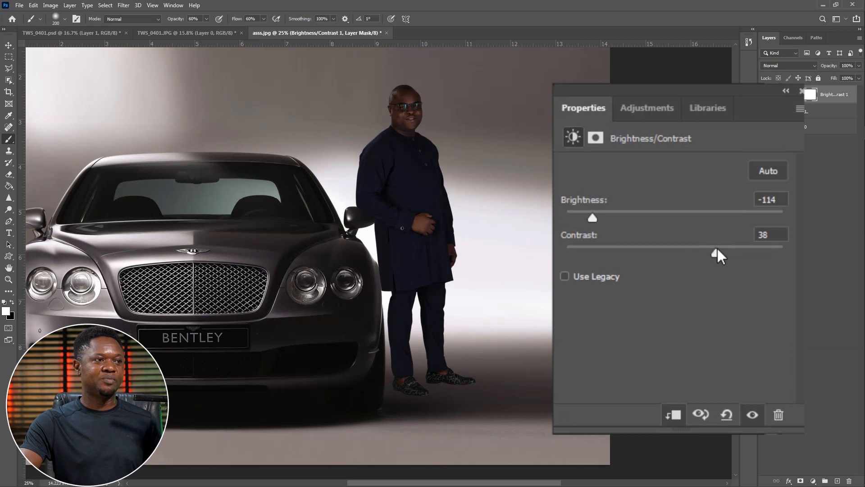
Invert the Brightness/Contrast mask to black and choose a soft brush for painting the shading in white
click(810, 95)
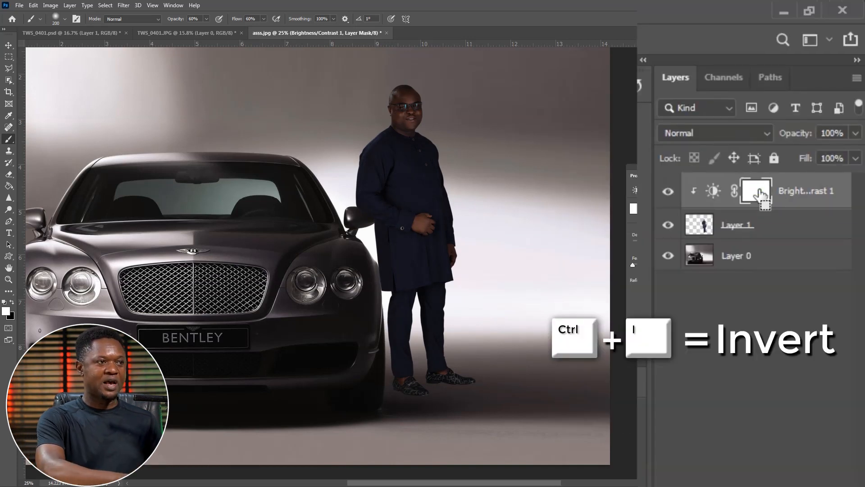
key(ctrl+i)
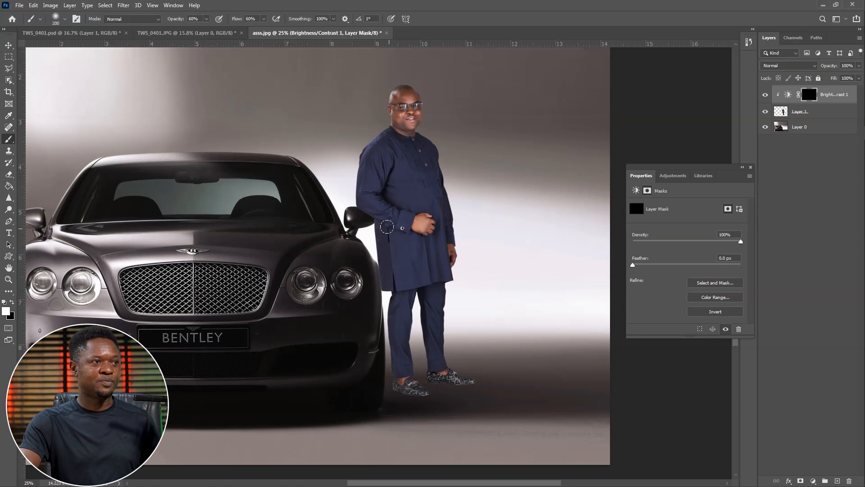
click(64, 19)
click(98, 136)
click(202, 123)
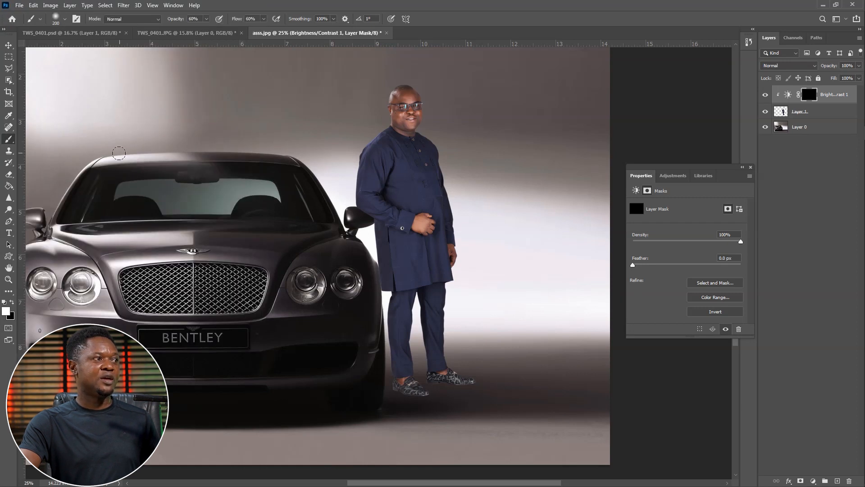
Paint white on the mask with a small soft brush to darken the man's forearm, cuff and robe side nearest the car mirror
key(ctrl+plus)
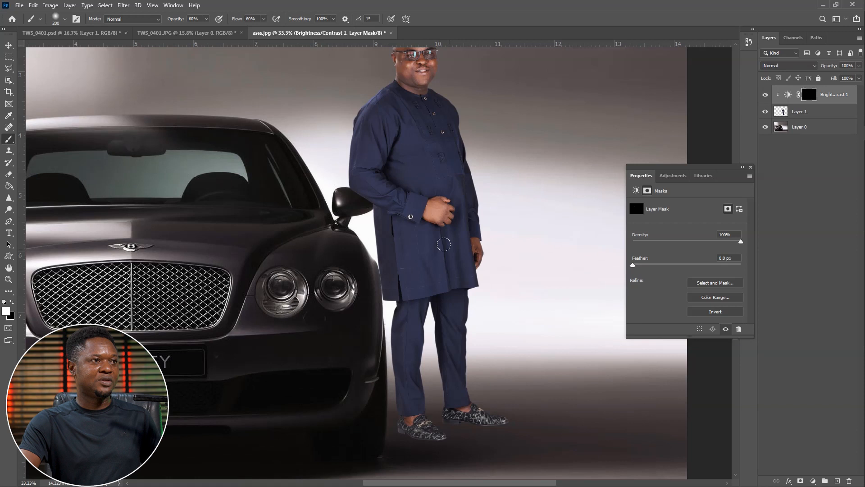
drag(425, 241, 431, 285)
key(ctrl+plus)
key(ctrl+plus)
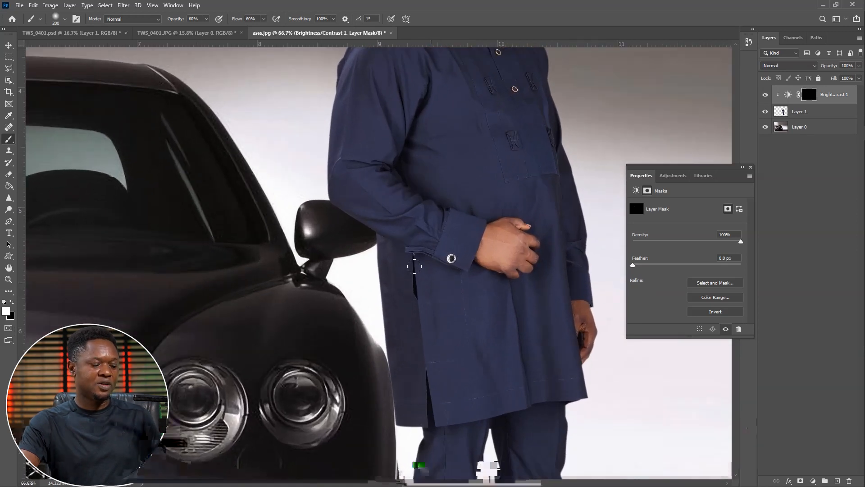
key(ctrl+plus)
scroll(399, 253, right, 3)
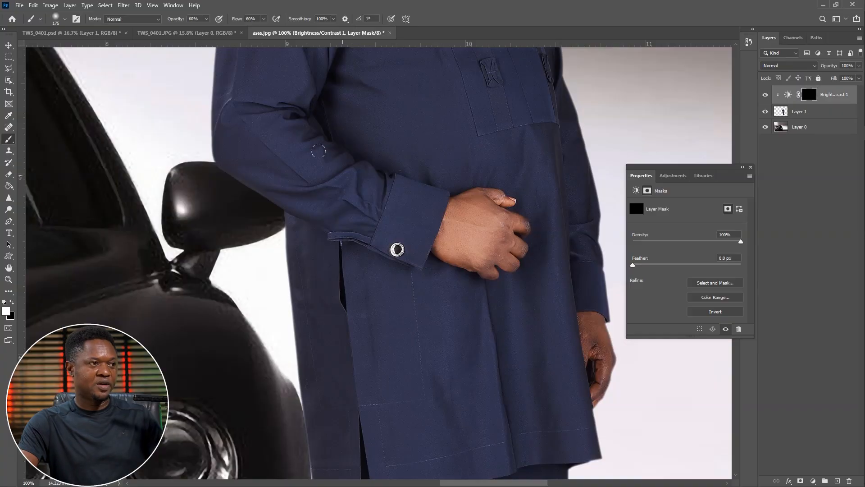
key(bracketleft)
key(bracketleft)
key(bracketleft)
key(bracketleft)
key(bracketleft)
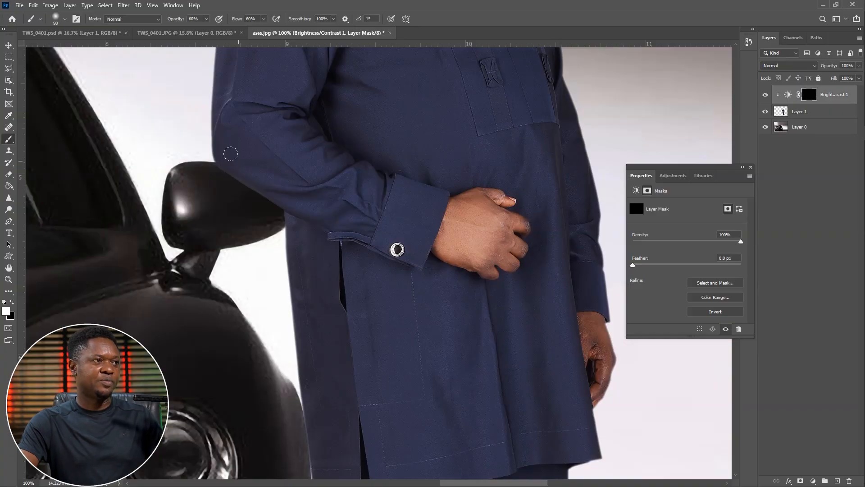
mouse_move(218, 157)
mouse_down()
mouse_move(315, 231)
mouse_move(328, 233)
mouse_move(258, 188)
mouse_move(370, 251)
mouse_move(345, 240)
mouse_up()
key(bracketright)
drag(222, 137, 387, 232)
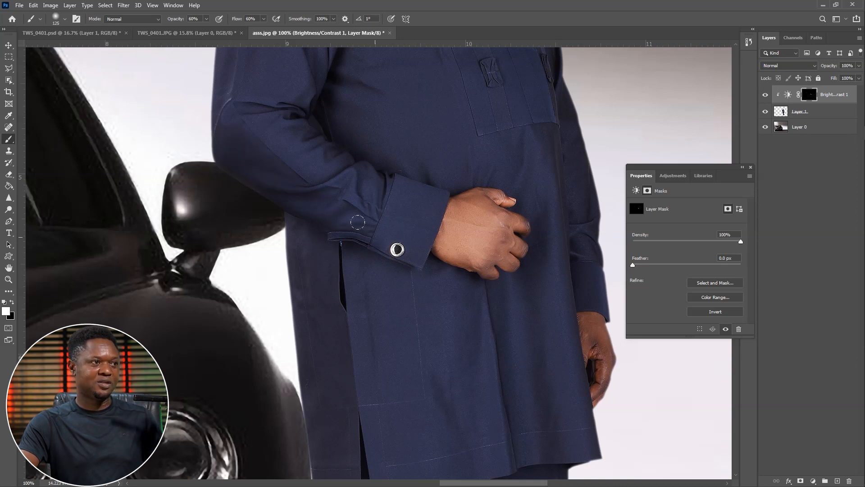
drag(329, 211, 428, 252)
drag(360, 337, 350, 244)
Darken the trouser leg nearest the car by painting white on the mask with a 200 px brush
key(ctrl+minus)
key(ctrl+minus)
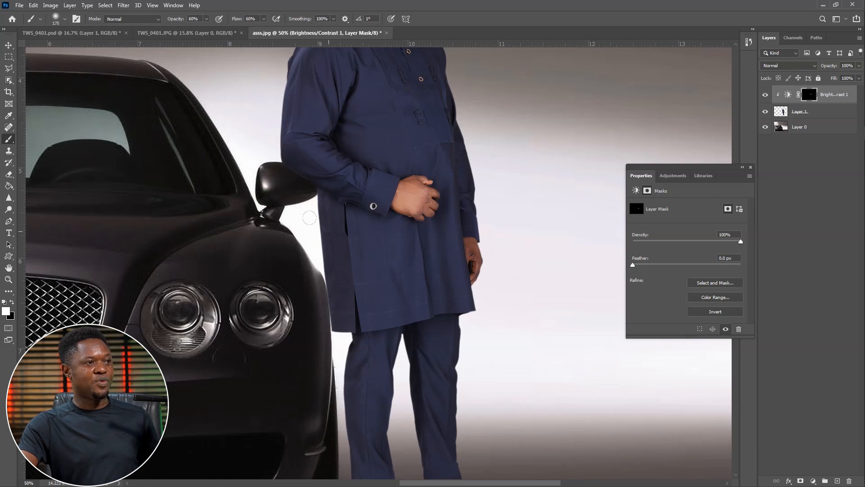
key(bracketright)
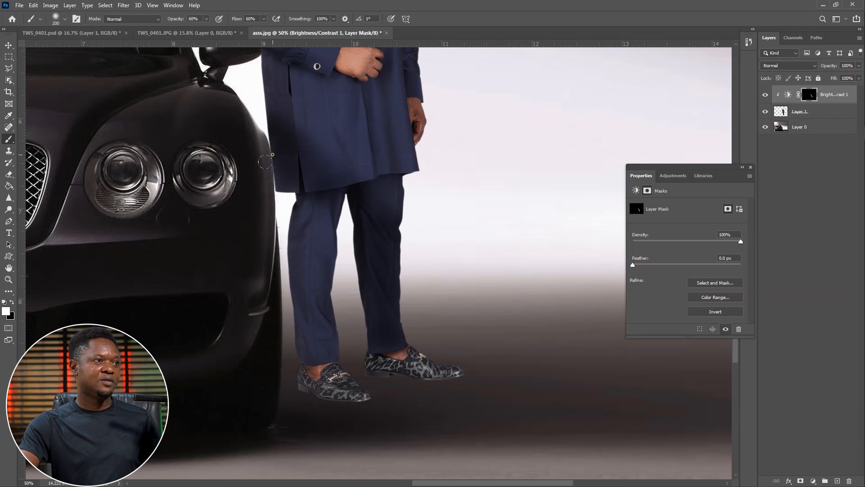
mouse_move(312, 212)
mouse_down()
mouse_move(293, 248)
mouse_move(306, 271)
mouse_up()
mouse_move(317, 317)
mouse_down()
mouse_move(321, 331)
mouse_move(315, 311)
mouse_up()
drag(318, 192, 309, 264)
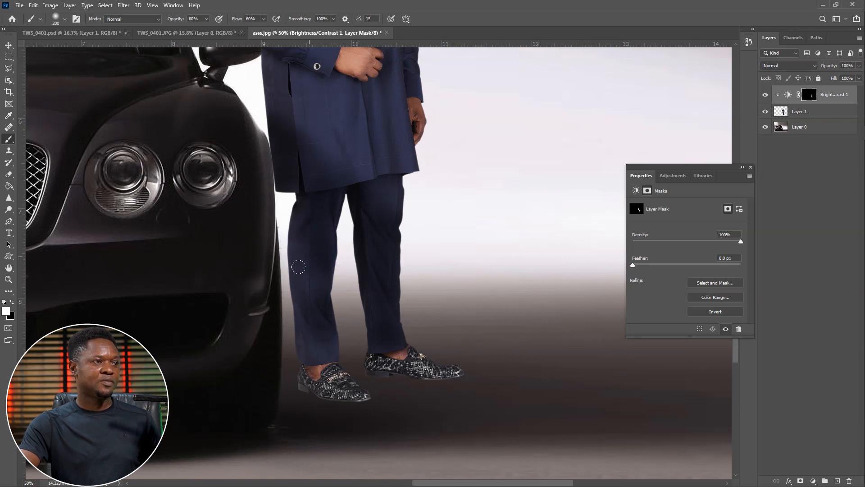
drag(305, 203, 284, 248)
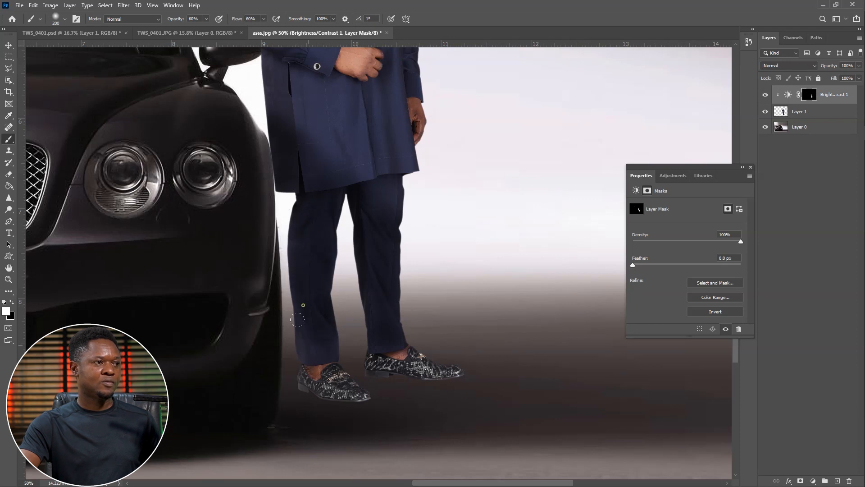
Paint shading over both shoes, the trouser legs and the robe's lower edge beside the car
mouse_move(296, 345)
mouse_down()
mouse_move(310, 370)
mouse_move(301, 379)
mouse_move(337, 377)
mouse_move(363, 395)
mouse_up()
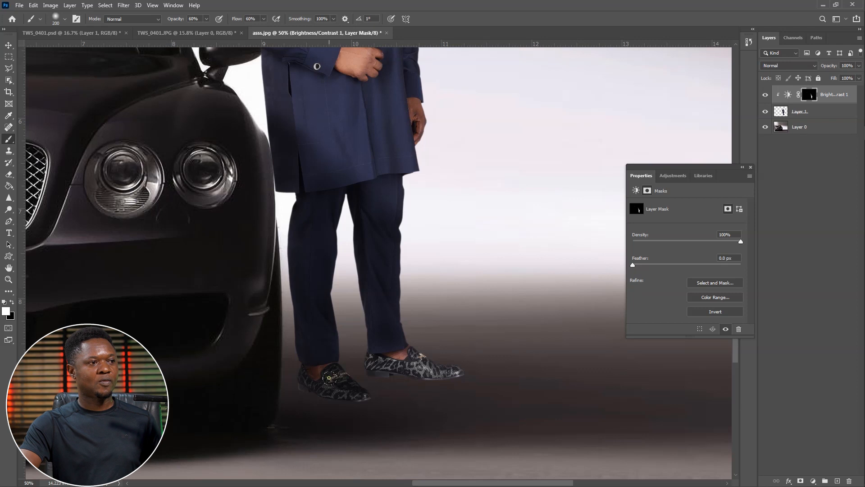
drag(305, 285, 313, 203)
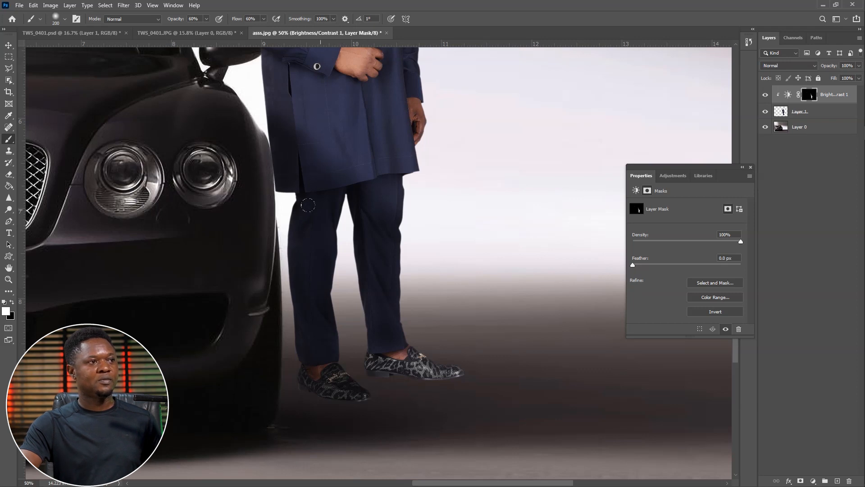
mouse_move(366, 349)
mouse_down()
mouse_move(364, 356)
mouse_move(443, 363)
mouse_move(462, 376)
mouse_up()
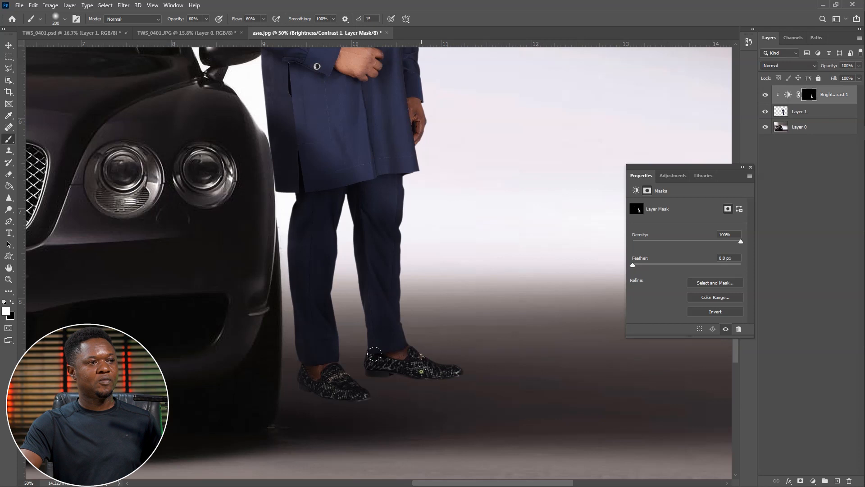
drag(385, 338, 358, 216)
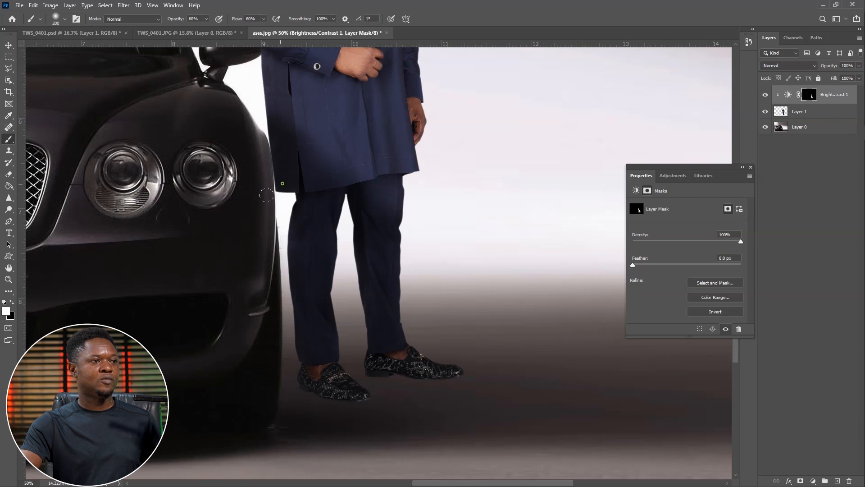
drag(299, 309, 278, 197)
Switch the mask brush to black at 100 px for work around the man's sleeve and elbow
scroll(301, 178, up, 4)
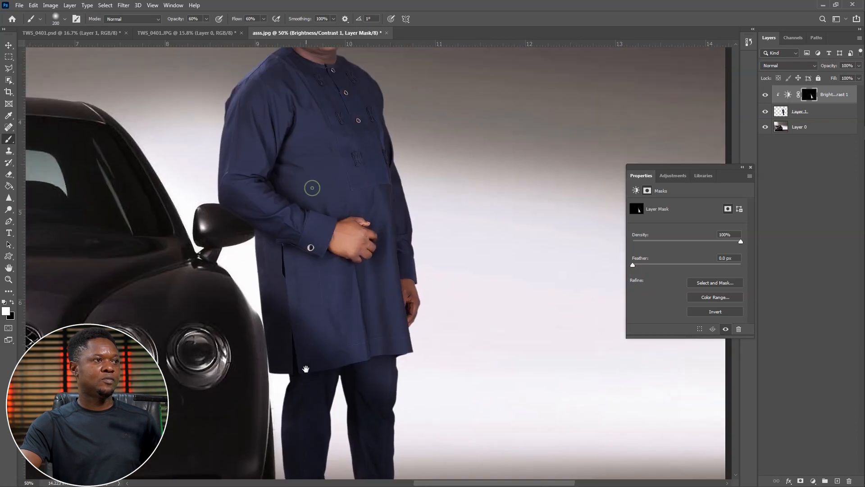
scroll(309, 187, up, 1)
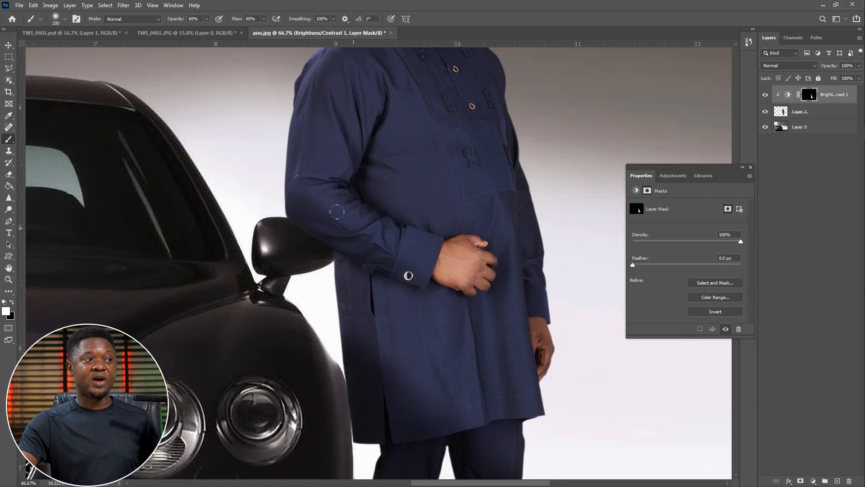
key(x)
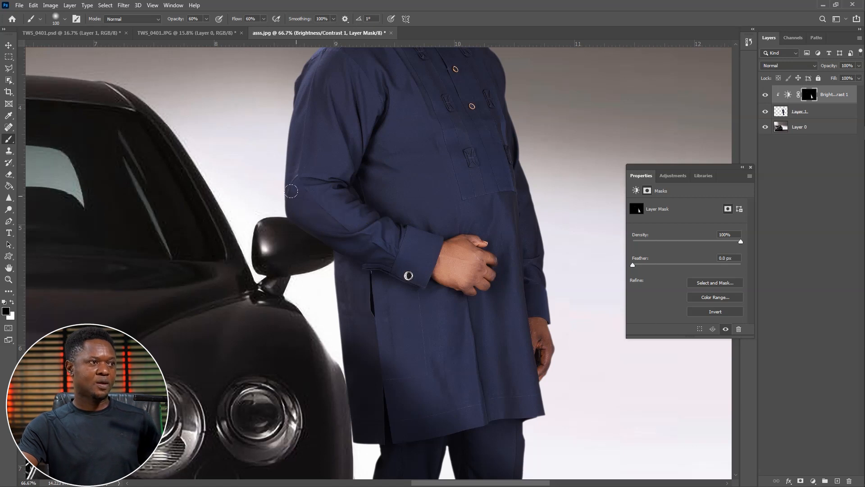
Review the man's shading beside the car across the whole composite
scroll(361, 230, down, 2)
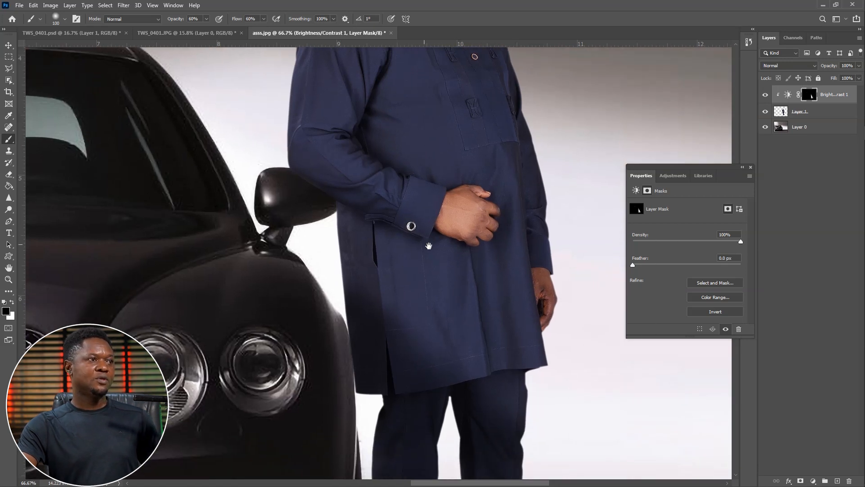
key(ctrl+minus)
key(ctrl+minus)
key(ctrl+minus)
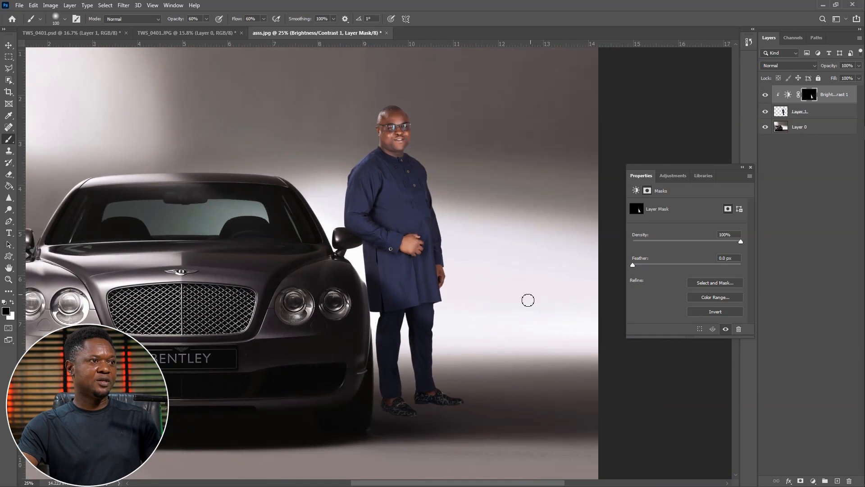
scroll(492, 318, down, 3)
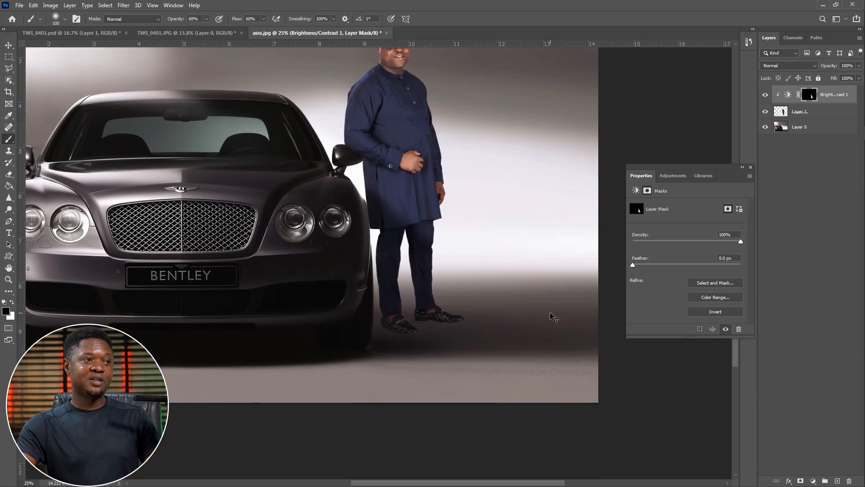
key(ctrl+minus)
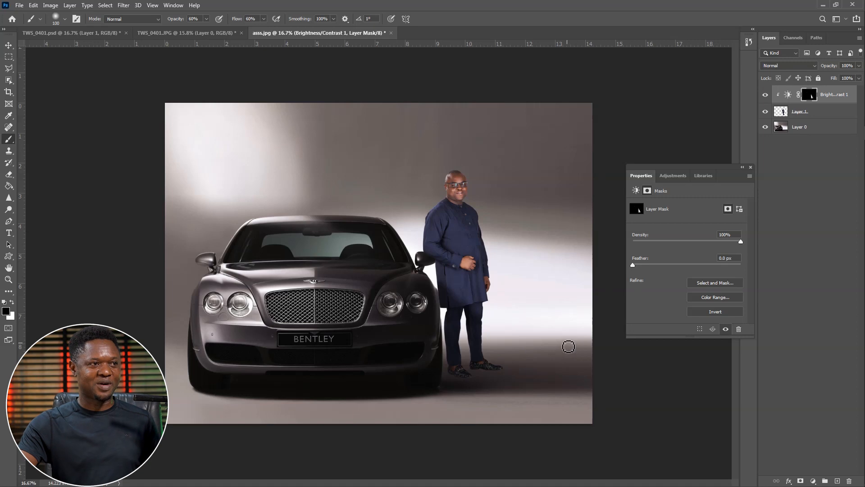
key(ctrl+plus)
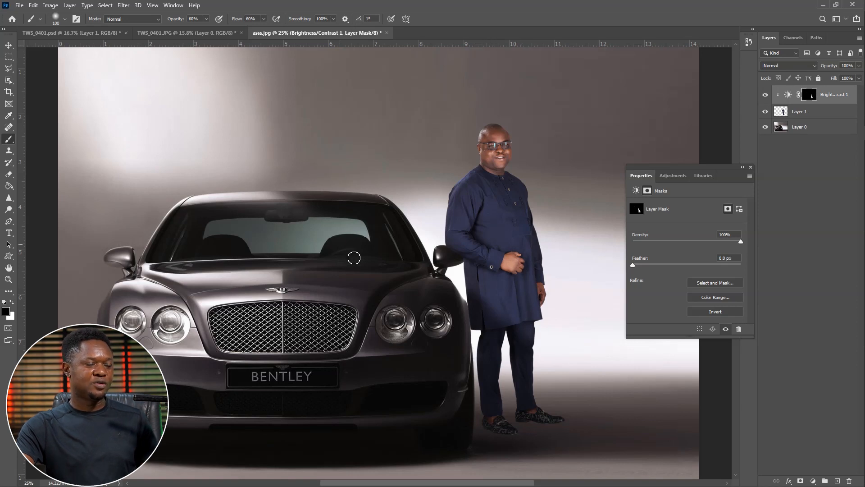
Paint white on the mask with a 250 px brush to shade the robe's side facing away from the car
key(bracketright)
key(bracketright)
key(bracketright)
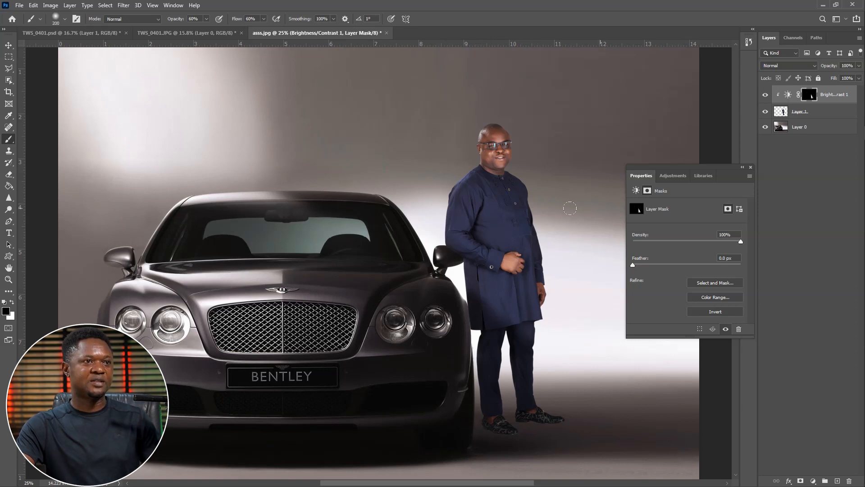
key(bracketright)
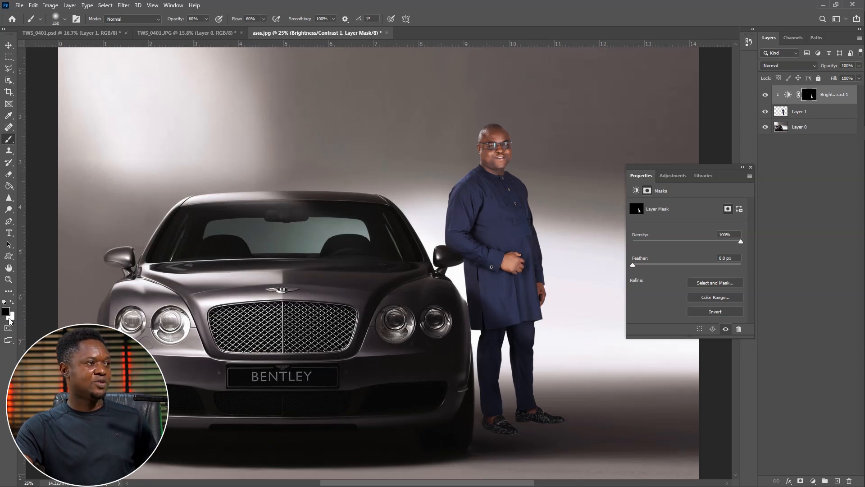
key(x)
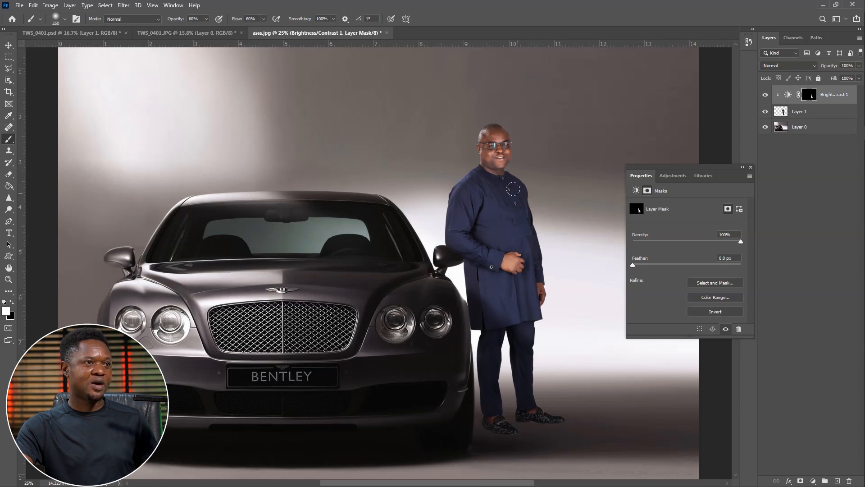
drag(527, 239, 531, 304)
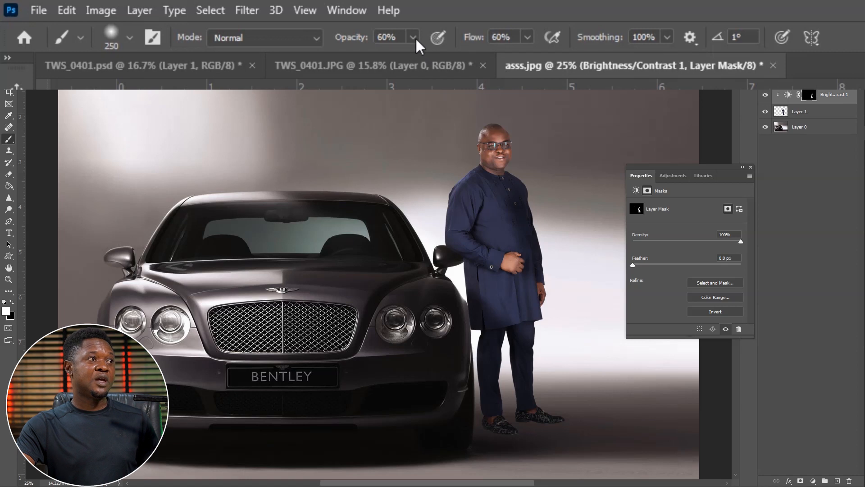
Lower the brush opacity to 39% and its flow to 37%
click(206, 18)
drag(415, 39, 410, 55)
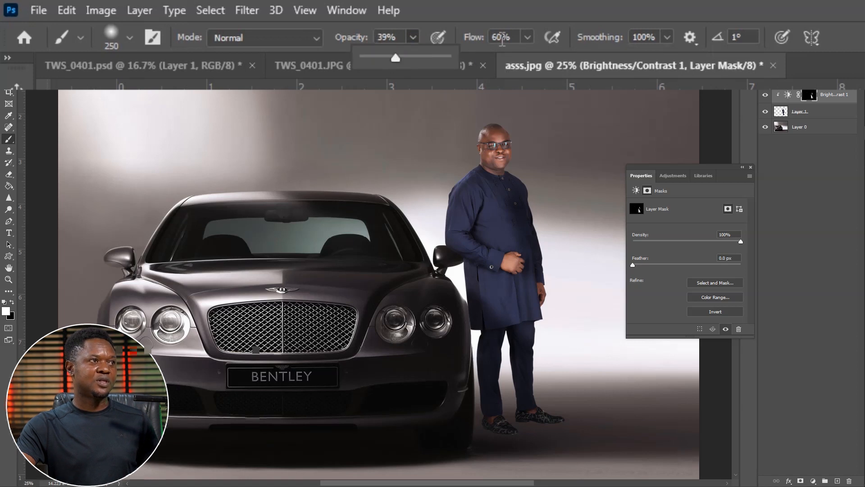
click(528, 36)
drag(527, 59, 509, 59)
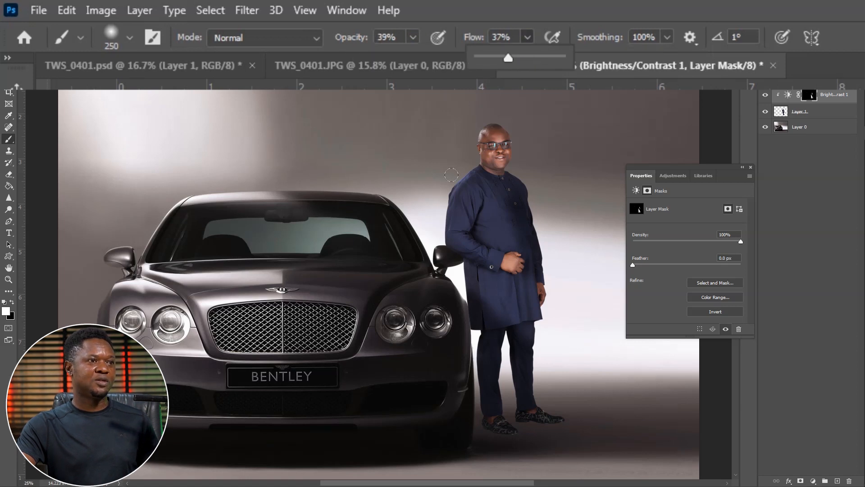
Shade the forehead and temple on the side of the face away from the car with a 90 px brush
key(ctrl+plus)
key(ctrl+plus)
drag(510, 268, 271, 369)
drag(427, 274, 410, 334)
key(ctrl+plus)
key(ctrl+plus)
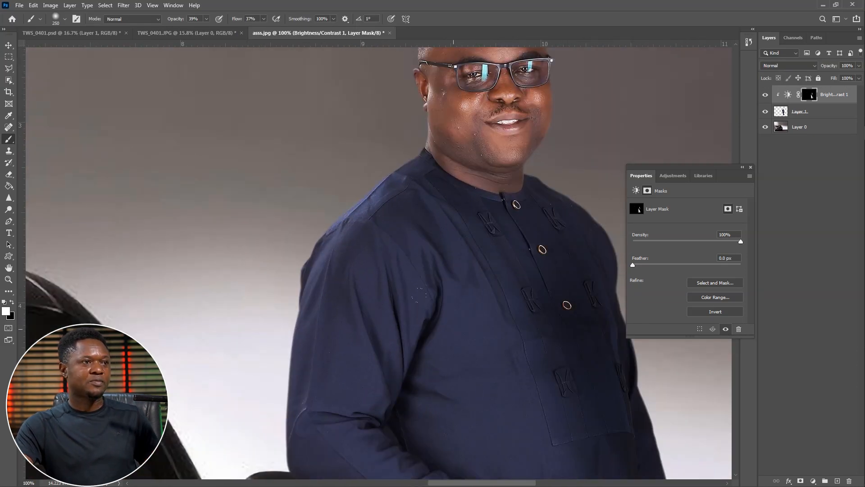
drag(504, 344, 392, 354)
key(bracketleft)
key(bracketleft)
key(bracketleft)
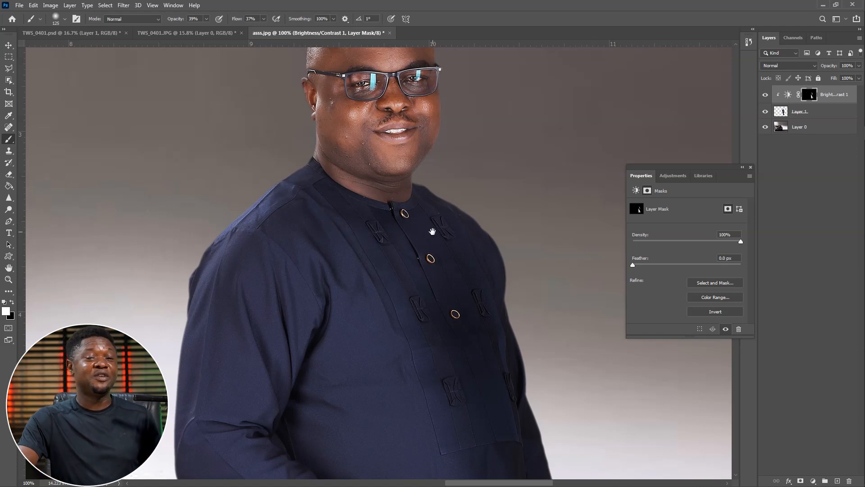
drag(406, 247, 396, 371)
key(bracketleft)
key(bracketleft)
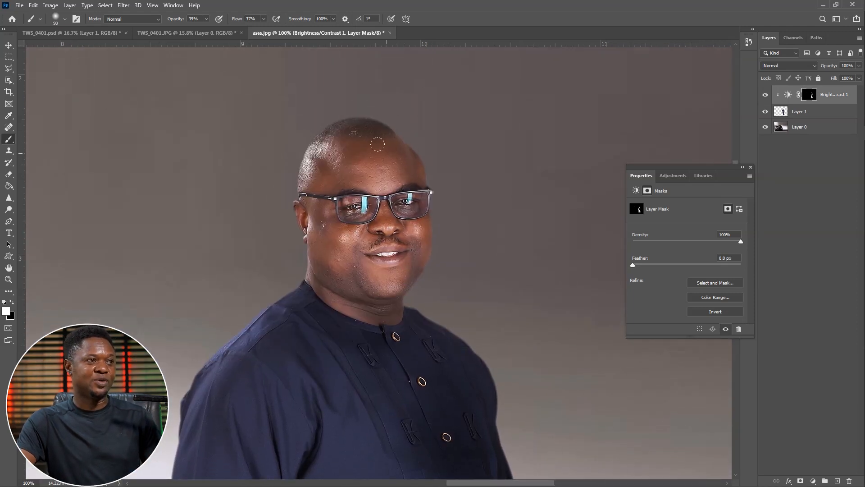
mouse_move(396, 198)
mouse_down()
mouse_move(382, 126)
mouse_move(422, 155)
mouse_up()
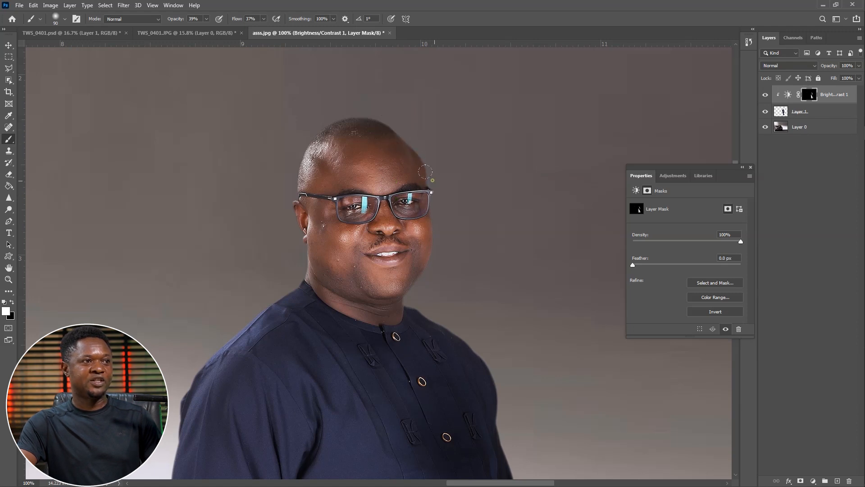
drag(419, 168, 427, 191)
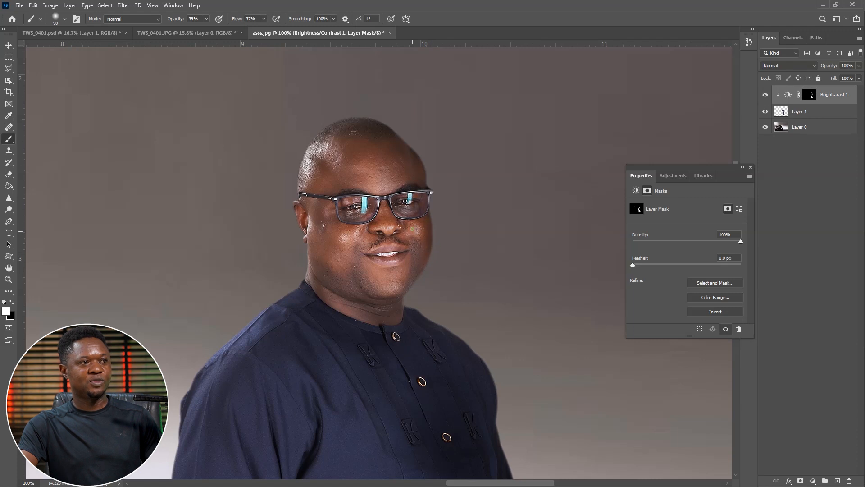
Build up shading on the far cheek, jawline, chin and neck, and along the outer edge of the head
click(411, 212)
click(420, 231)
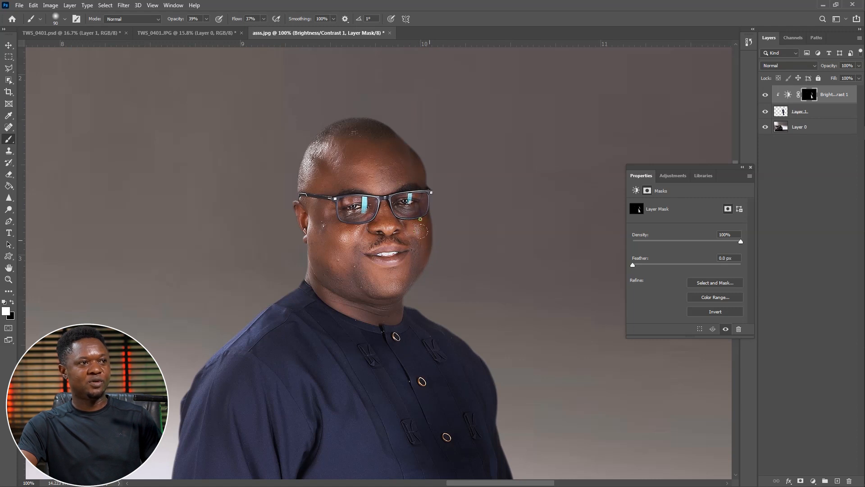
mouse_move(426, 280)
mouse_down()
mouse_move(402, 288)
mouse_move(409, 267)
mouse_move(392, 274)
mouse_move(407, 302)
mouse_up()
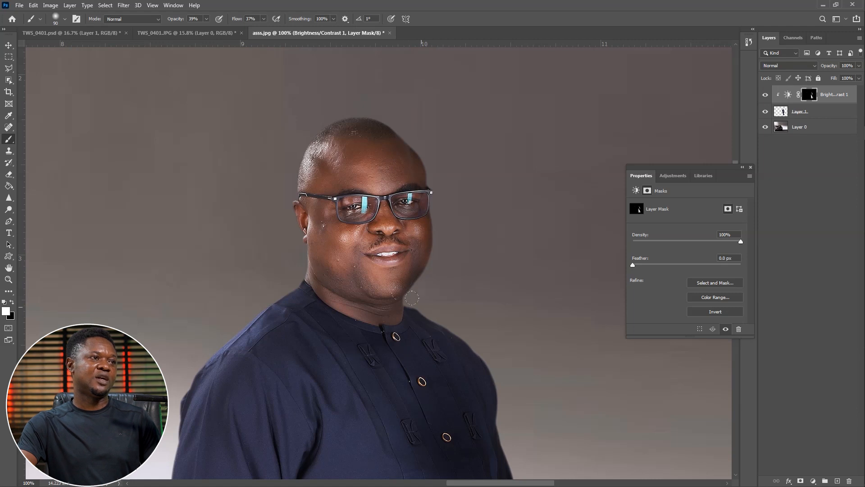
drag(399, 311, 399, 313)
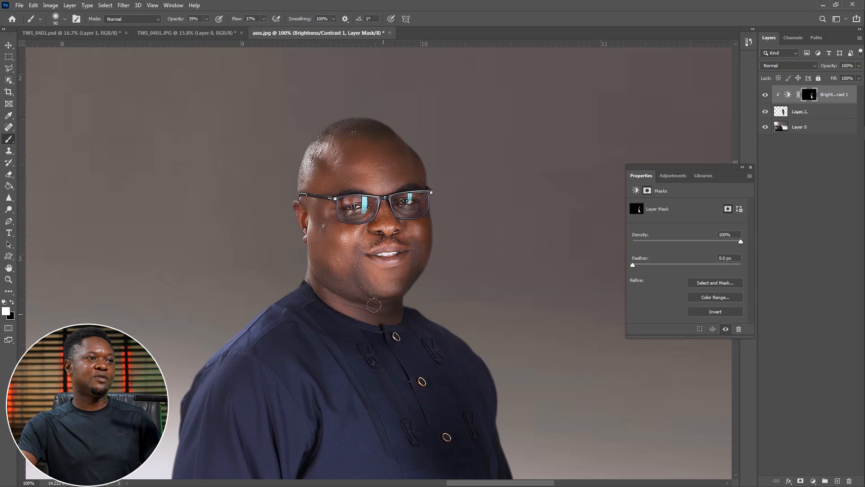
mouse_move(385, 279)
mouse_down()
mouse_move(358, 273)
mouse_move(404, 301)
mouse_up()
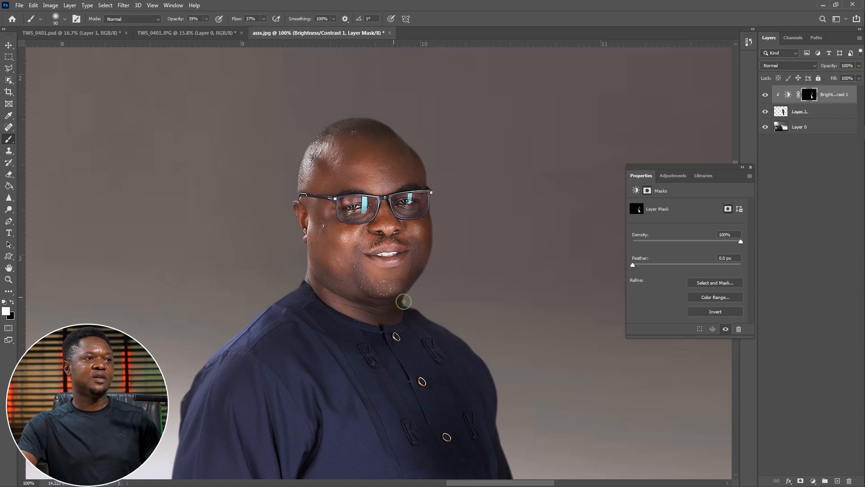
drag(408, 150, 418, 167)
drag(364, 117, 416, 170)
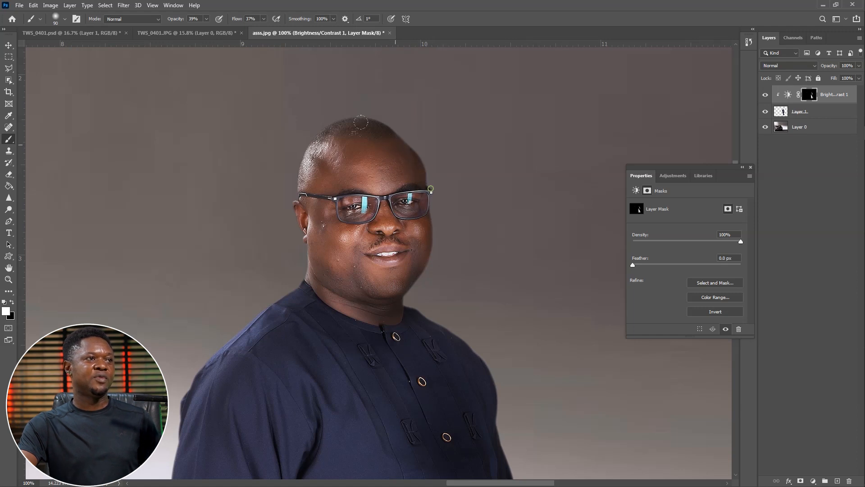
Darken the lowered hand, its sleeve cuff and the robe's side facing away from the car
drag(443, 340, 412, 230)
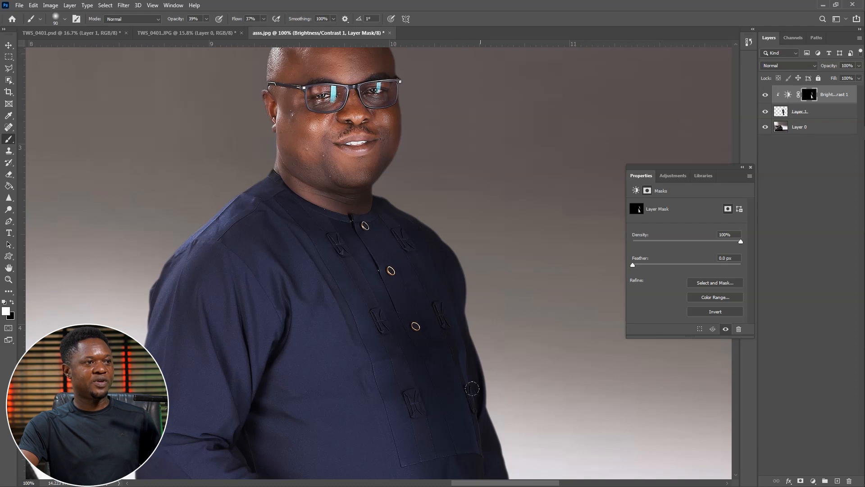
drag(467, 360, 358, 178)
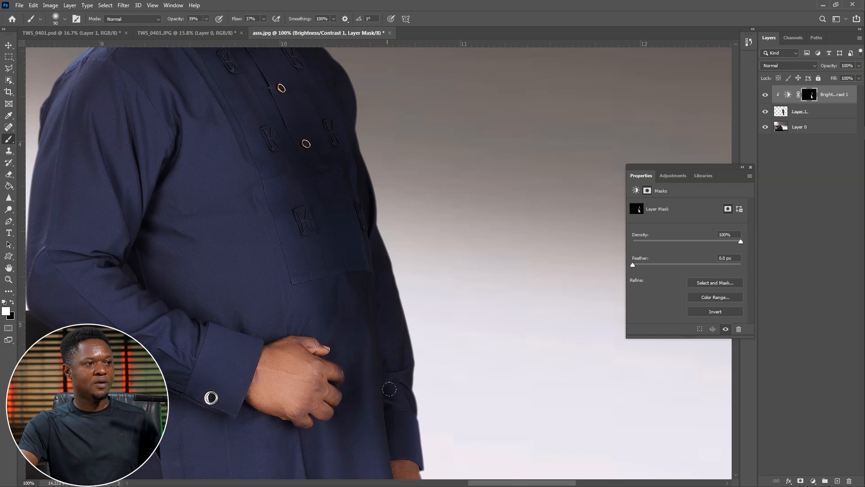
drag(411, 423, 349, 237)
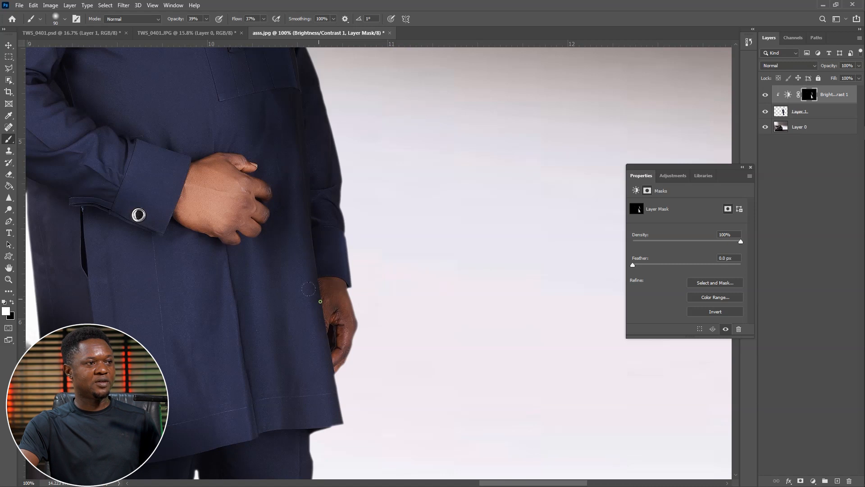
drag(335, 331, 341, 350)
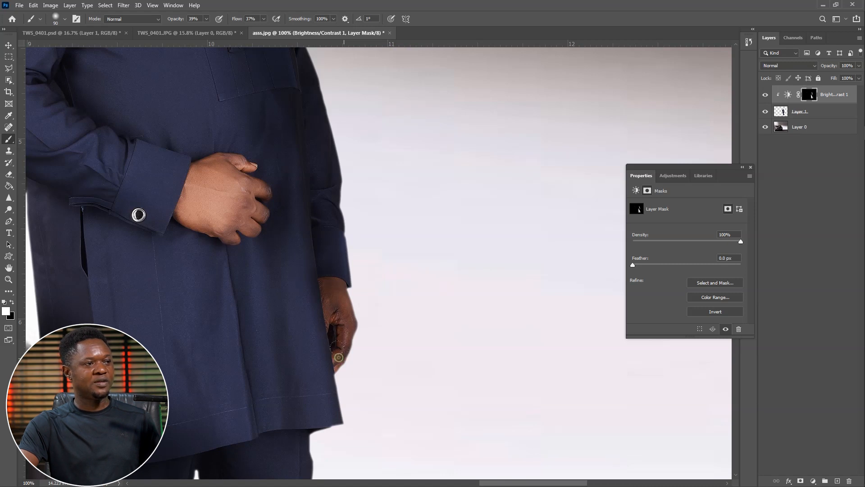
drag(308, 315, 332, 341)
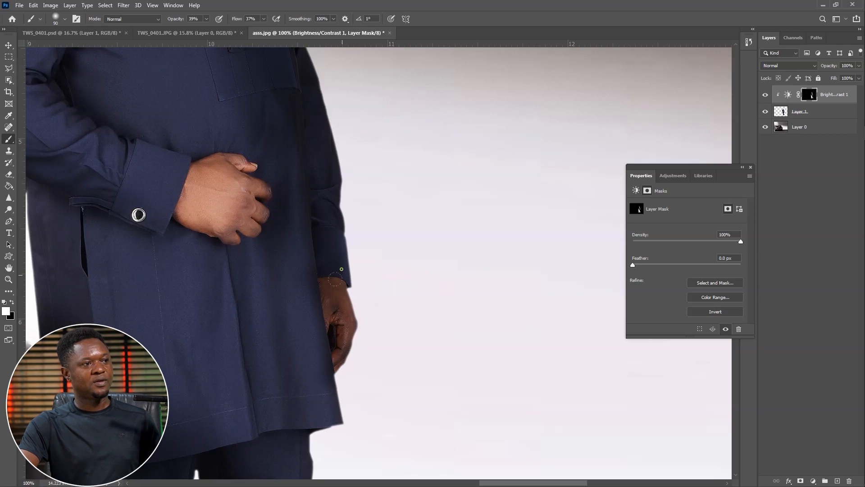
mouse_move(279, 235)
mouse_down()
mouse_move(312, 452)
mouse_move(304, 410)
mouse_move(314, 402)
mouse_up()
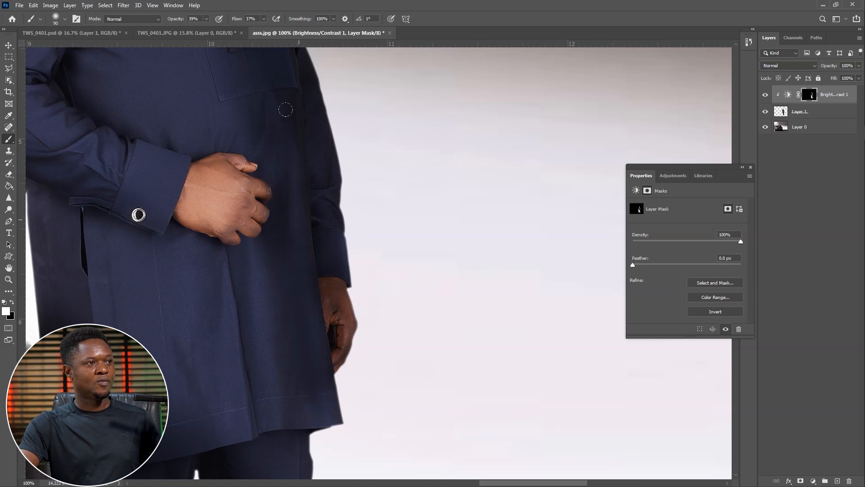
drag(300, 194, 334, 336)
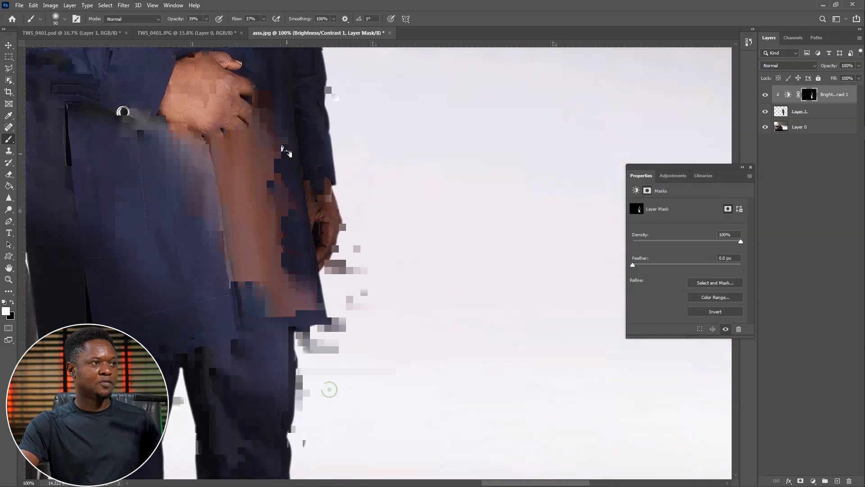
Shade the fingers and lower edge of the hand held at the waist with a smaller brush
drag(329, 390, 328, 268)
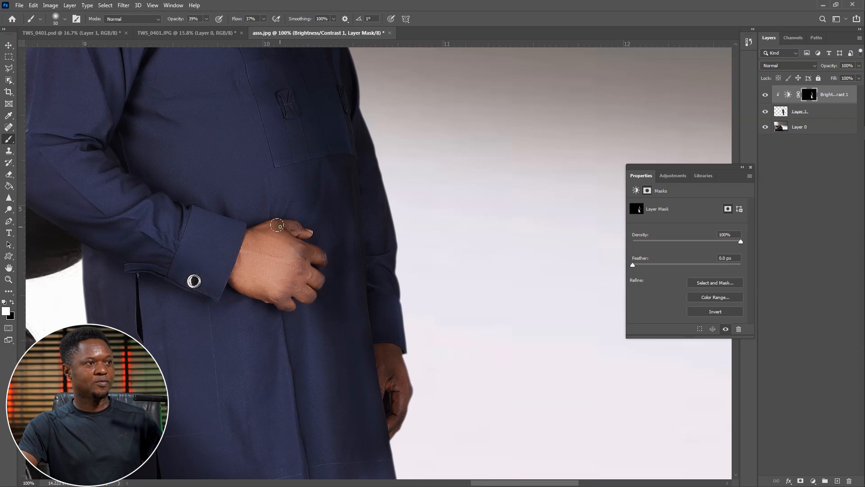
mouse_move(315, 255)
mouse_down()
mouse_move(292, 275)
mouse_move(301, 281)
mouse_move(281, 292)
mouse_move(288, 306)
mouse_move(304, 291)
mouse_move(289, 286)
mouse_move(300, 295)
mouse_move(316, 284)
mouse_move(309, 268)
mouse_move(316, 259)
mouse_move(267, 214)
mouse_move(252, 222)
mouse_move(297, 235)
mouse_move(298, 226)
mouse_move(317, 253)
mouse_move(307, 250)
mouse_move(303, 270)
mouse_up()
mouse_move(281, 301)
mouse_down()
mouse_move(313, 282)
mouse_move(281, 301)
mouse_move(308, 282)
mouse_move(312, 243)
mouse_move(322, 259)
mouse_move(298, 302)
mouse_up()
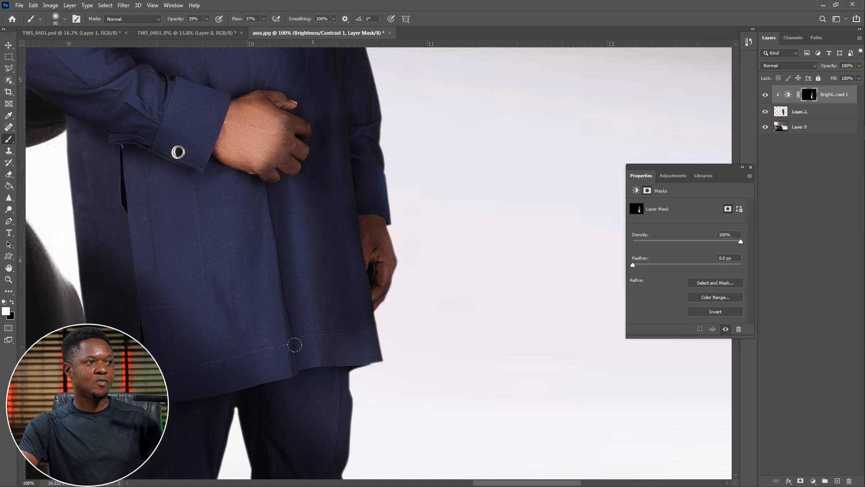
Enlarge the brush to 175 px and darken the back of the hand held at the waist
key(bracketright)
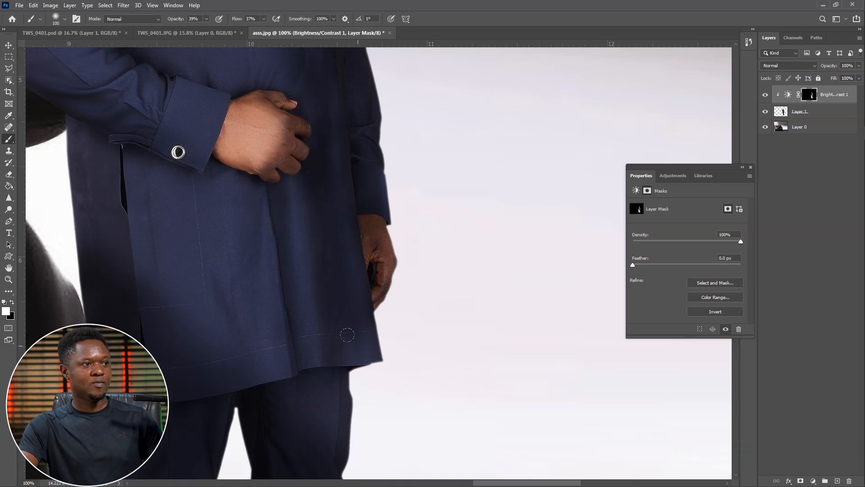
mouse_move(340, 349)
mouse_down()
mouse_move(363, 398)
mouse_move(440, 412)
mouse_up()
key(bracketright)
click(352, 199)
click(353, 214)
click(374, 211)
click(357, 217)
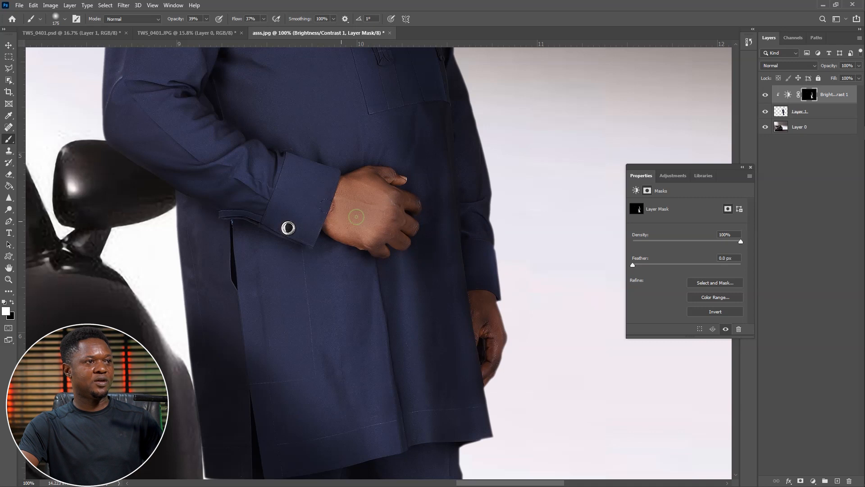
Dab soft shading onto the robe's lower front and hem below the hand
drag(390, 252, 346, 168)
click(374, 265)
click(377, 342)
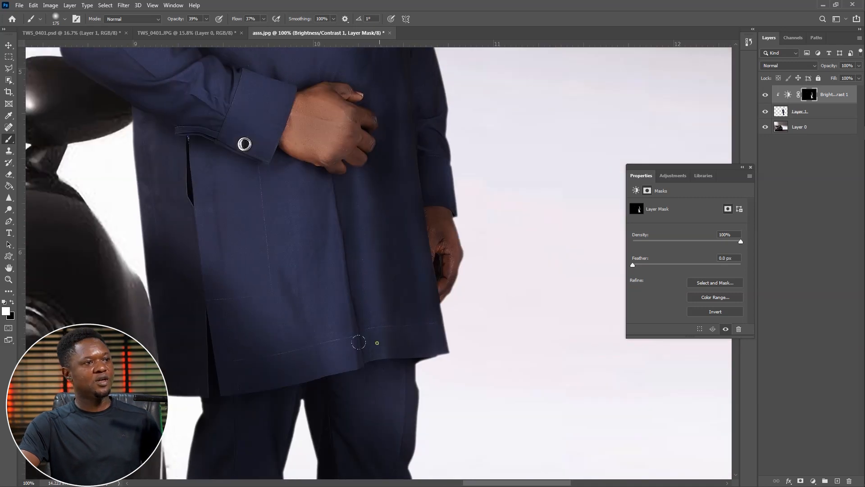
drag(384, 399, 390, 244)
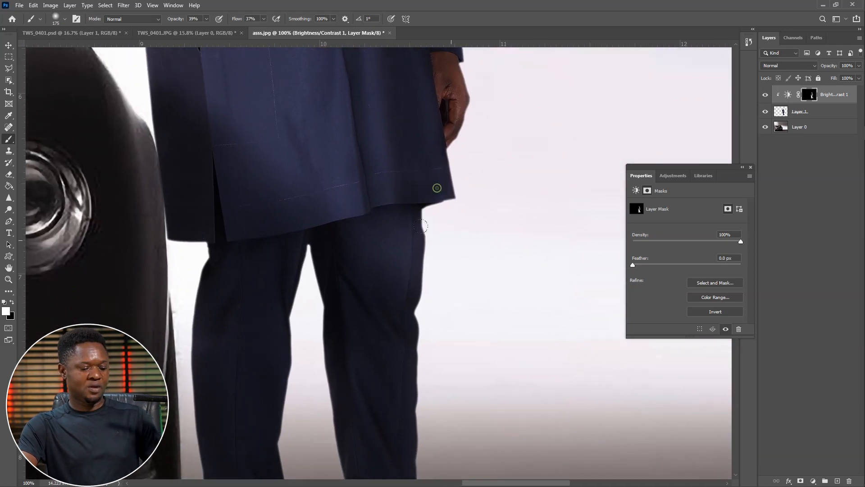
Add a Brightness/Contrast adjustment directly above Layer 0 with brightness -107 and contrast 52
key(ctrl+minus)
key(ctrl+minus)
key(ctrl+minus)
key(ctrl+minus)
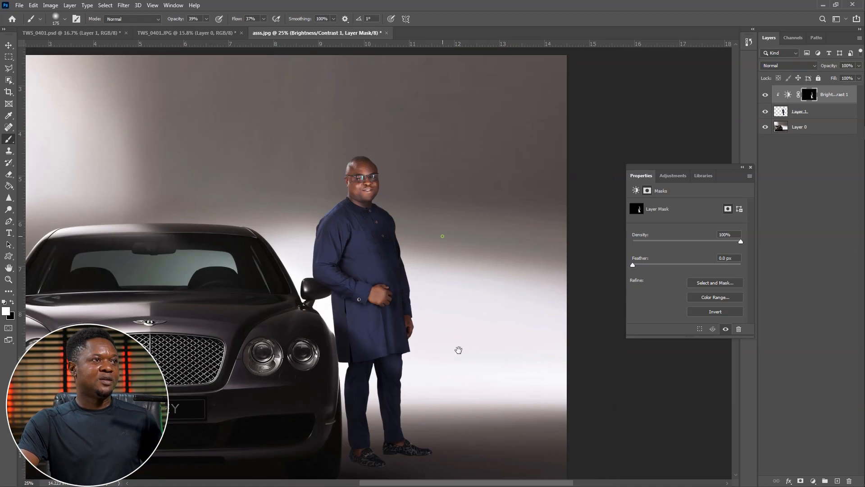
drag(459, 350, 478, 357)
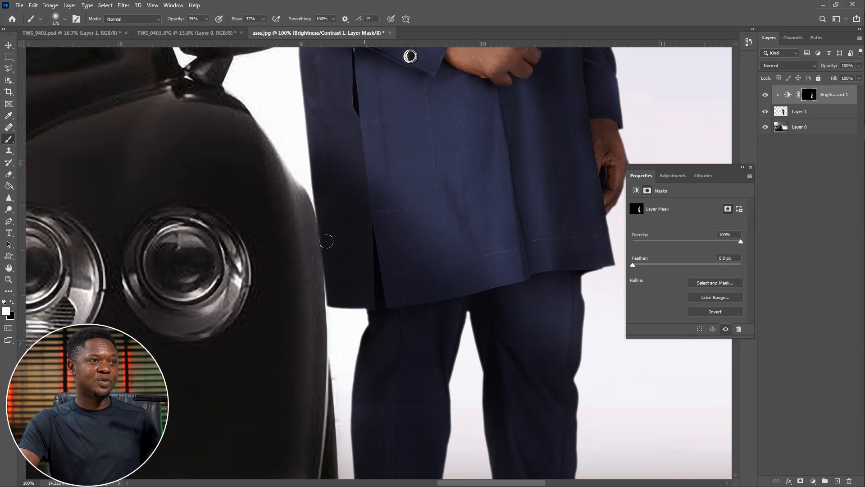
click(800, 127)
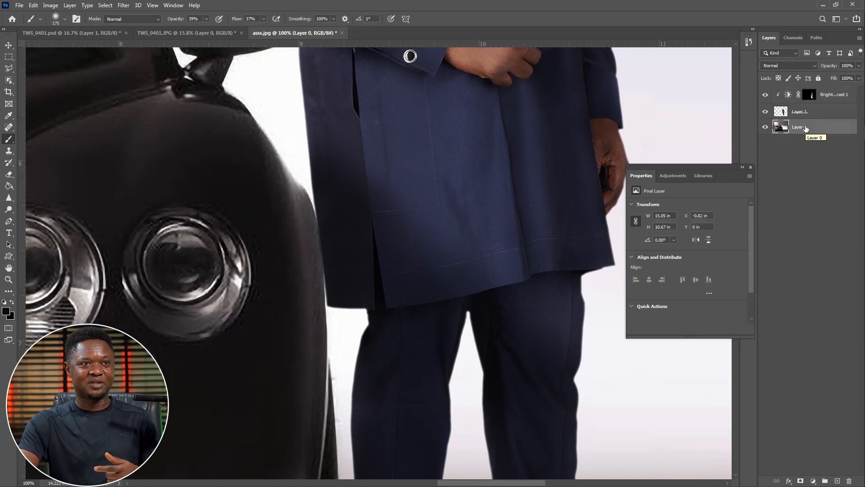
click(812, 481)
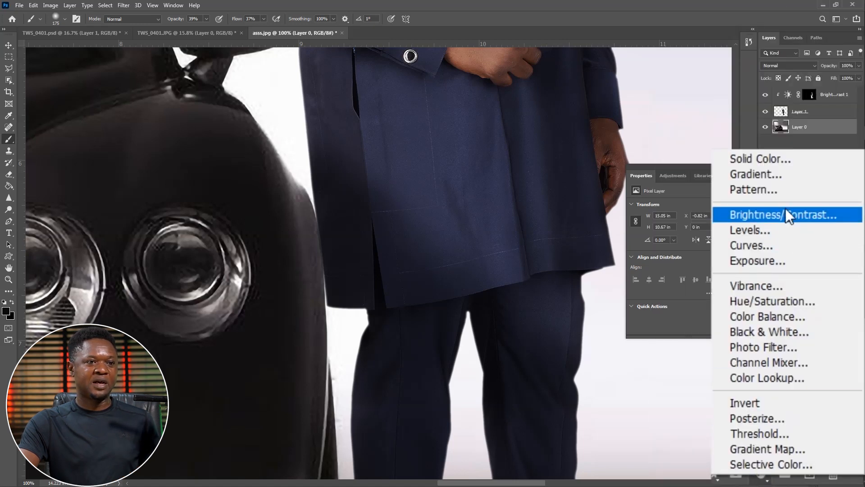
click(786, 212)
drag(651, 215, 606, 217)
click(742, 247)
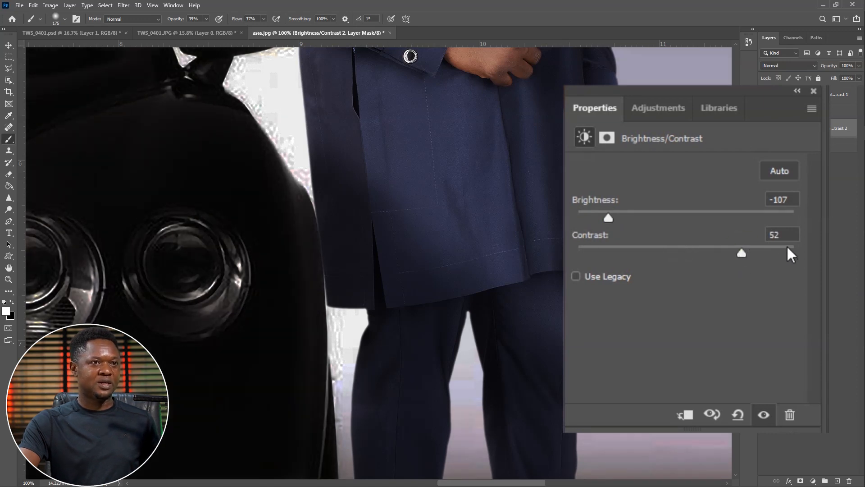
Invert the new adjustment's mask to black and reduce the brush to 100 px
key(ctrl+i)
key(bracketleft)
key(bracketleft)
key(bracketleft)
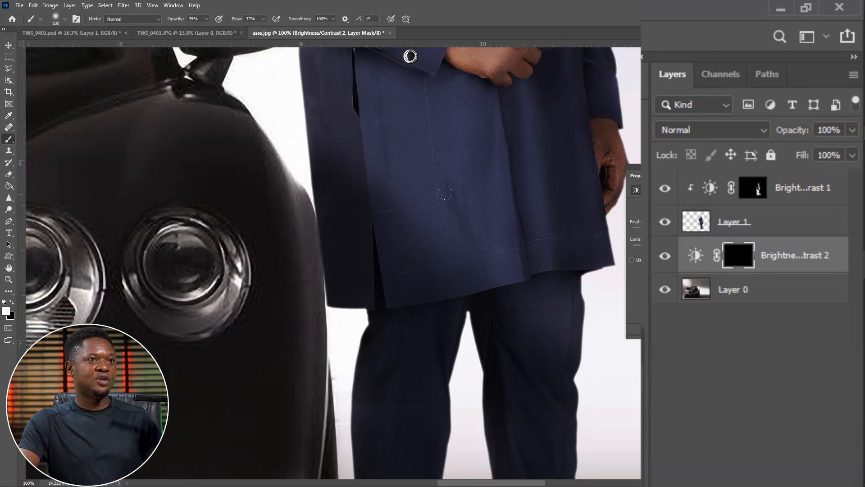
Paint on the Brightness/Contrast 2 mask to darken the car's front fender edge beside the man's robe
click(737, 256)
drag(273, 167, 317, 251)
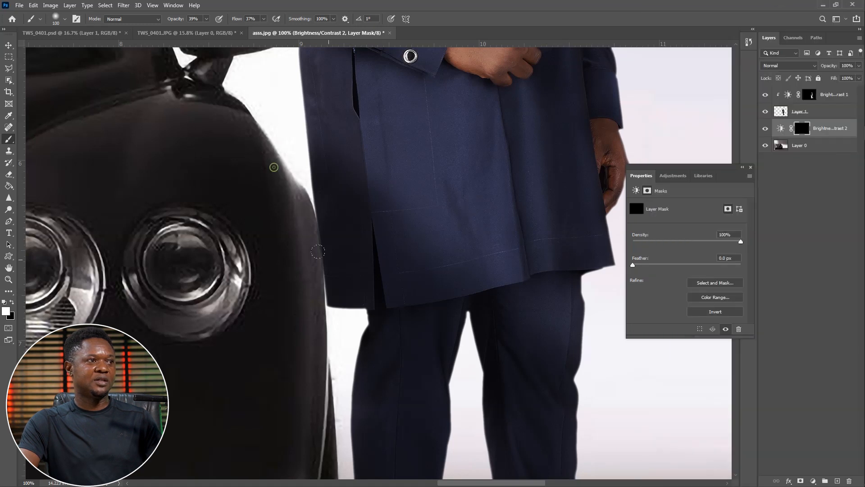
drag(268, 157, 278, 178)
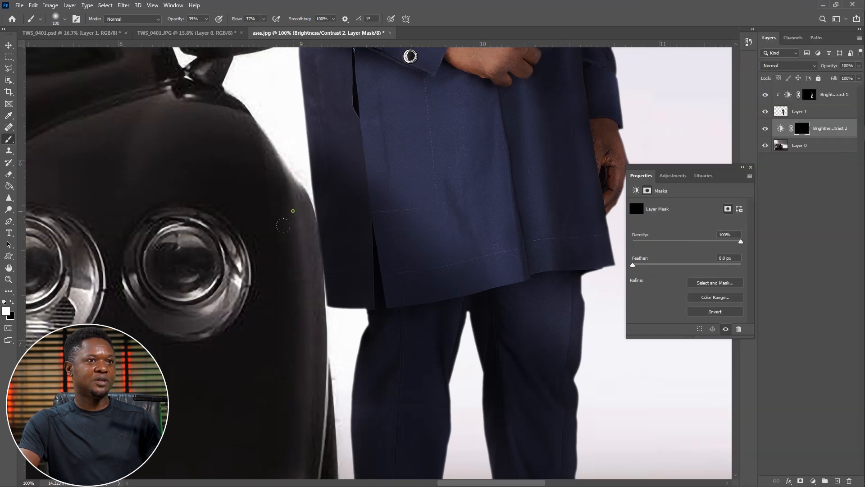
mouse_move(294, 257)
mouse_down()
mouse_move(302, 326)
mouse_move(299, 284)
mouse_up()
mouse_move(307, 339)
mouse_down()
mouse_move(299, 359)
mouse_move(314, 390)
mouse_move(305, 287)
mouse_up()
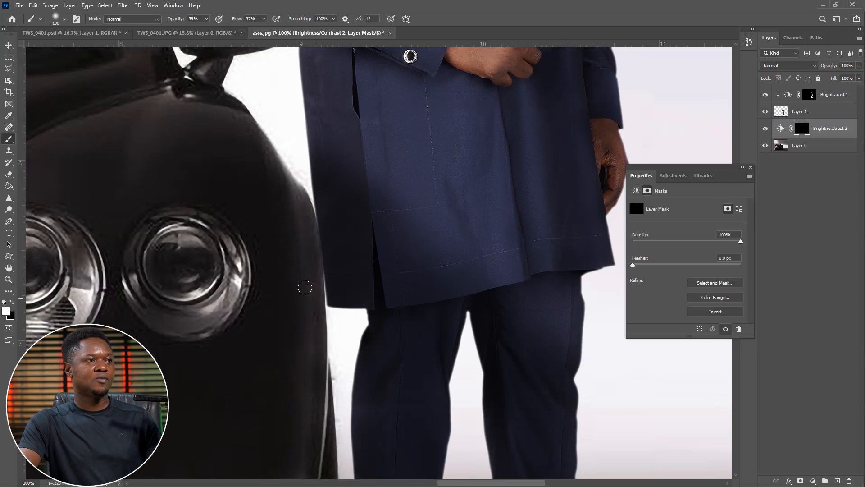
drag(294, 224, 280, 170)
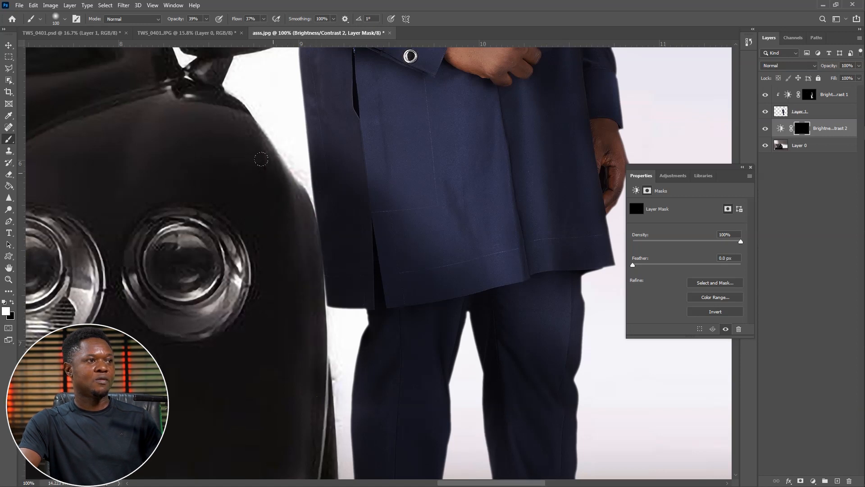
drag(301, 328, 305, 396)
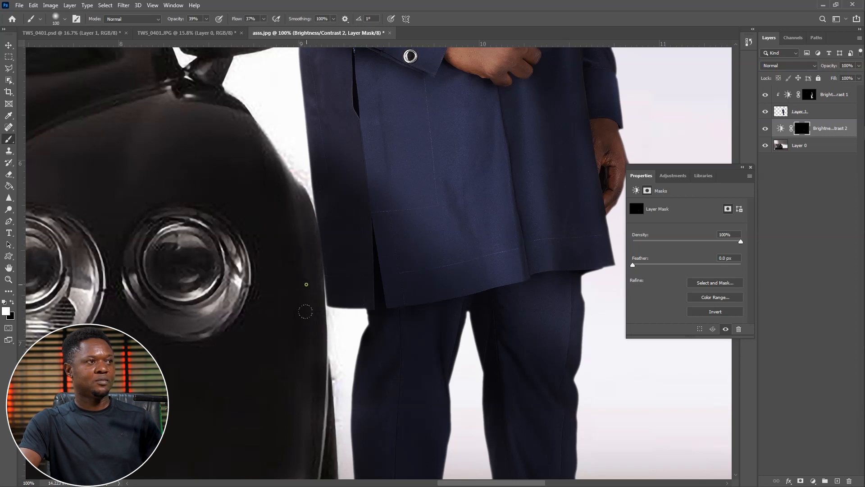
Examine the overall blend of the man and car, including where the shoes meet the floor
key(ctrl+minus)
key(ctrl+minus)
key(ctrl+minus)
key(ctrl+minus)
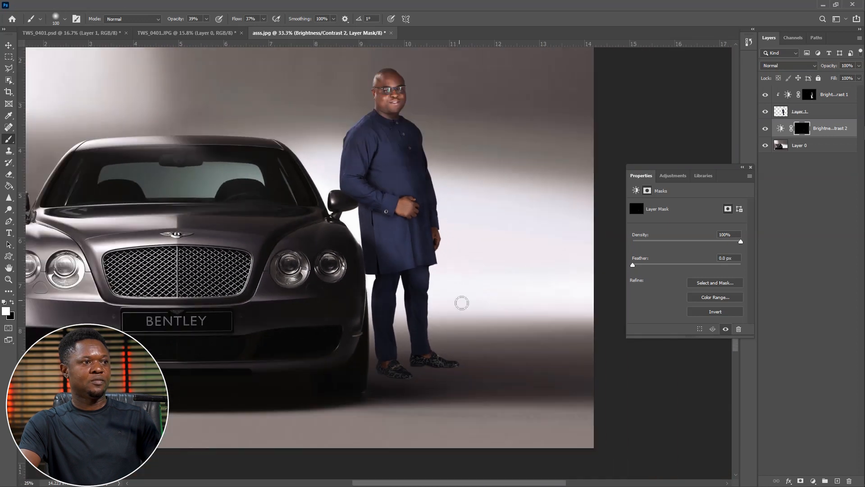
drag(419, 322, 461, 351)
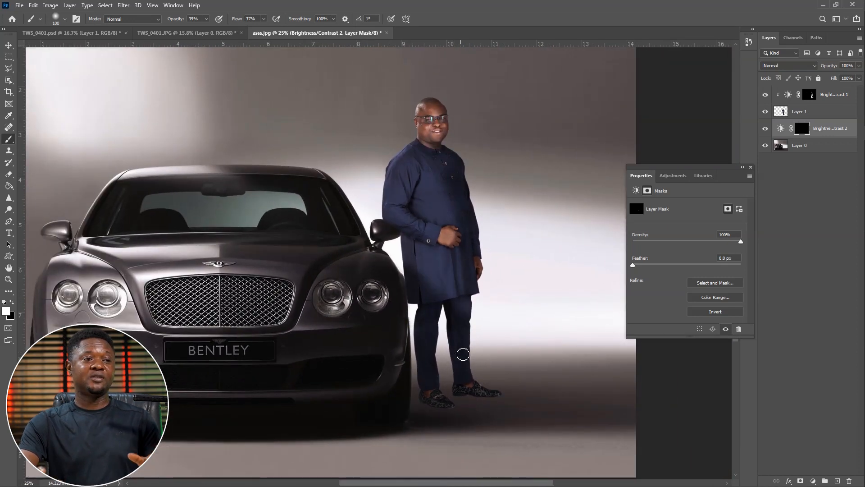
key(ctrl+plus)
key(ctrl+plus)
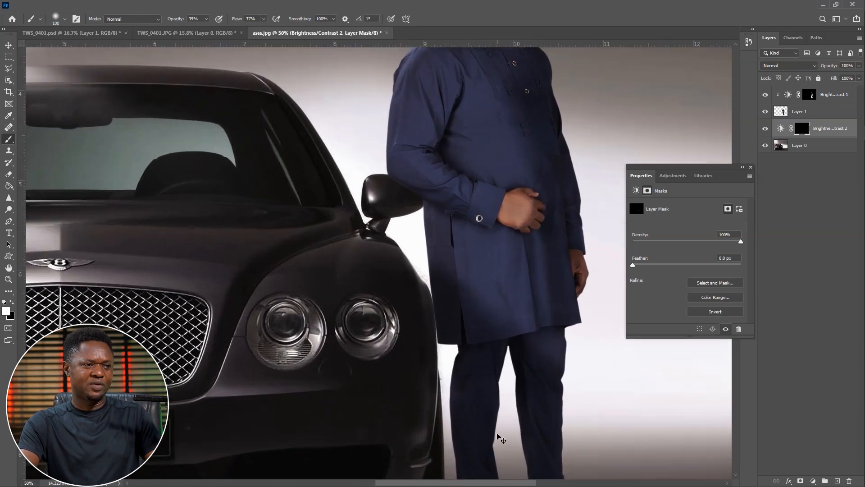
drag(491, 446, 455, 353)
key(ctrl+plus)
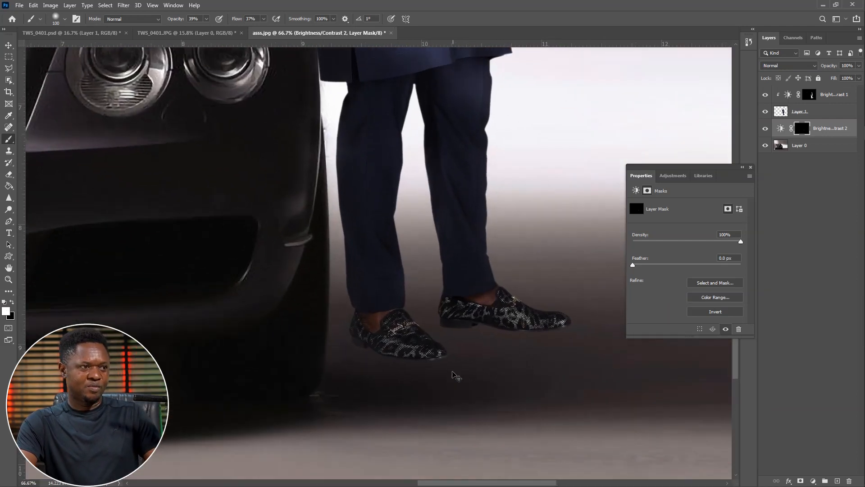
drag(487, 393, 381, 363)
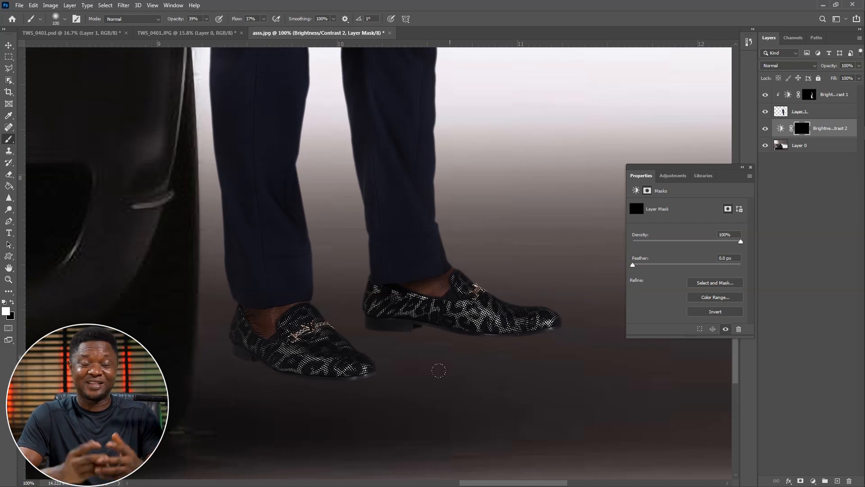
key(ctrl+plus)
drag(581, 241, 522, 214)
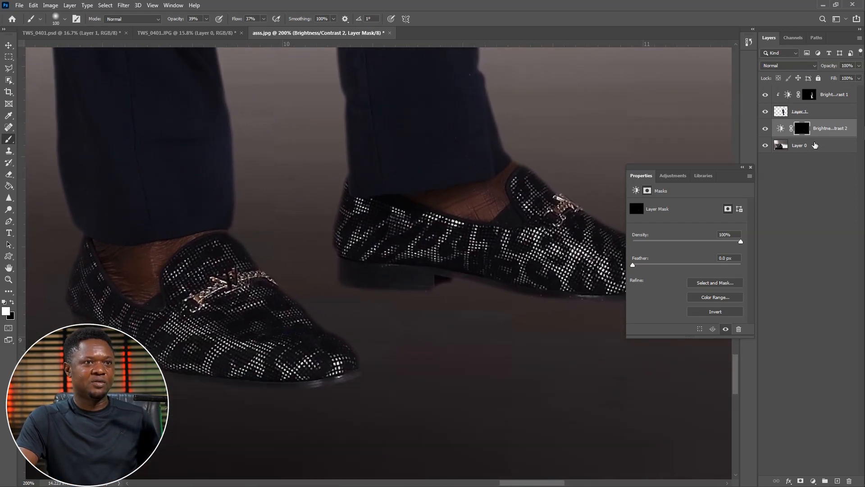
Add a new blank layer directly above Layer 0 and set the brush's foreground color to black, 000000
click(815, 145)
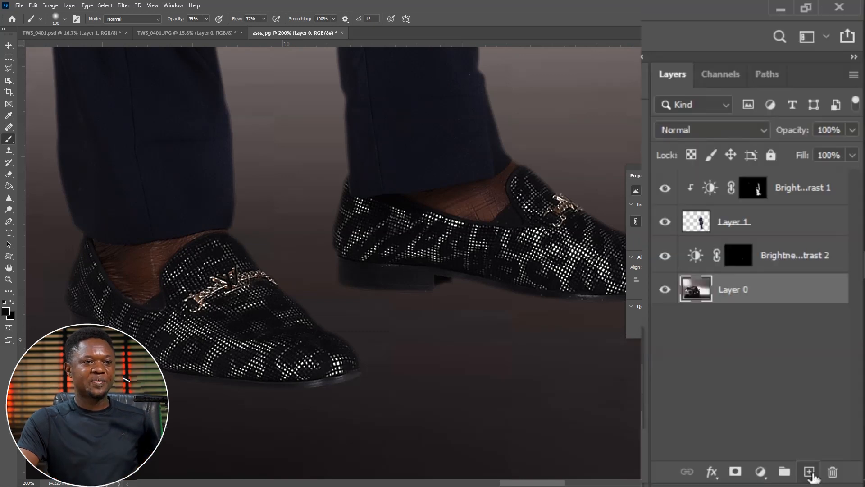
click(810, 472)
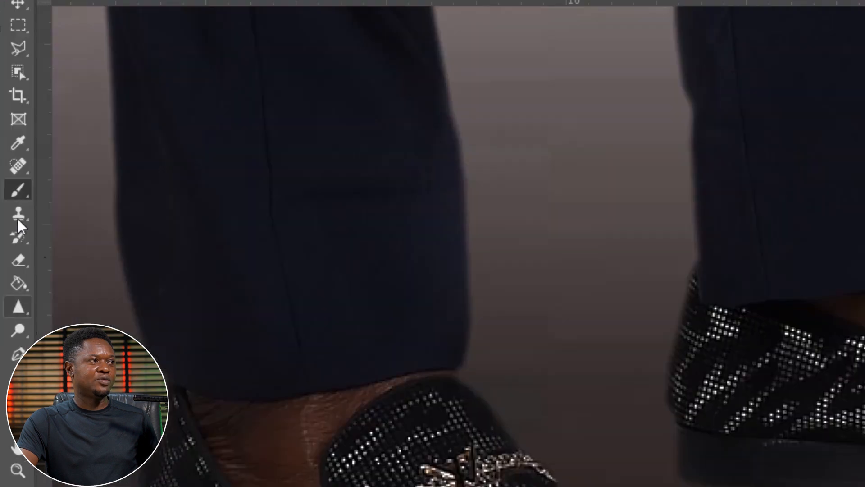
click(7, 139)
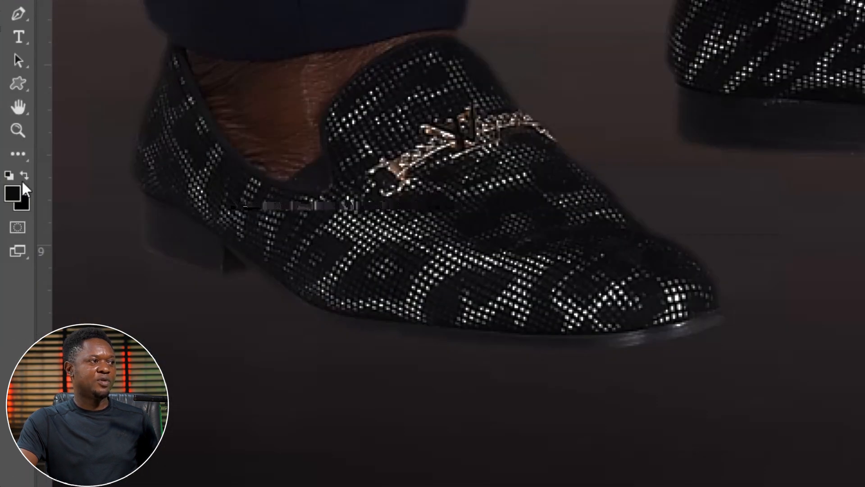
click(10, 190)
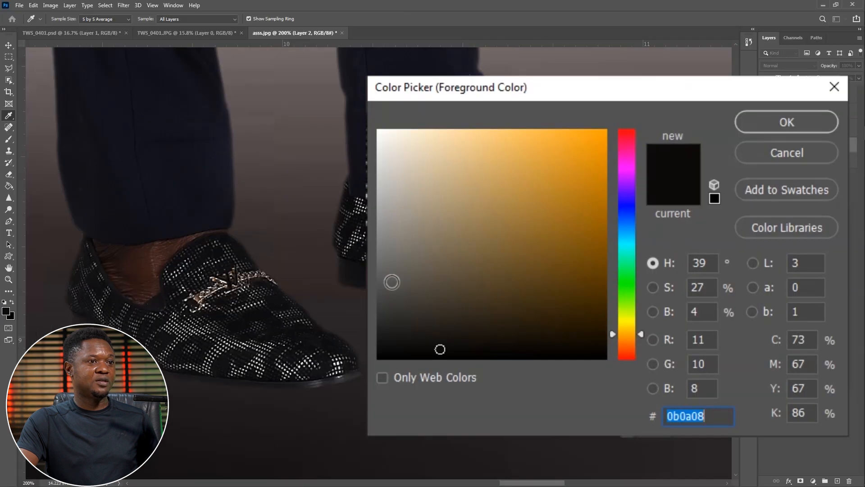
text(000000)
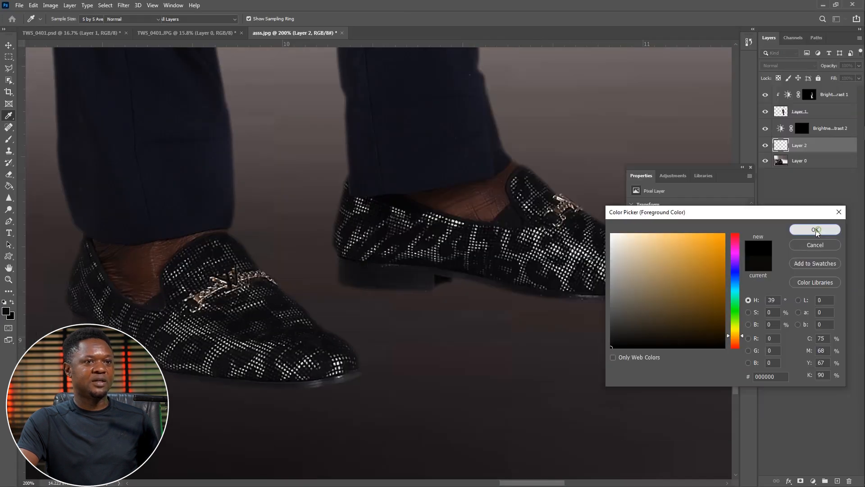
click(793, 128)
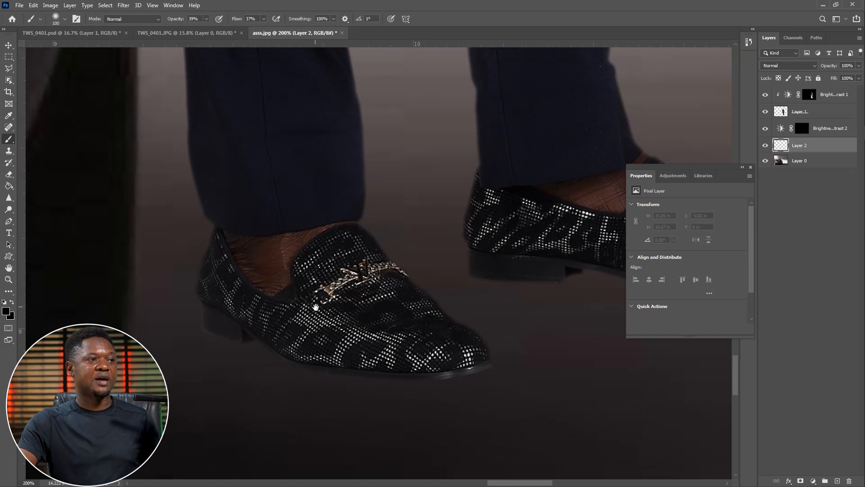
Set the foreground color to 080808 to match the dark shadow around the car's tyre
drag(283, 323, 379, 165)
drag(372, 306, 363, 263)
drag(243, 300, 330, 303)
drag(286, 331, 518, 290)
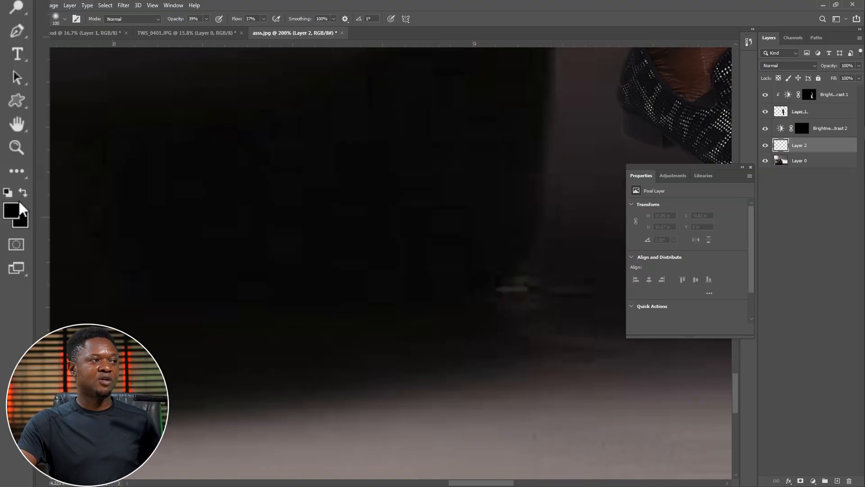
click(10, 207)
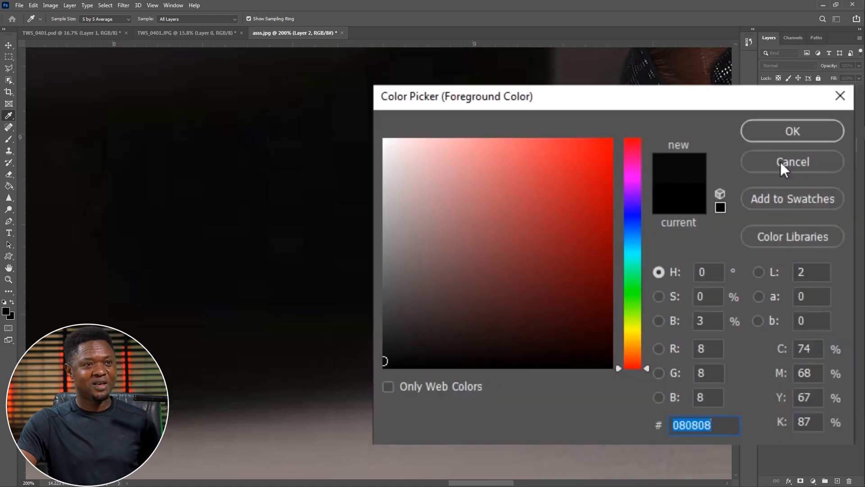
click(778, 137)
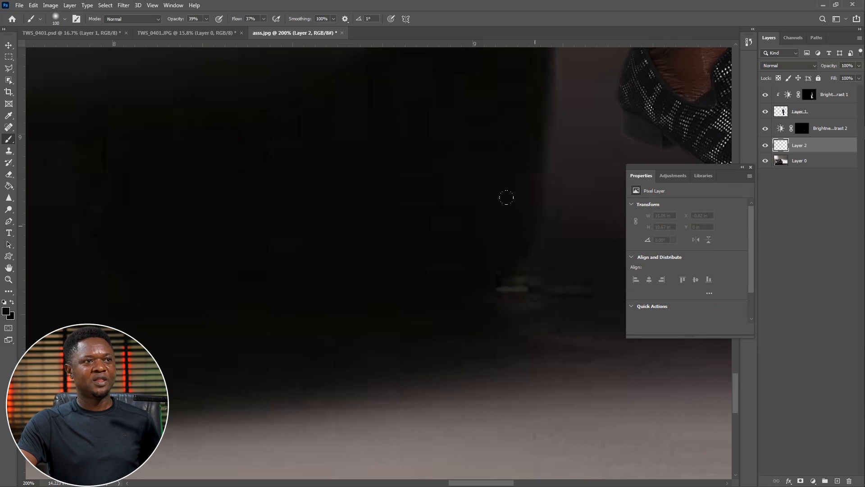
Reduce the brush to 15 px and paint a contact shadow under the heel and arch of the shoe nearer the car
drag(441, 285, 181, 266)
drag(441, 253, 271, 348)
key(bracketleft)
key(bracketleft)
key(bracketleft)
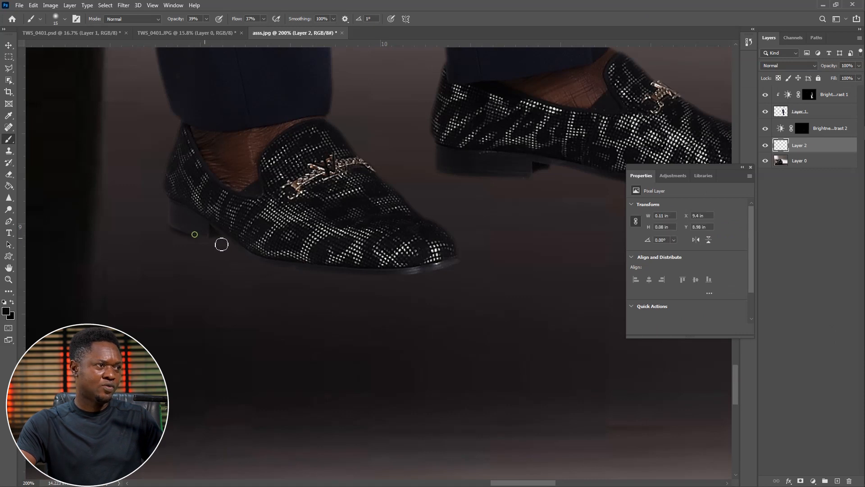
drag(199, 239, 309, 260)
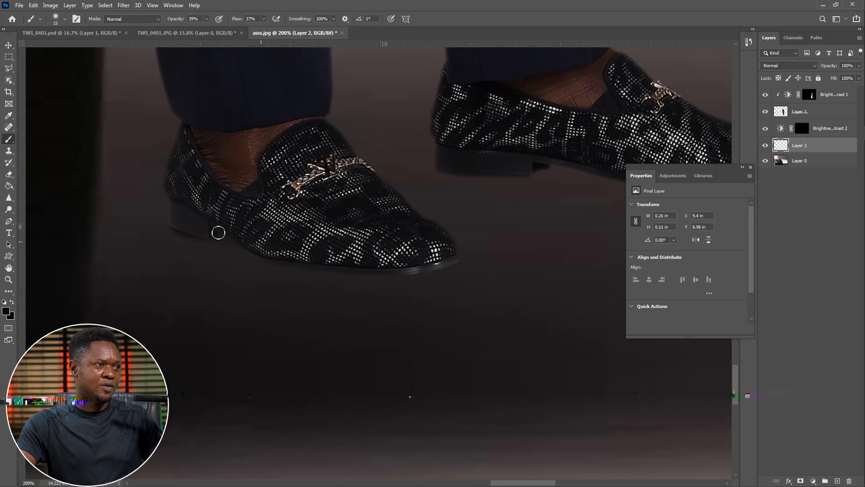
drag(218, 233, 246, 247)
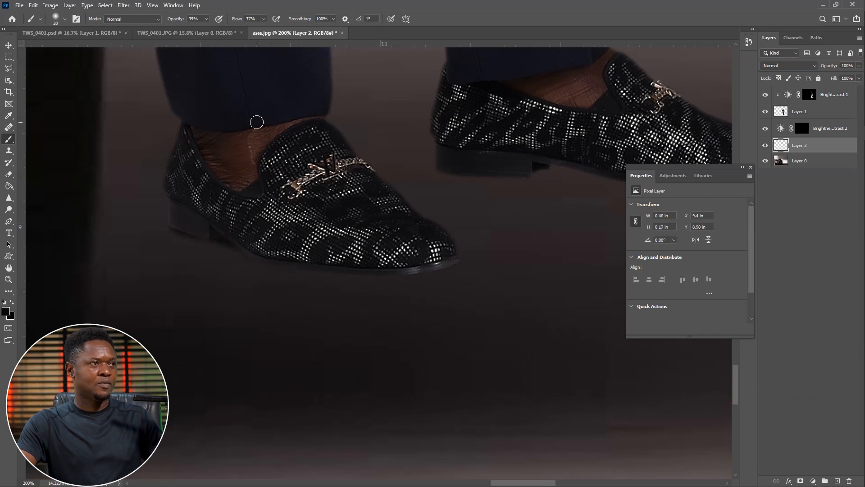
Raise the brush opacity and flow to 80% and deepen the shadow along that shoe's heel and sole
click(225, 29)
click(264, 19)
click(281, 28)
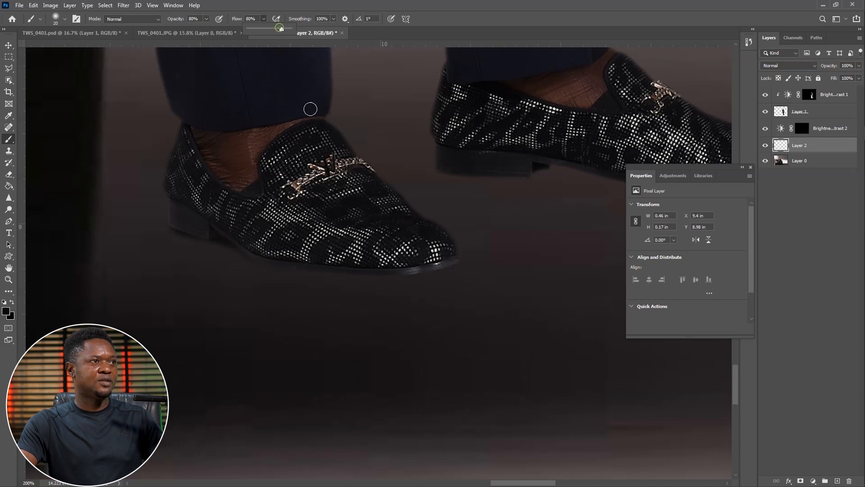
mouse_move(177, 225)
mouse_down()
mouse_move(206, 232)
mouse_move(190, 231)
mouse_up()
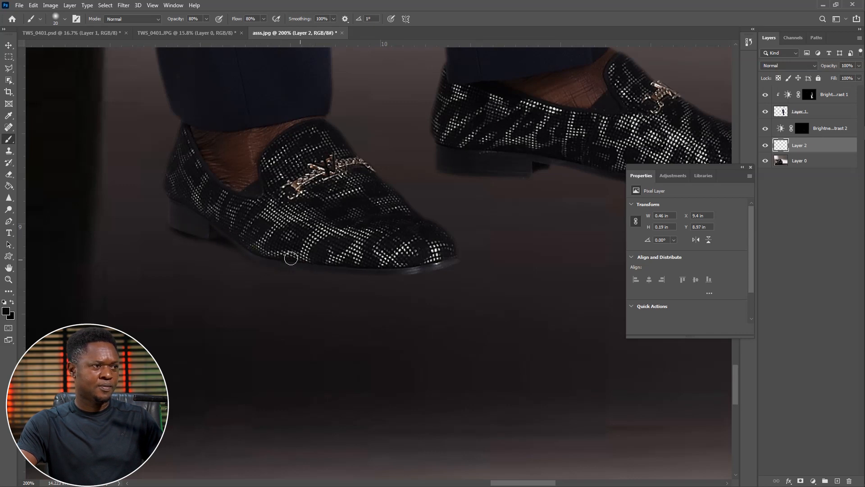
drag(270, 262, 413, 271)
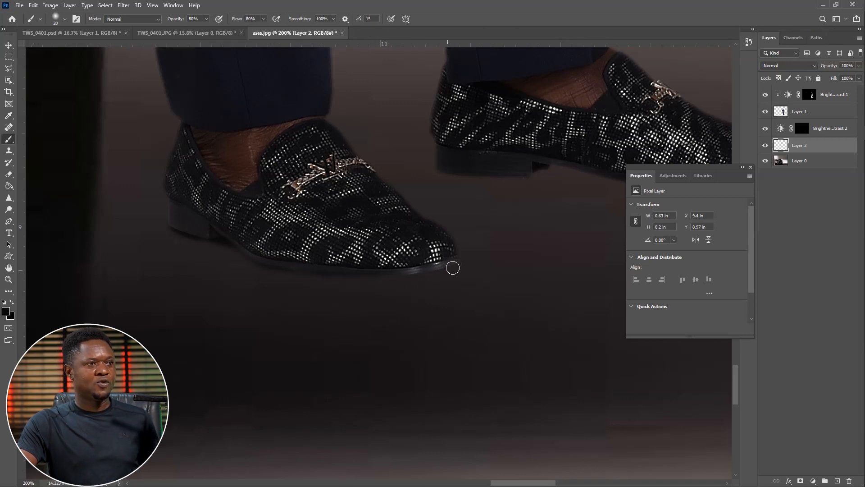
Enlarge the brush to 40 px and paint soft shadow beneath the toe of the shoe nearer the car
key(bracketright)
key(bracketright)
key(bracketright)
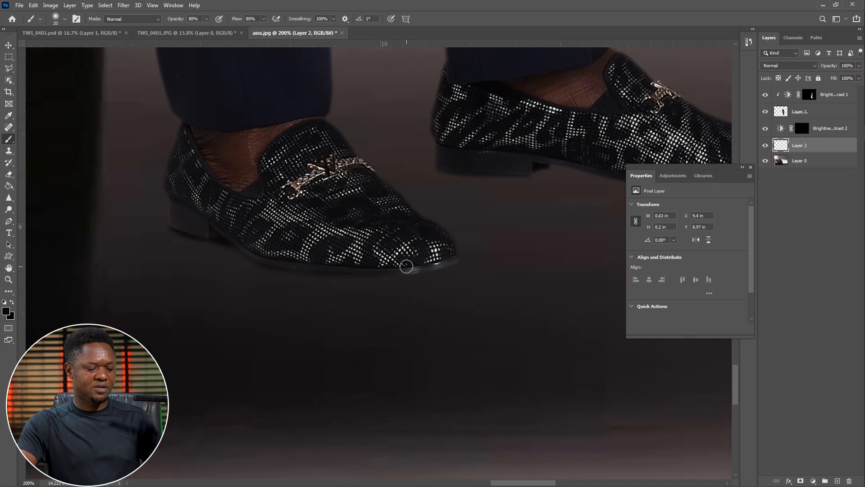
drag(353, 268, 419, 271)
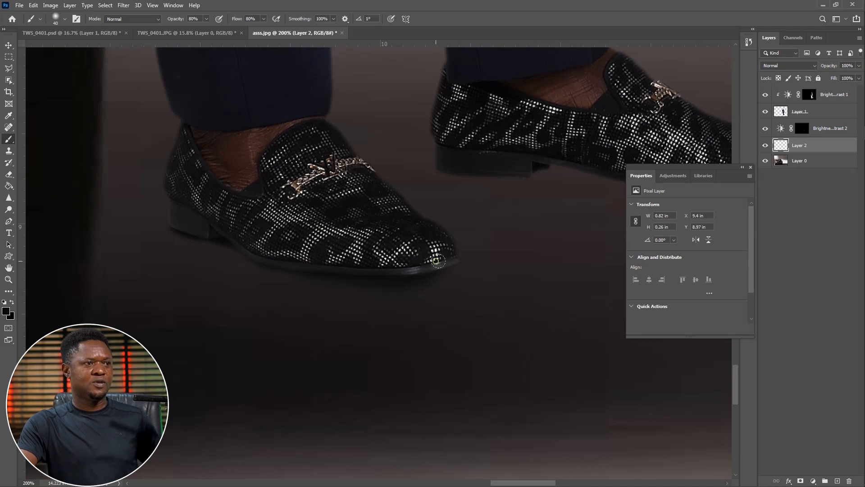
Reduce the brush to 15 px and paint a contact shadow under the heel and arch of the other shoe
drag(447, 245, 269, 272)
key(bracketleft)
key(bracketleft)
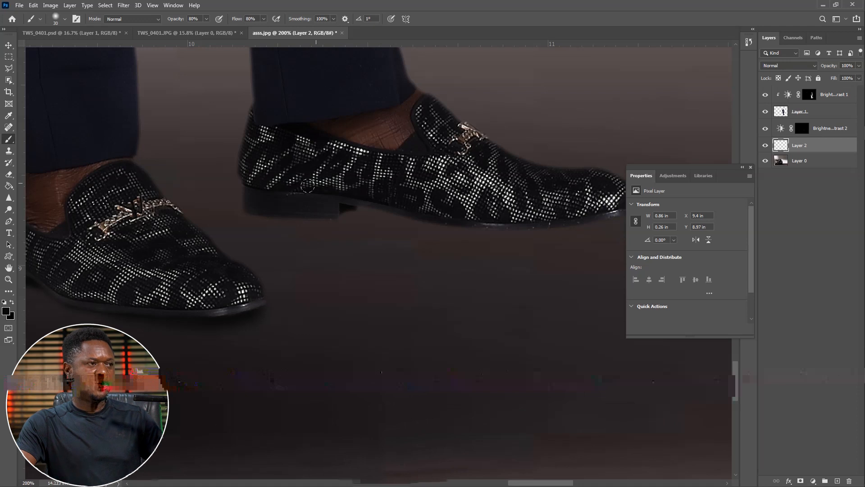
drag(254, 214, 301, 219)
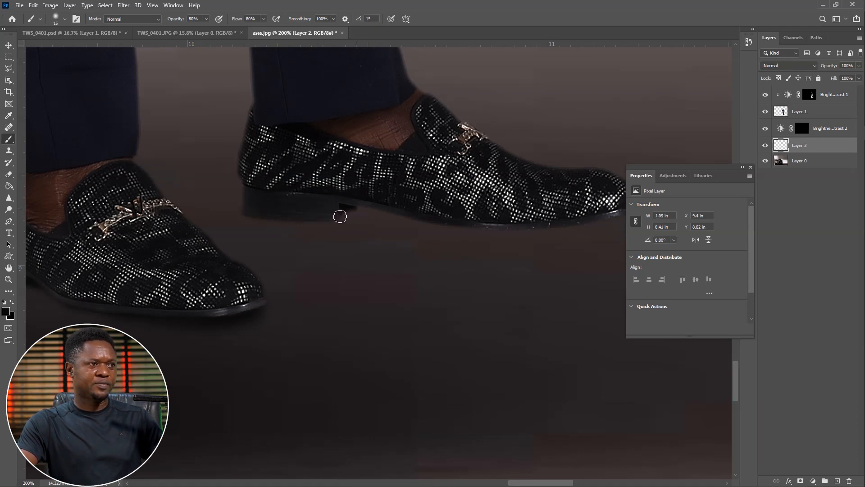
mouse_move(341, 216)
mouse_down()
mouse_move(373, 199)
mouse_move(449, 217)
mouse_move(382, 237)
mouse_up()
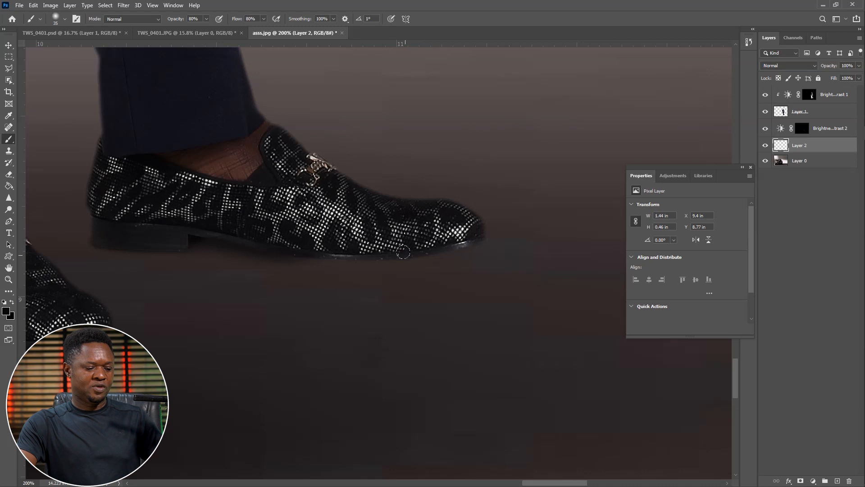
Enlarge the brush to 40 px and paint soft shadow along the front sole and toe of the shoe farther from the car
key(])
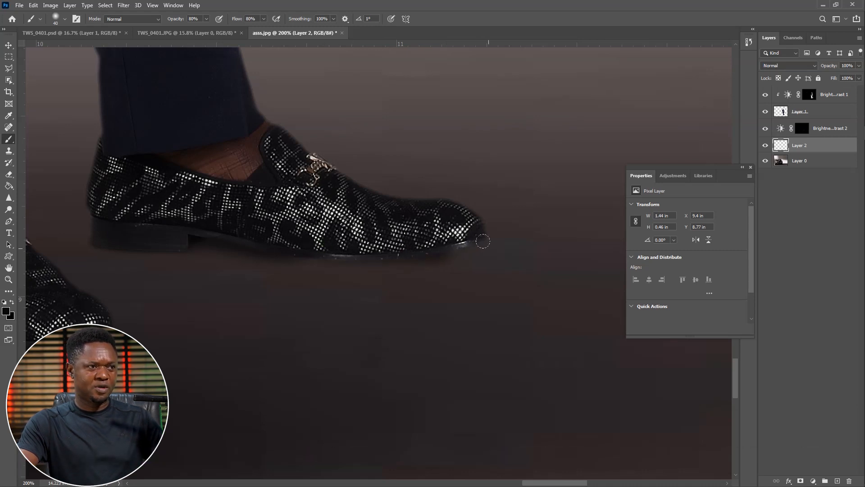
drag(483, 241, 483, 239)
drag(420, 246, 397, 250)
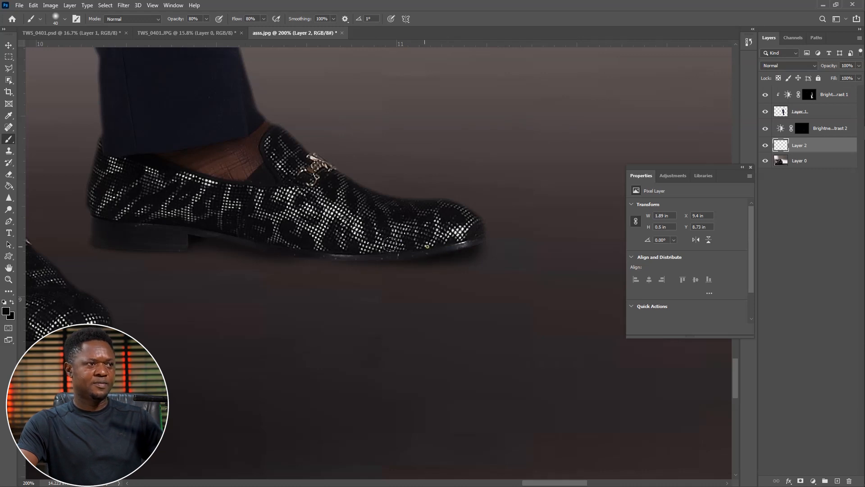
drag(344, 271, 458, 269)
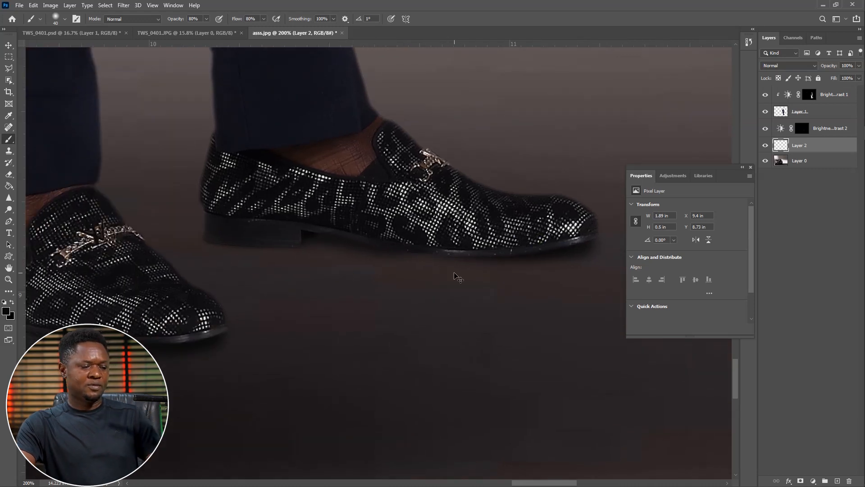
key(ctrl+minus)
key(ctrl+minus)
key(ctrl+minus)
key(ctrl+minus)
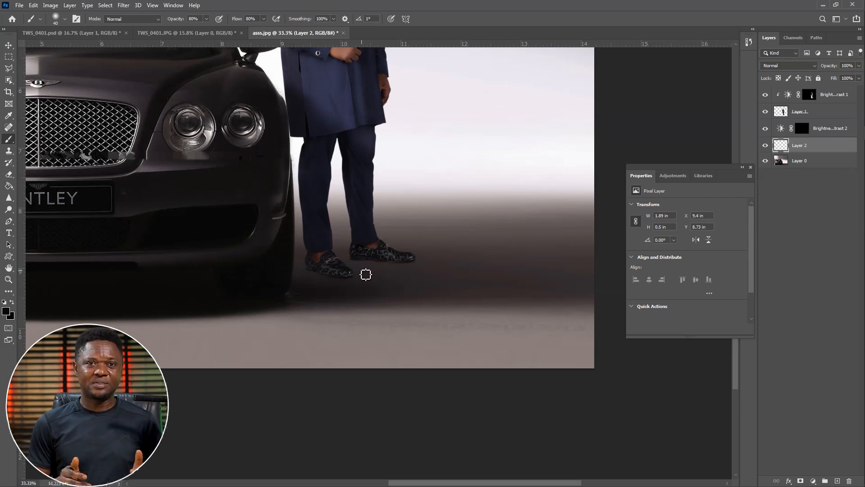
Add a new layer directly above Layer 0 and paint soft shadow around both shoes and toward the car's wheel with a 250 px brush
click(819, 161)
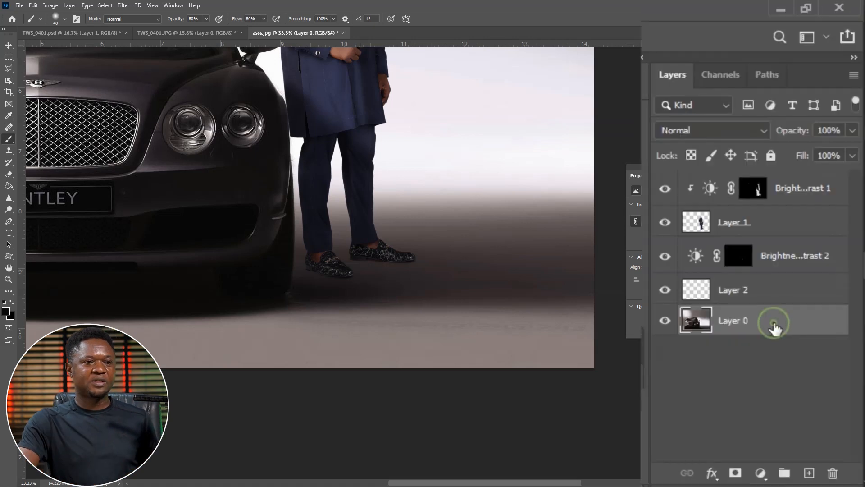
click(808, 473)
key(bracketright)
key(bracketright)
key(bracketright)
key(bracketright)
mouse_move(325, 257)
mouse_down()
mouse_move(390, 250)
mouse_move(399, 265)
mouse_up()
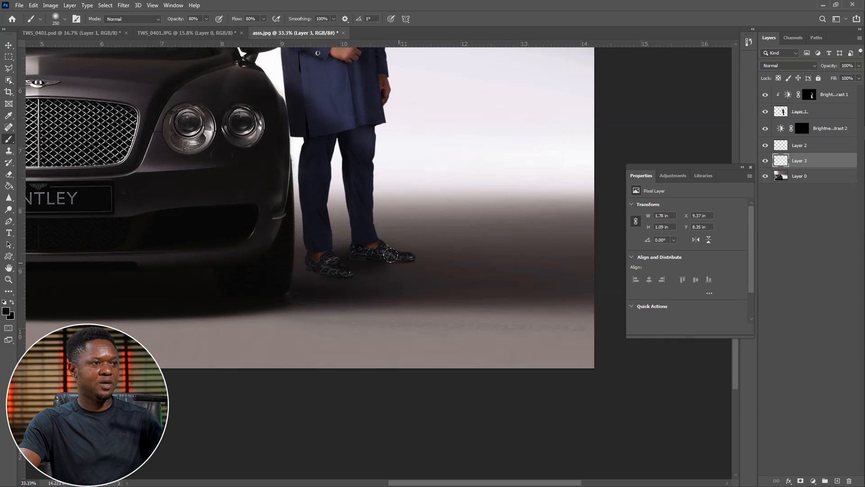
drag(294, 268, 271, 263)
Lower the opacity of the broad shoe shadow layer to 41%
drag(827, 66, 823, 68)
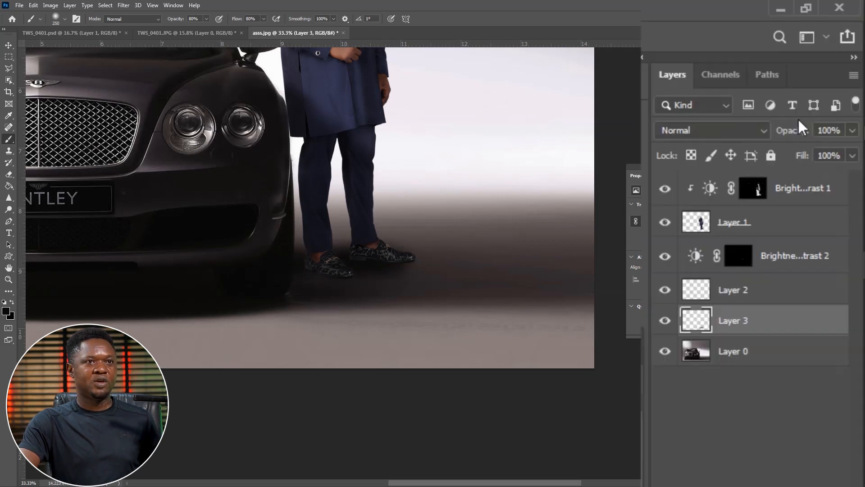
drag(780, 135, 760, 138)
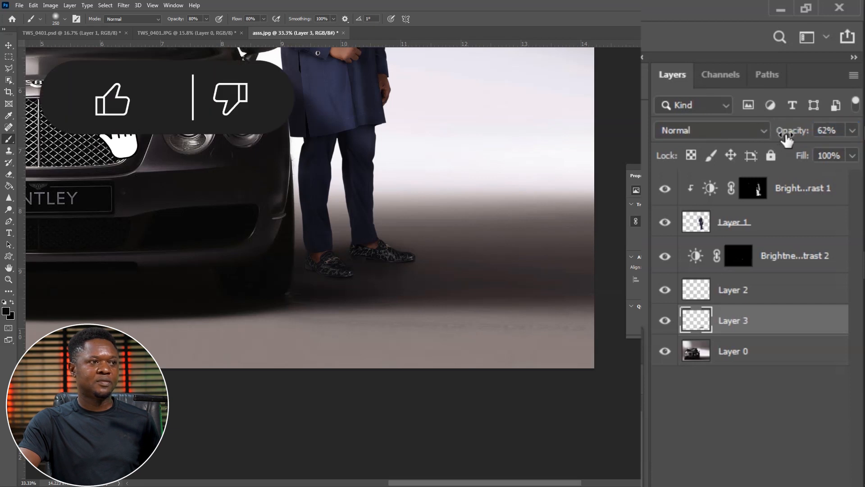
drag(786, 136, 773, 136)
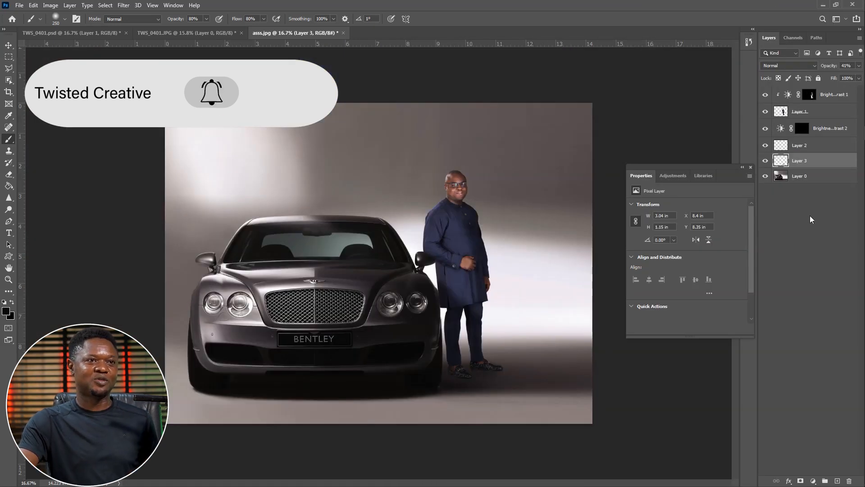
Duplicate the man's cut-out layer and select the original beneath the copy
click(786, 114)
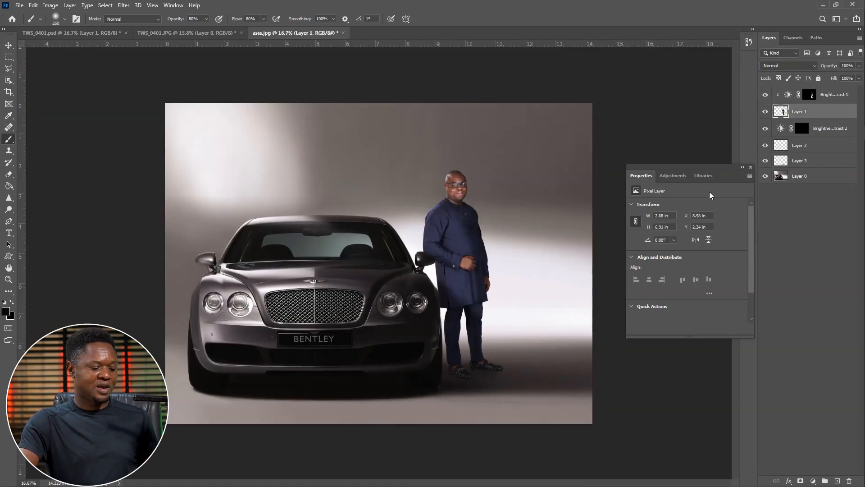
key(ctrl+j)
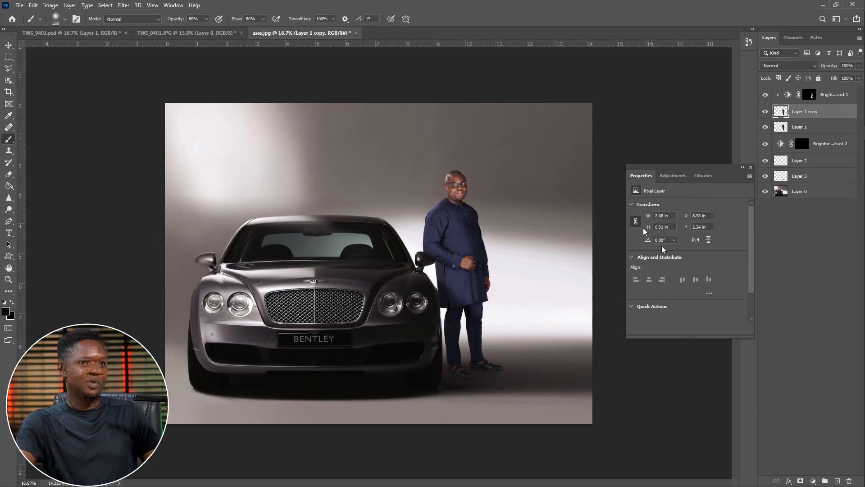
click(799, 128)
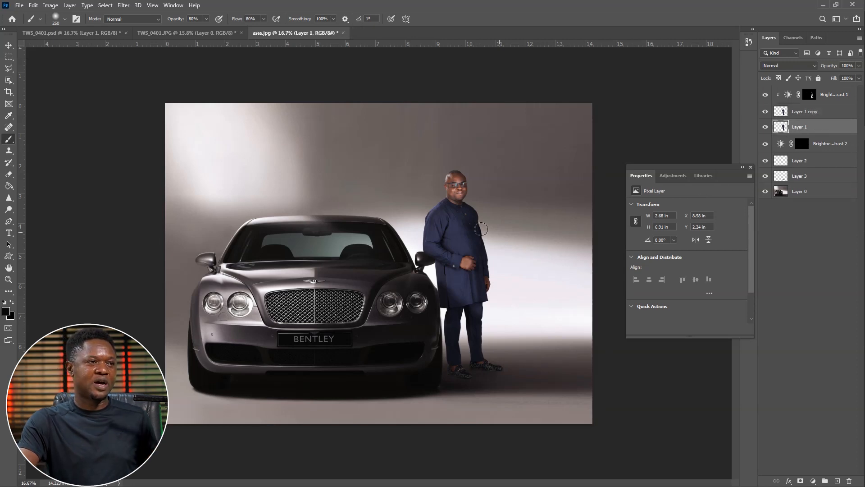
Rotate, skew and flatten the original cut-out into a cast-shadow shape lying on the floor, extending from his feet away from the car
click(9, 47)
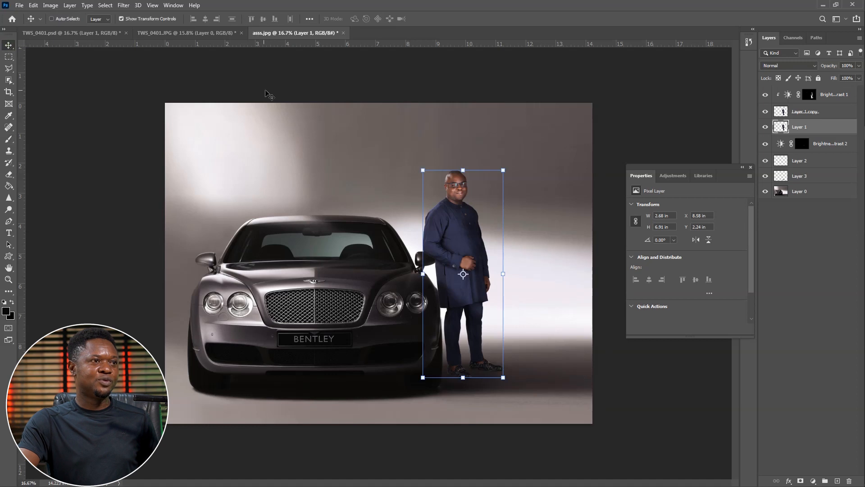
drag(511, 164, 577, 323)
drag(359, 235, 270, 255)
drag(566, 234, 509, 260)
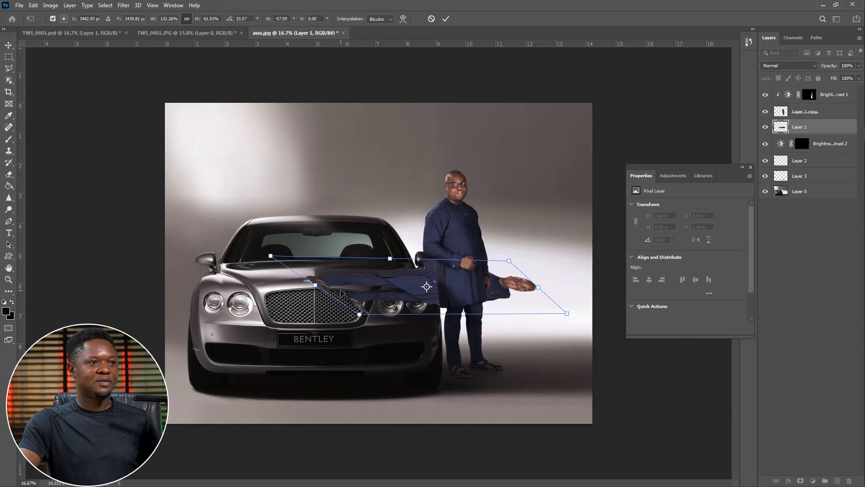
drag(271, 255, 268, 256)
drag(464, 318, 567, 373)
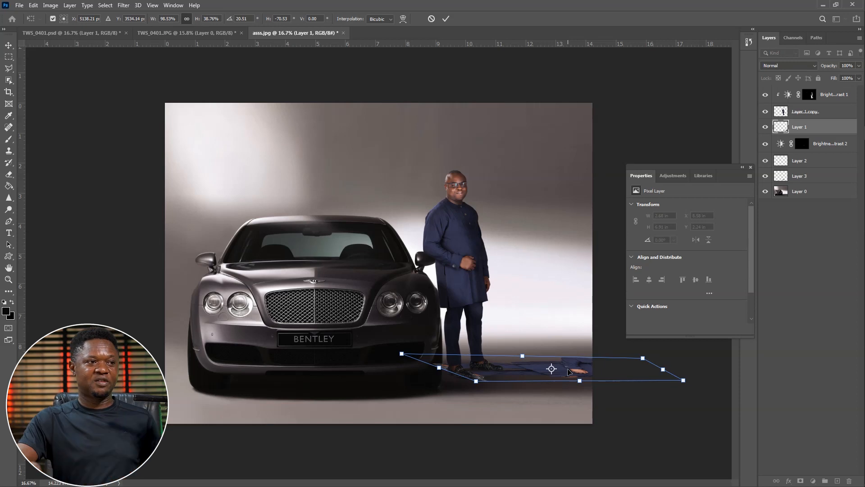
key(Return)
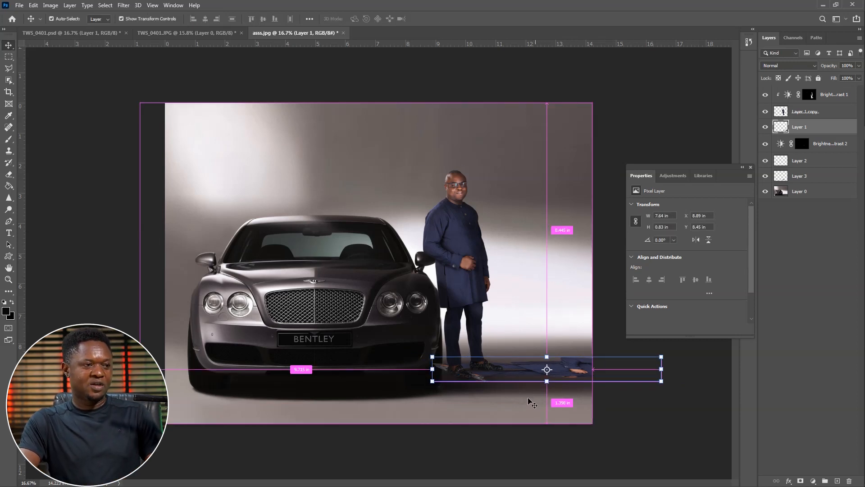
Shift the flattened figure slightly toward the car so its legs line up with the standing man's shoes
key(ctrl+plus)
key(ctrl+plus)
key(ctrl+plus)
key(ctrl+plus)
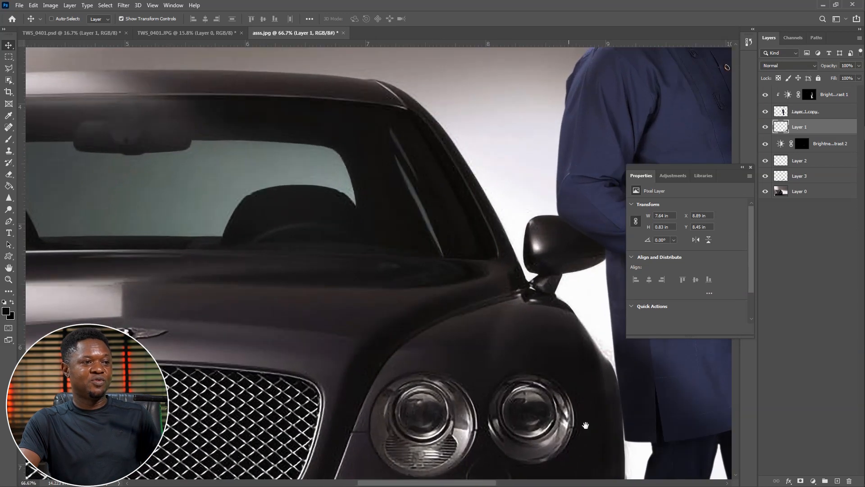
drag(588, 421, 288, 292)
drag(390, 379, 283, 171)
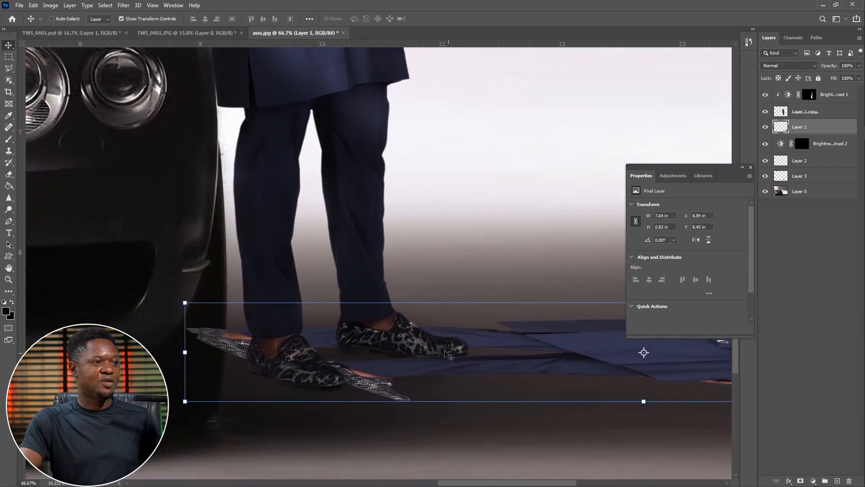
drag(555, 350, 512, 343)
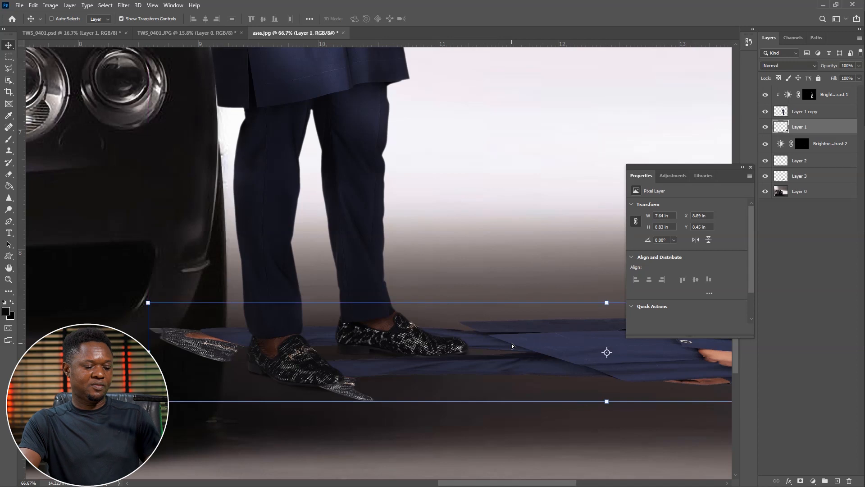
Lasso the flattened figure's feet protruding past the real shoes, feather the selection by 2 pixels, and delete them
key(ctrl+minus)
key(ctrl+minus)
key(ctrl+minus)
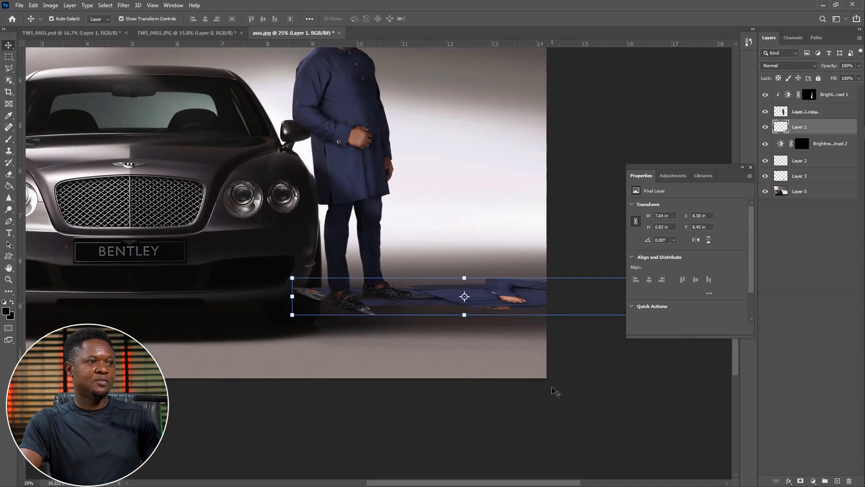
key(ctrl+plus)
key(ctrl+plus)
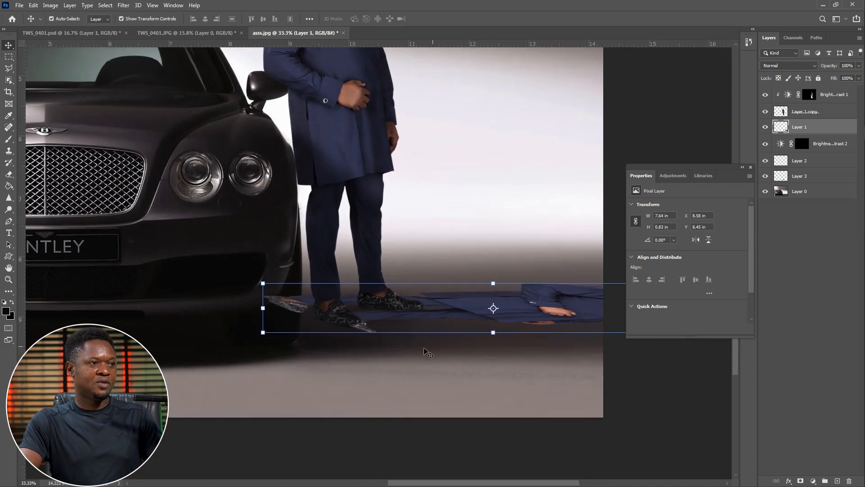
key(l)
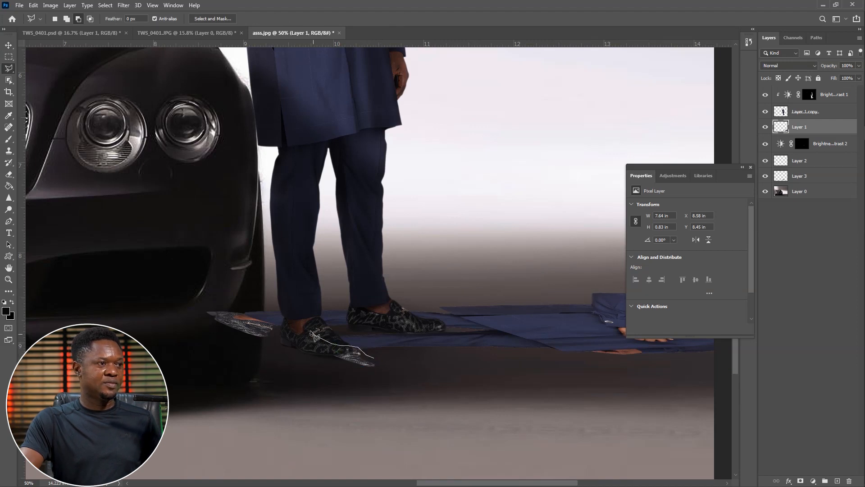
mouse_move(306, 321)
mouse_down()
mouse_move(265, 288)
mouse_move(241, 288)
mouse_move(213, 294)
mouse_move(183, 319)
mouse_up()
click(403, 386)
double_click(403, 359)
right_click(317, 156)
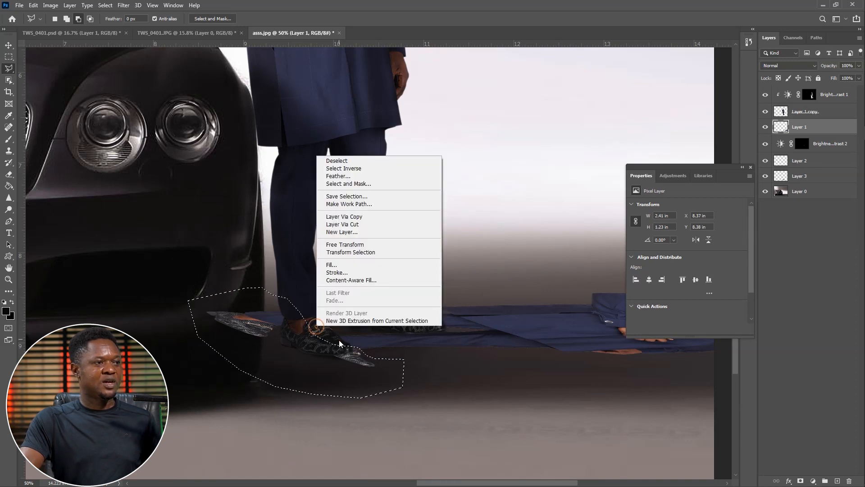
click(349, 177)
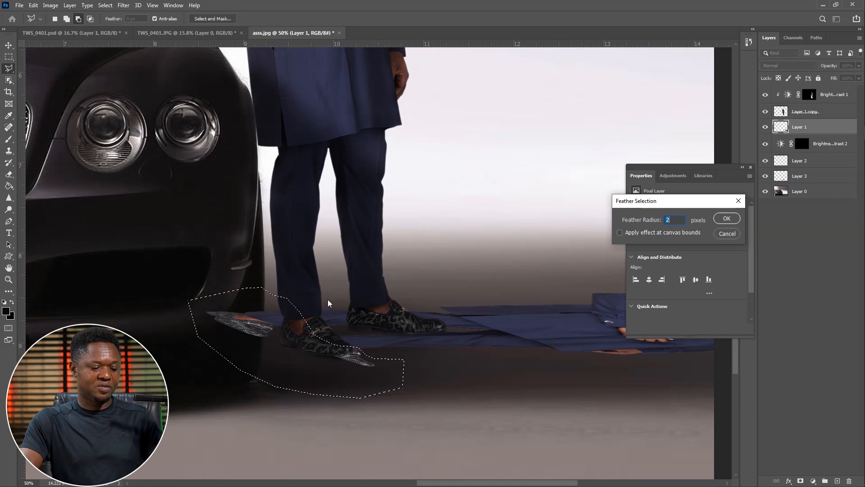
key(Return)
key(Delete)
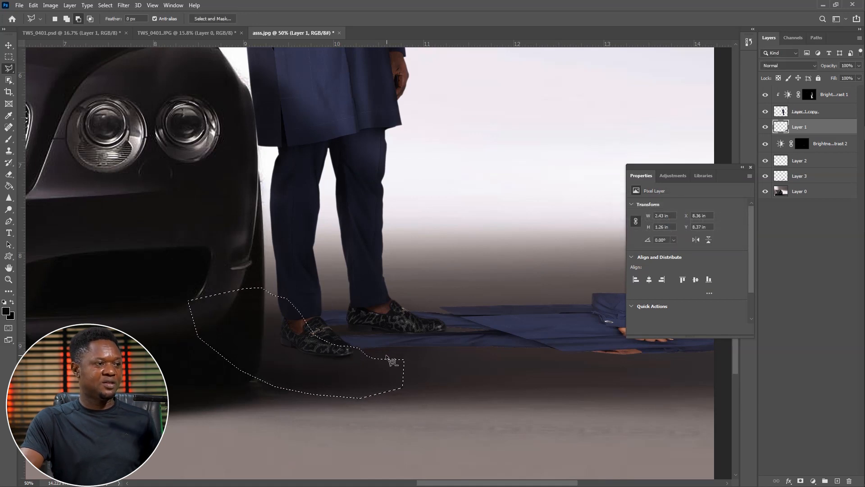
key(ctrl+d)
Turn the flattened figure solid black using Levels with the white output level set to 0
key(ctrl+minus)
click(50, 5)
mouse_move(59, 28)
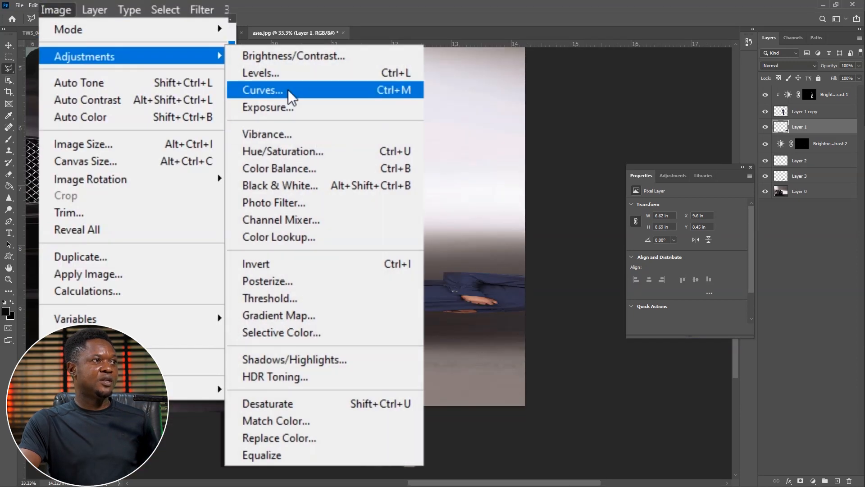
click(288, 76)
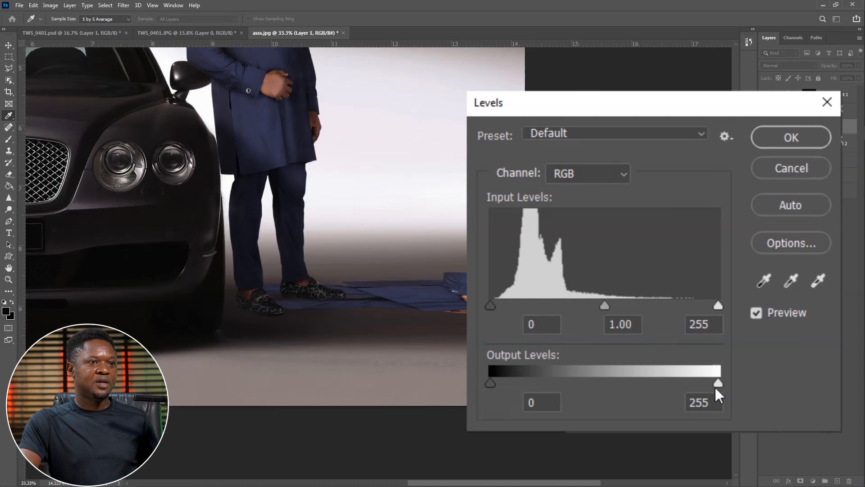
drag(718, 383, 469, 370)
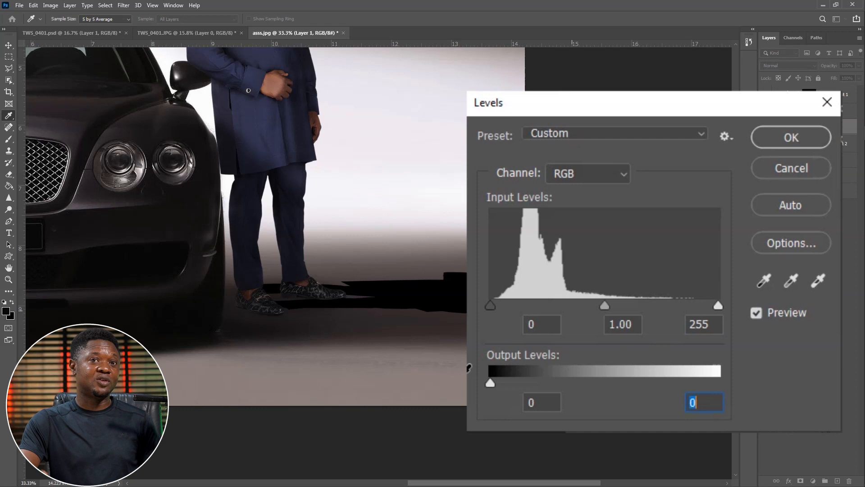
click(784, 137)
Soften the black cast shadow with a Gaussian Blur of about 55 pixels
click(124, 5)
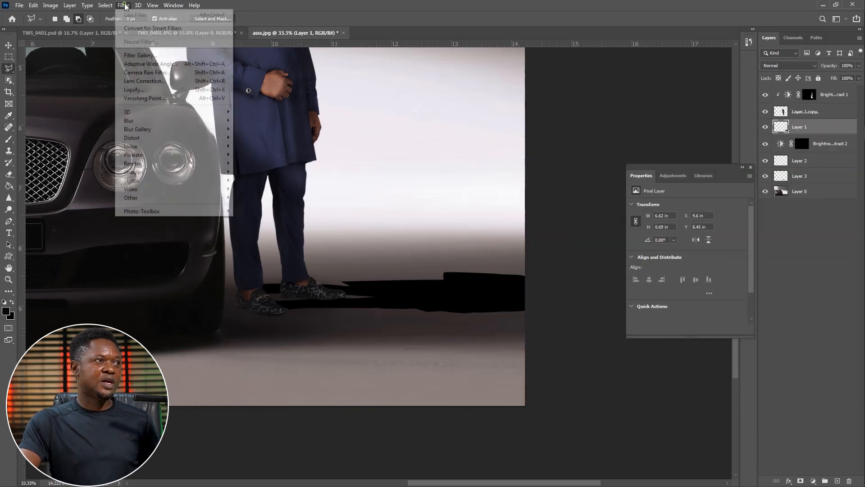
mouse_move(188, 120)
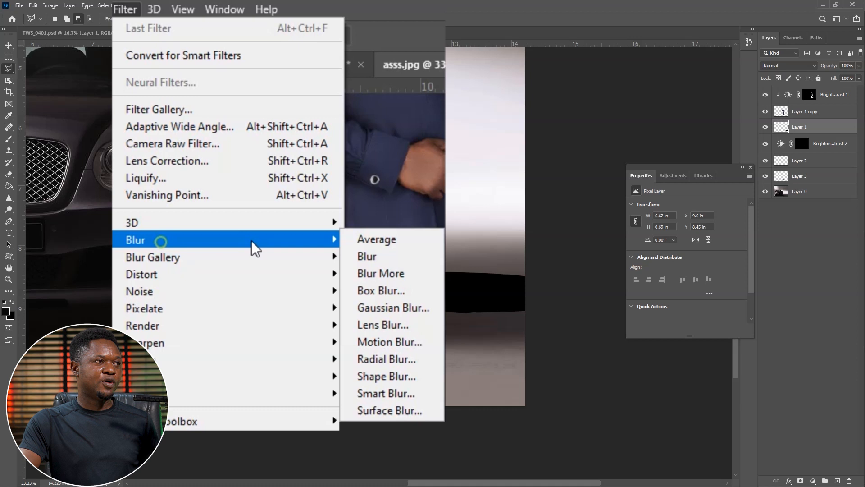
click(409, 307)
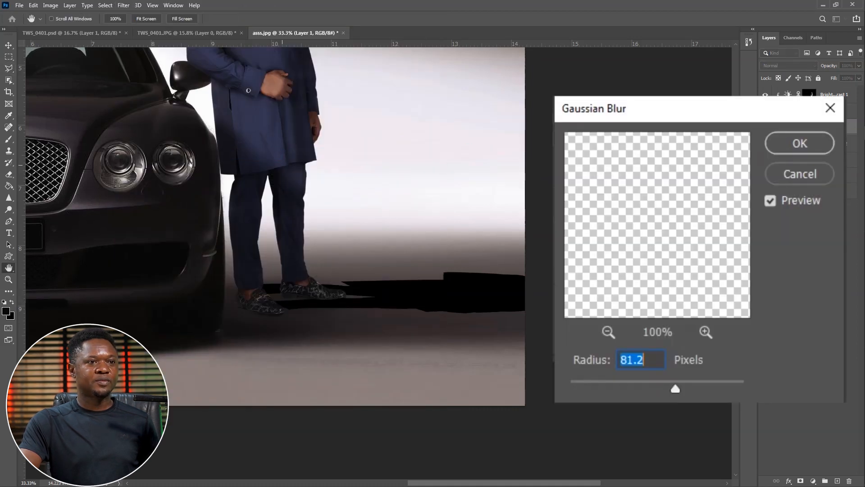
drag(675, 388, 644, 387)
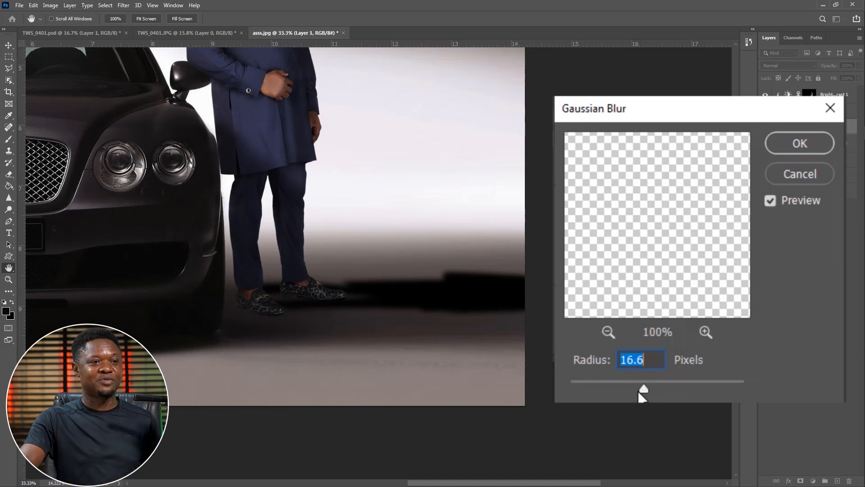
drag(646, 389, 670, 386)
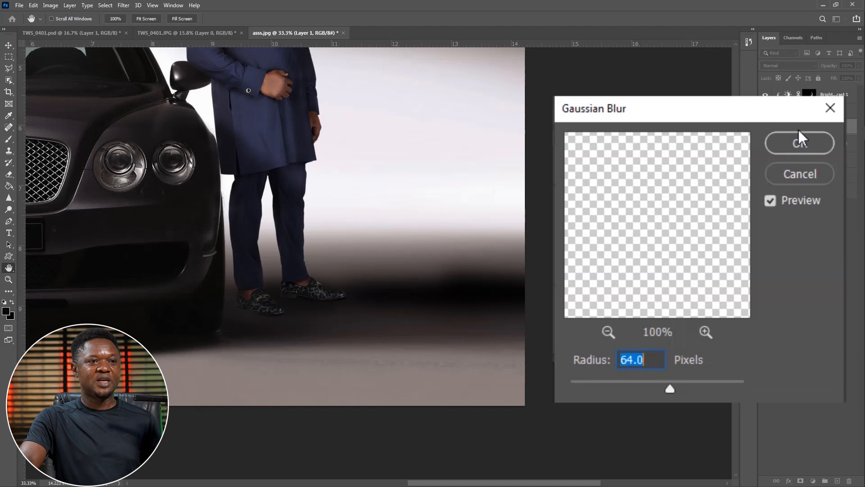
drag(668, 387, 666, 388)
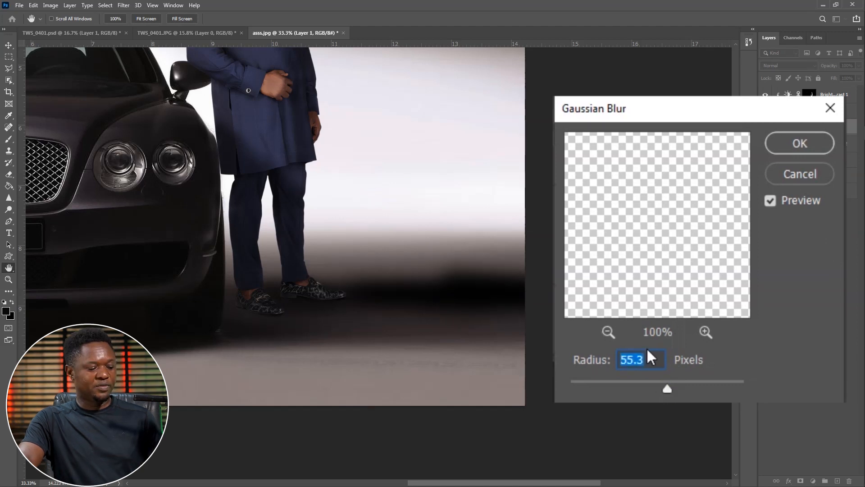
text(5)
key(Return)
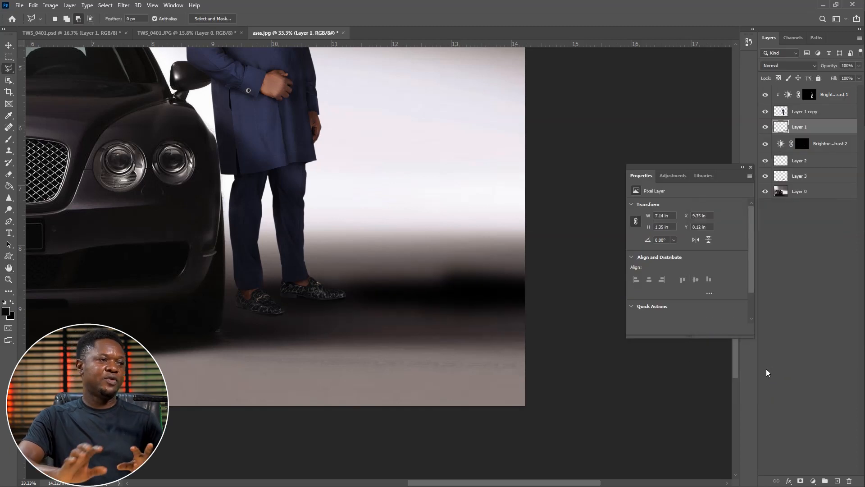
Reduce the blurred cast shadow layer's opacity to 22%
key(ctrl+minus)
key(ctrl+minus)
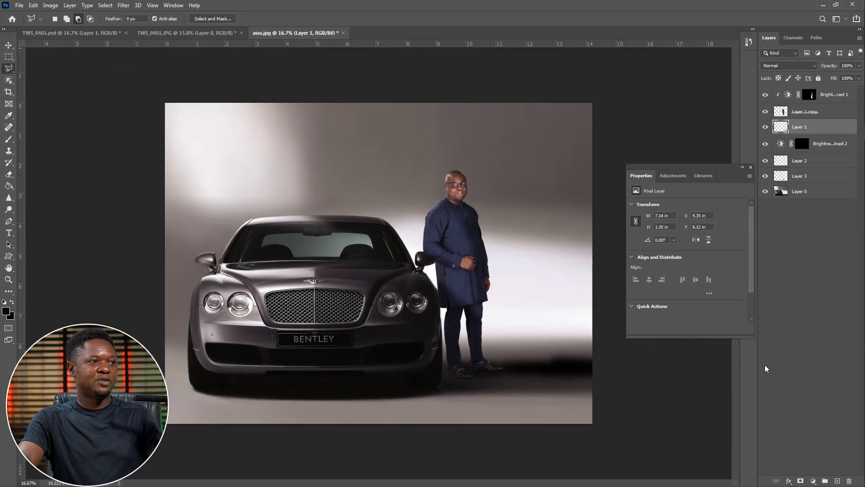
key(ctrl+plus)
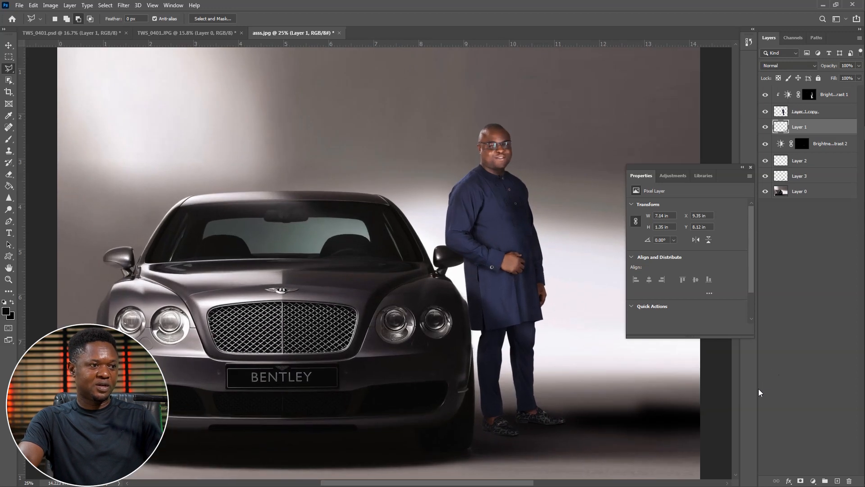
key(ctrl+plus)
drag(641, 433, 507, 318)
drag(490, 348, 423, 326)
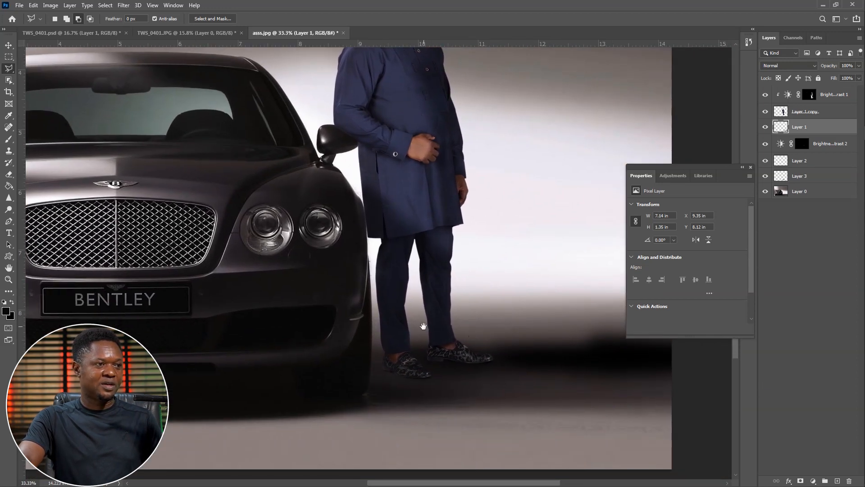
drag(798, 134, 776, 138)
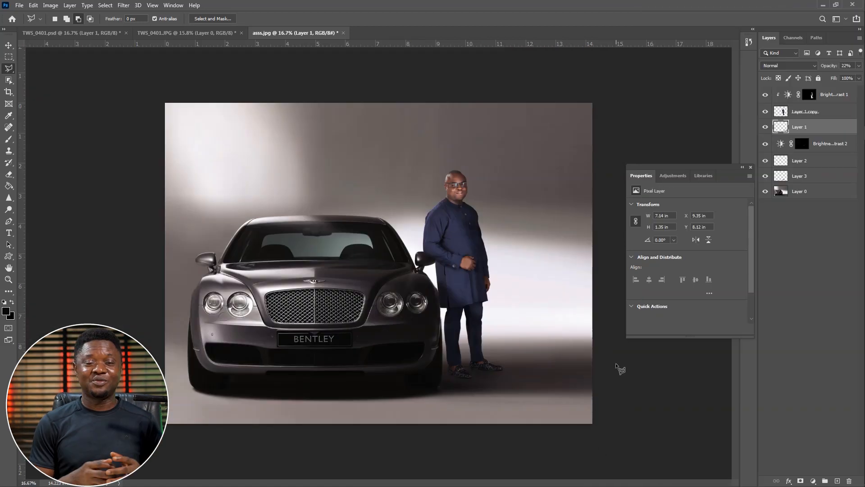
Add a Curves adjustment clipped to the man's cut-out layer and raise the midtones of the RGB curve to brighten him
key(ctrl+plus)
key(ctrl+plus)
key(ctrl+plus)
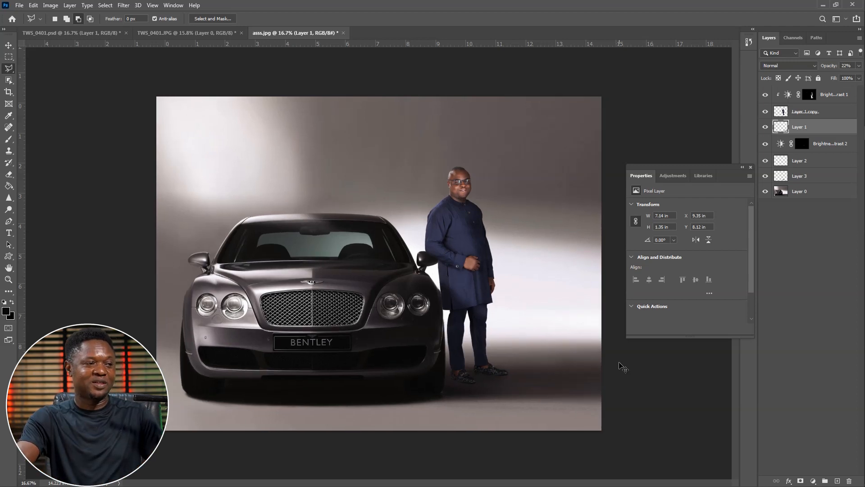
key(ctrl+plus)
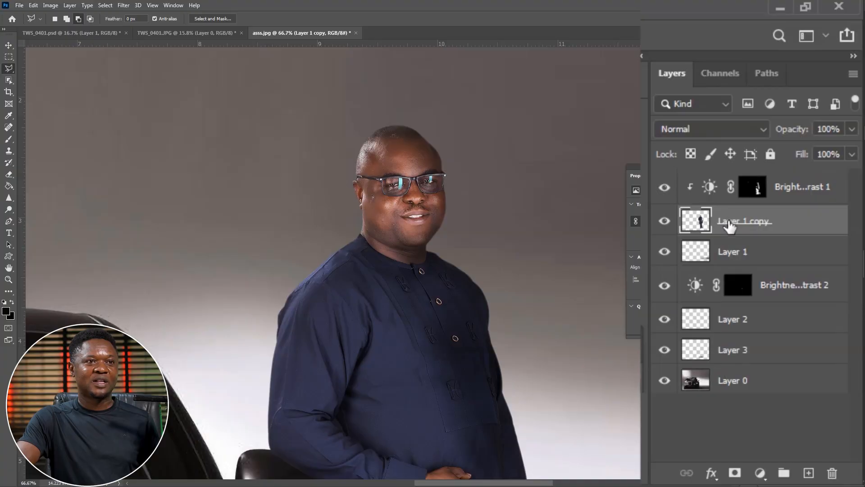
click(731, 220)
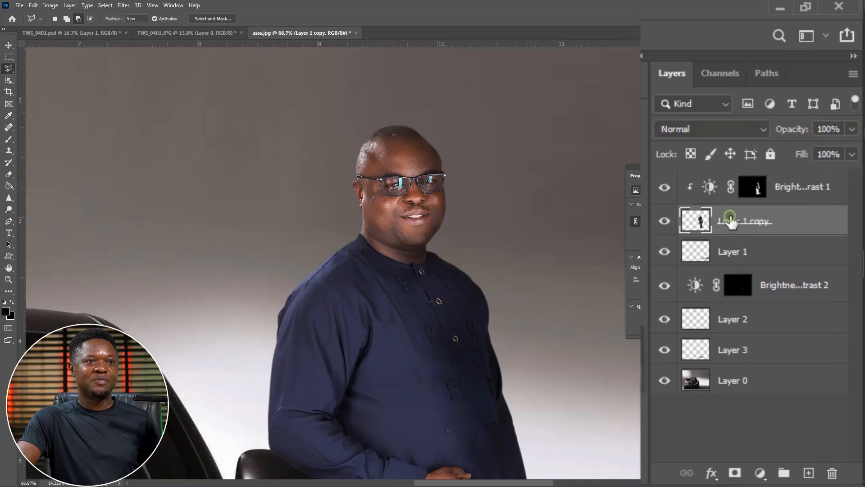
click(760, 473)
click(762, 245)
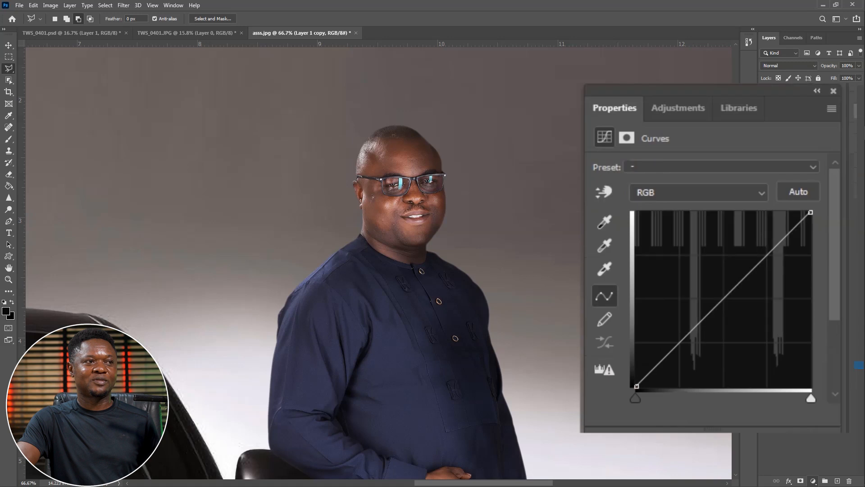
drag(718, 305, 702, 277)
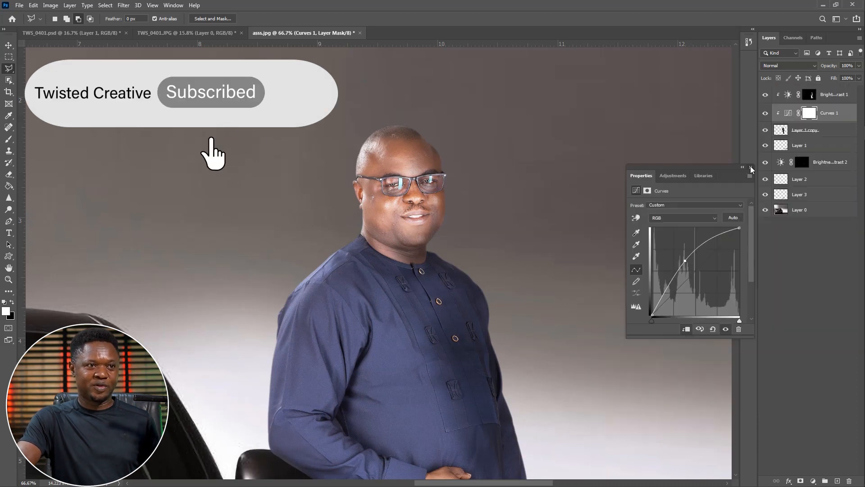
click(833, 91)
Limit the Curves layer to brighter tones with Blend If, splitting the Underlying Layer's black slider to 80 / 168
click(835, 113)
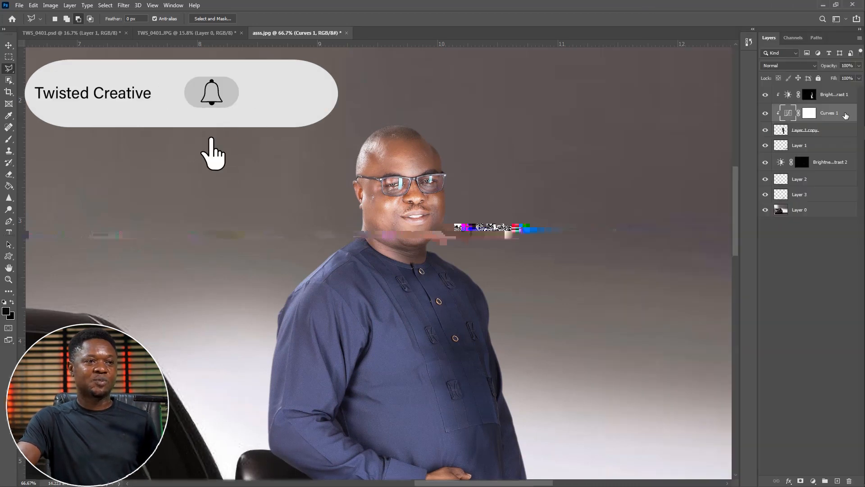
double_click(839, 109)
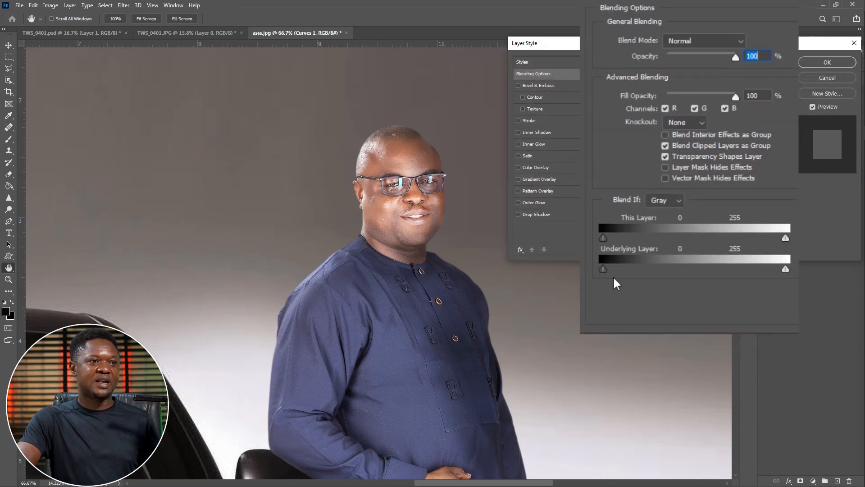
drag(602, 270, 660, 274)
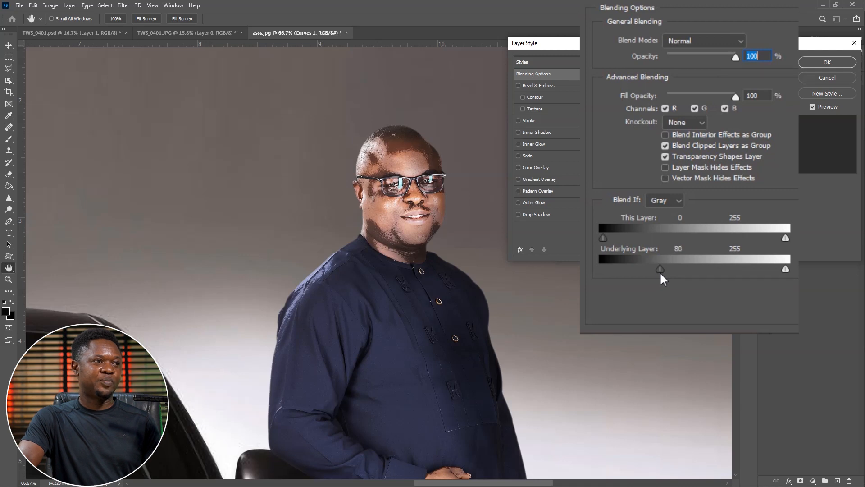
drag(663, 268, 698, 272)
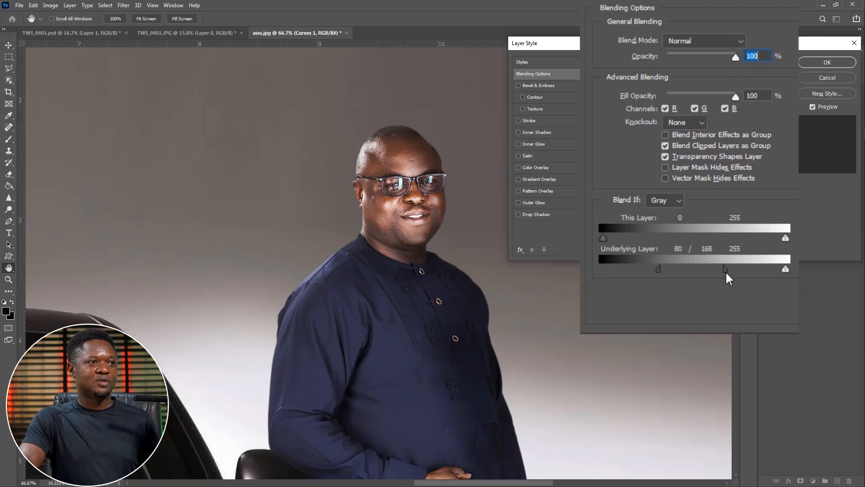
click(827, 63)
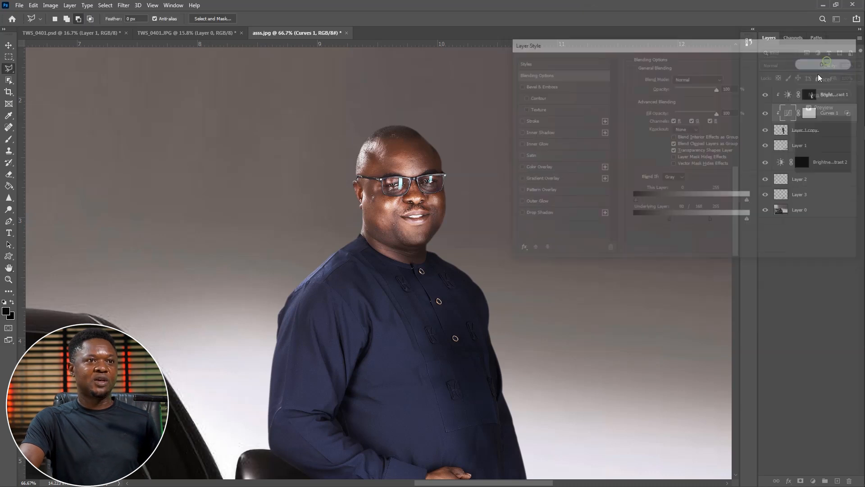
Invert the Curves layer's mask to black and set the Brush to 60 px, 48% opacity and 50% flow
click(756, 231)
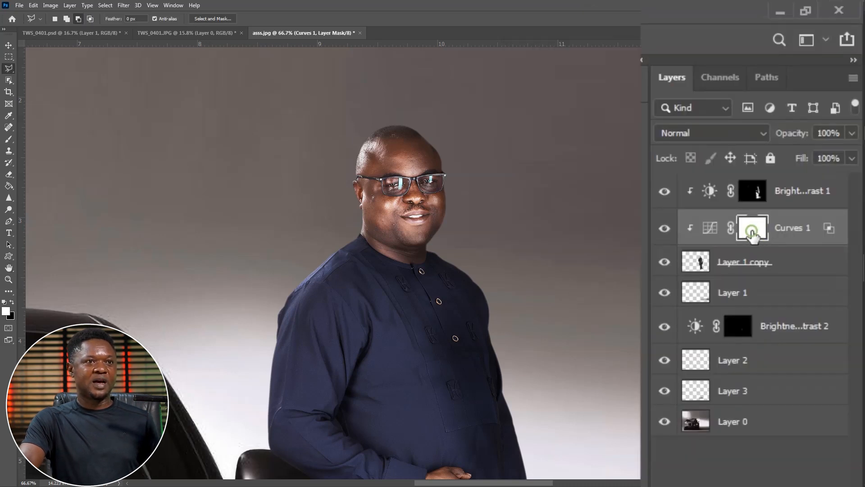
key(ctrl+i)
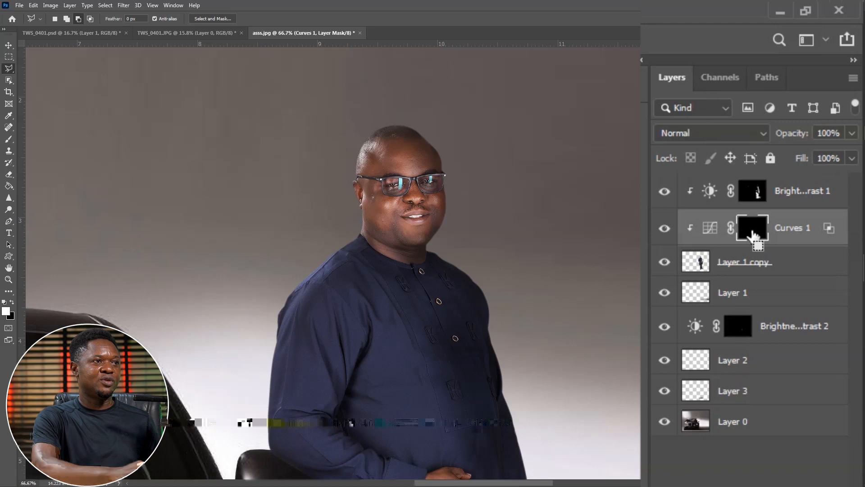
key(ctrl+plus)
click(9, 140)
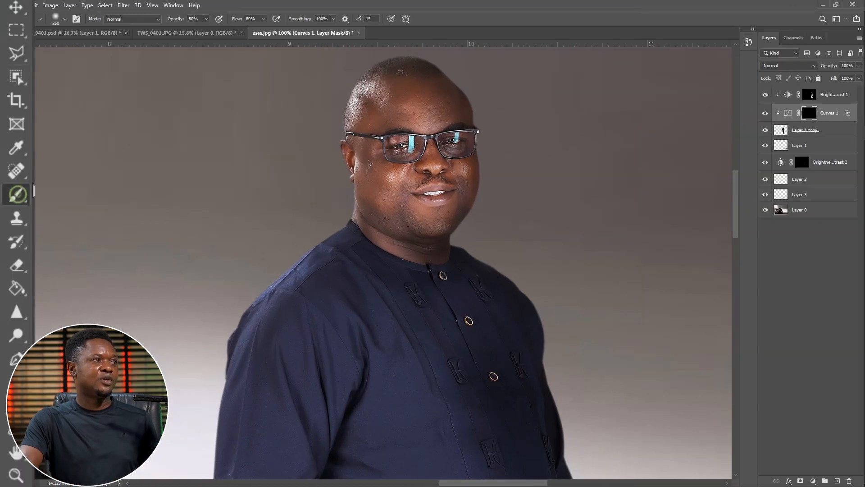
key(bracketleft)
key(bracketleft)
key(bracketleft)
key(bracketleft)
key(bracketleft)
key(bracketleft)
key(bracketleft)
key(bracketleft)
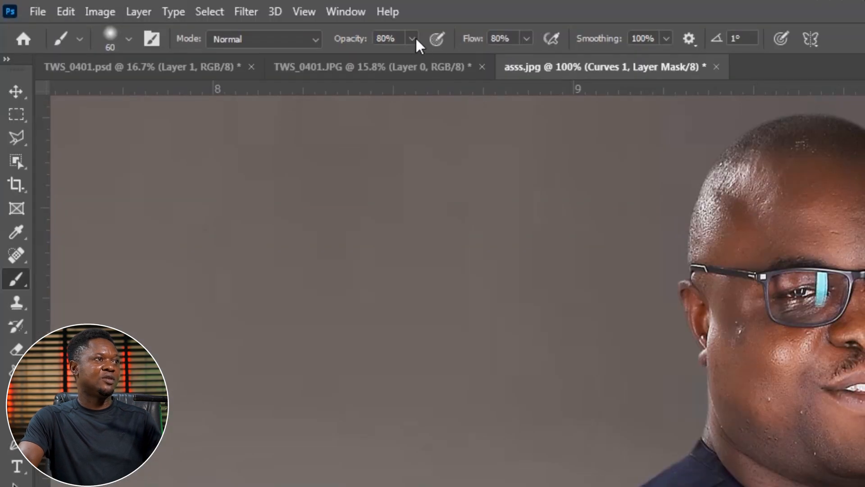
drag(207, 19, 197, 28)
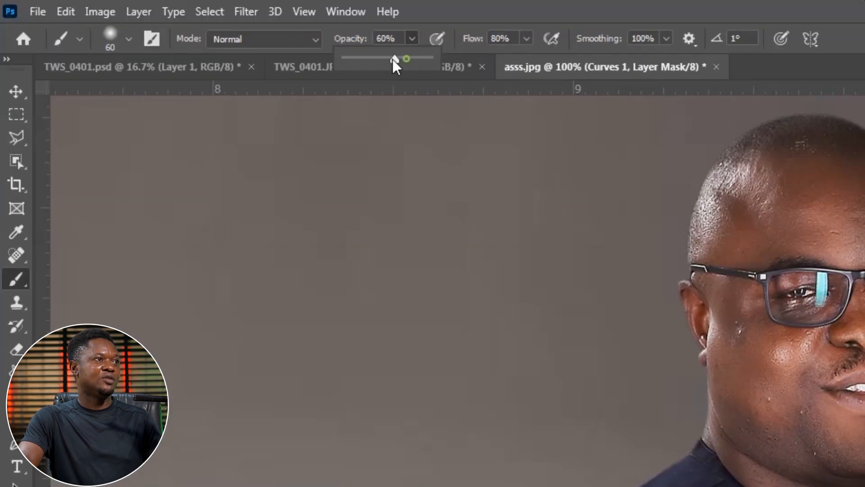
click(523, 36)
drag(522, 63, 501, 59)
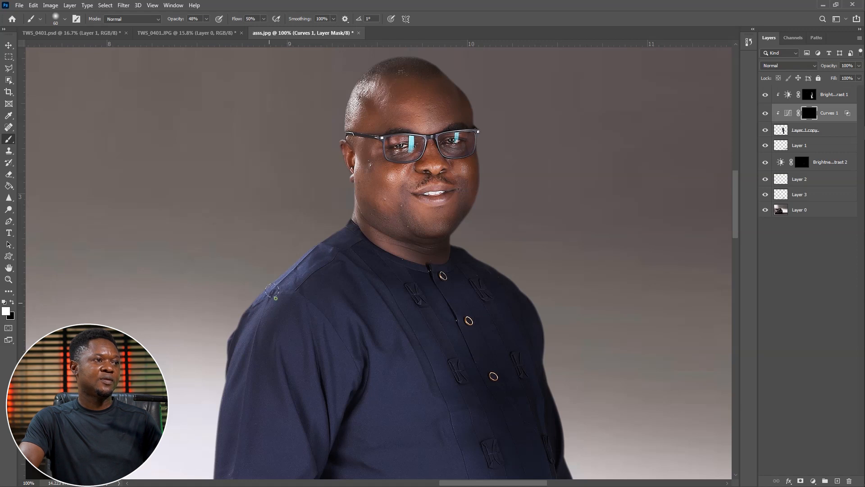
Set the brush to 90% opacity and 87% flow, and paint white on the Curves mask over the man's face, shoulder and sleeve highlights
click(206, 20)
click(264, 19)
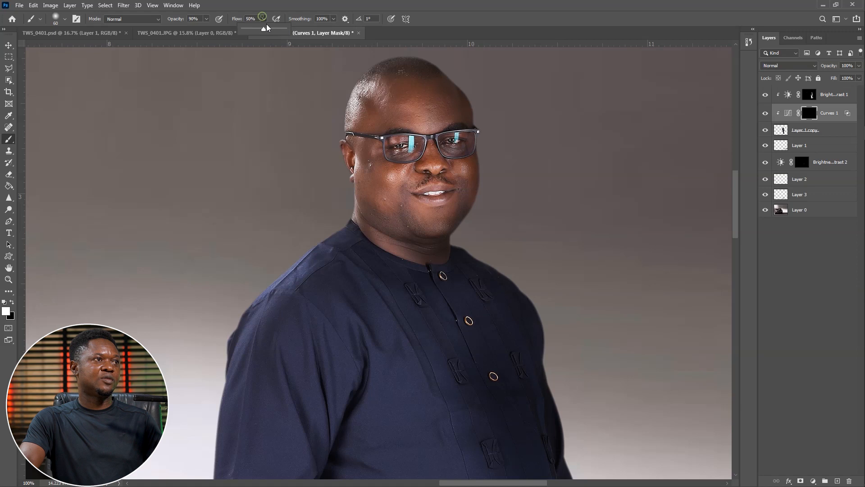
click(337, 80)
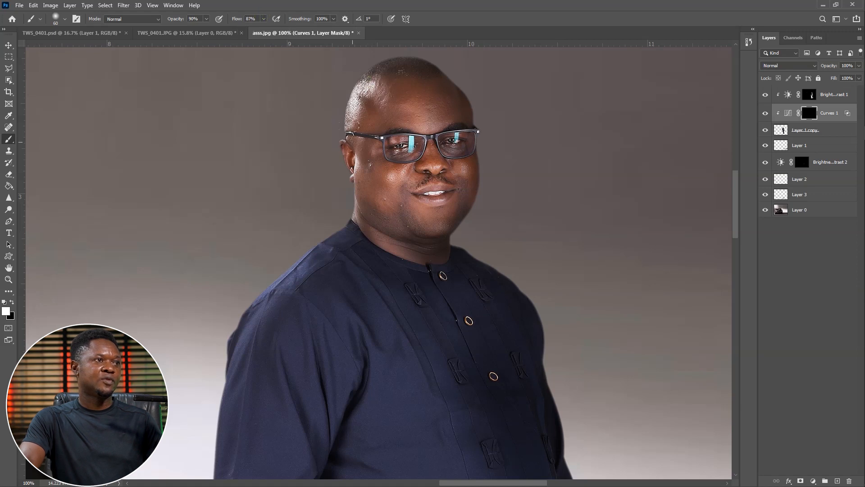
click(389, 176)
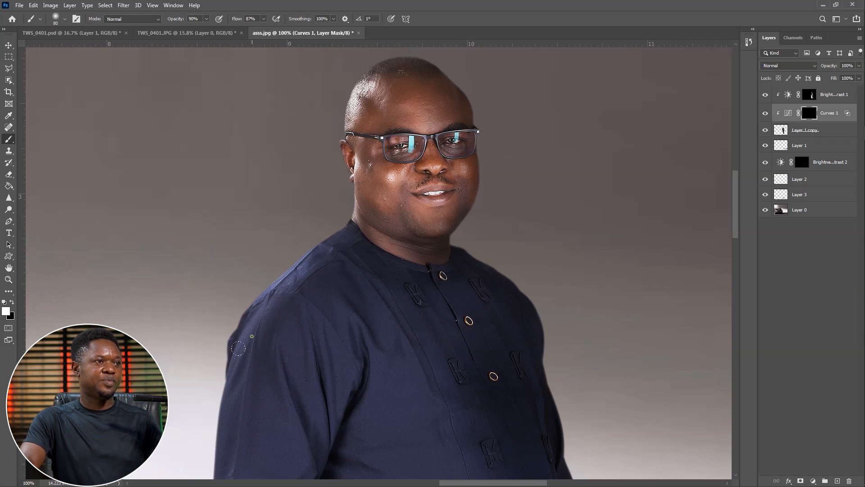
scroll(263, 340, down, 5)
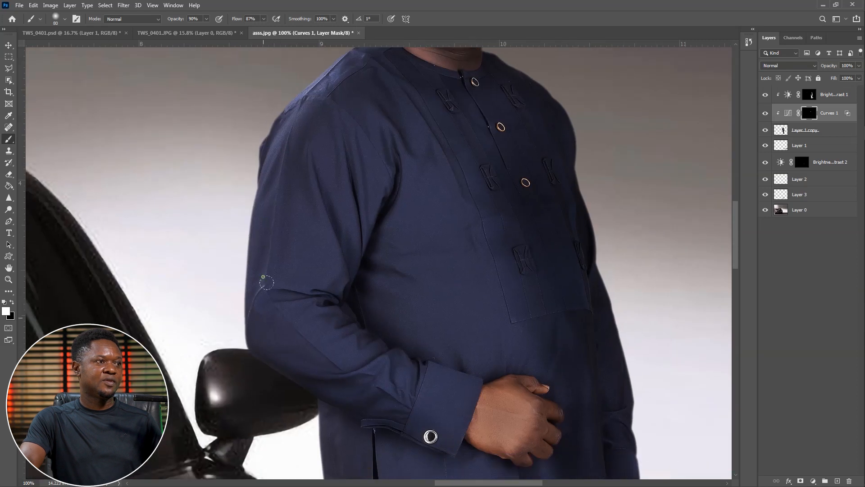
drag(403, 401, 300, 155)
key(ctrl+minus)
key(ctrl+minus)
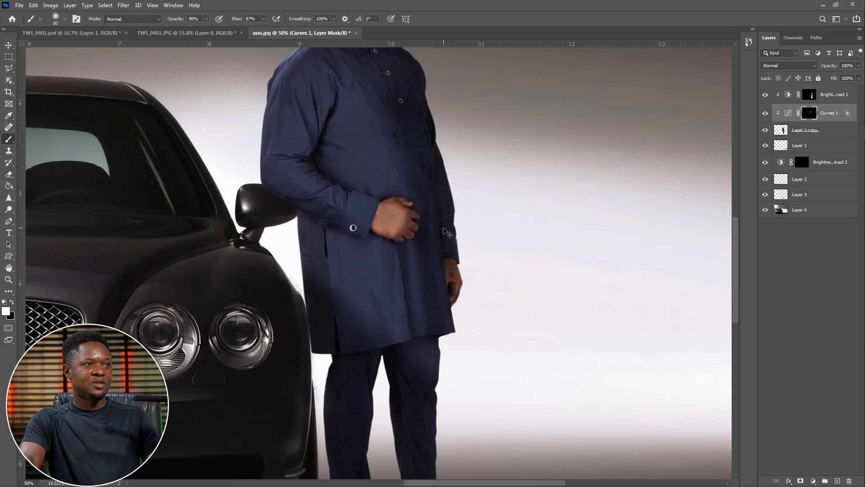
key(ctrl+minus)
key(ctrl+minus)
key(ctrl+minus)
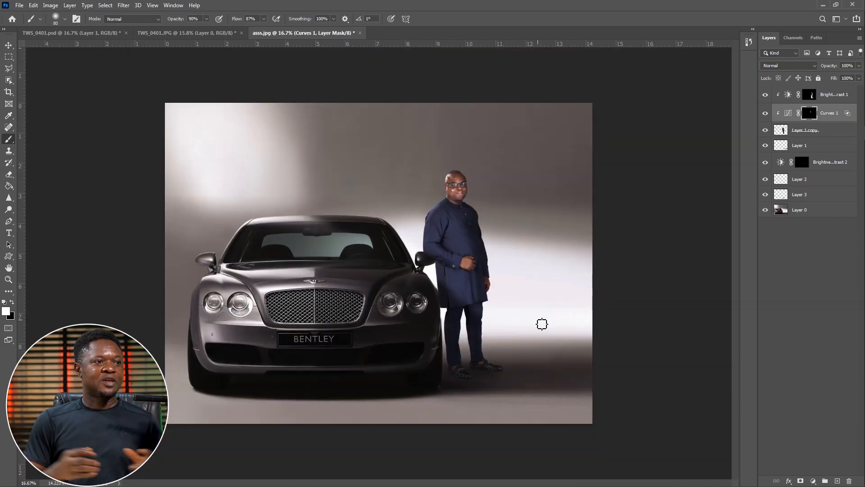